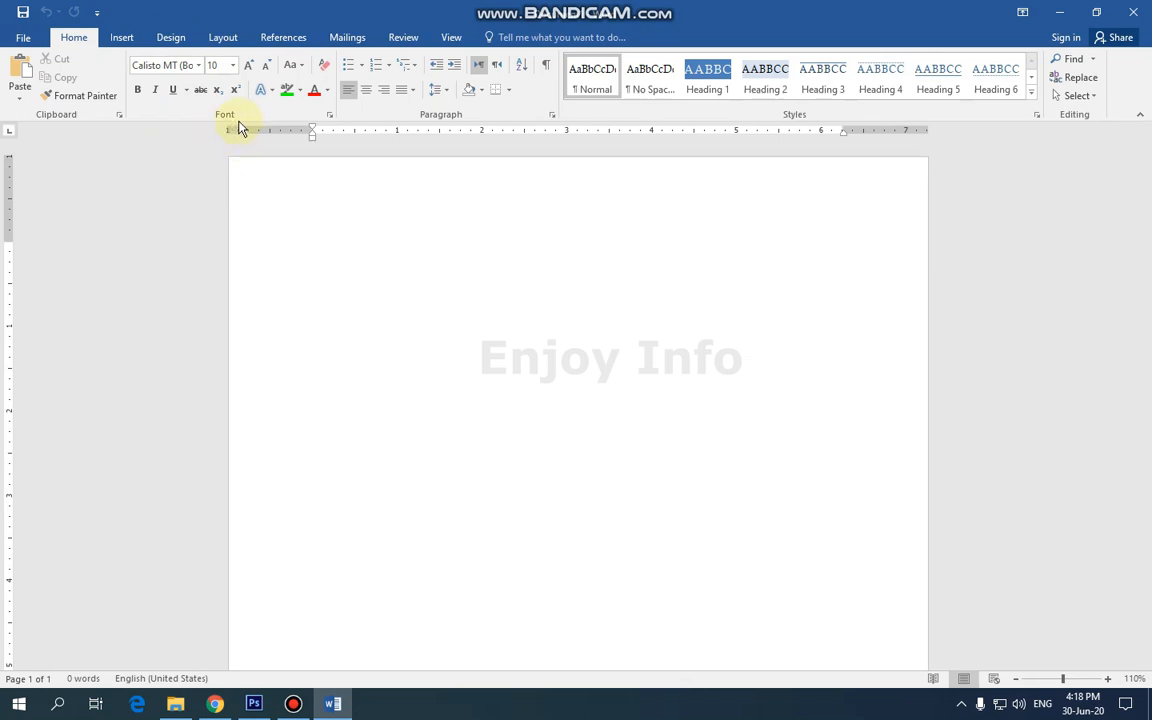
- Apply the Narrow margins preset to the blank document
{"action": "left_click", "coordinate": [223, 40]}
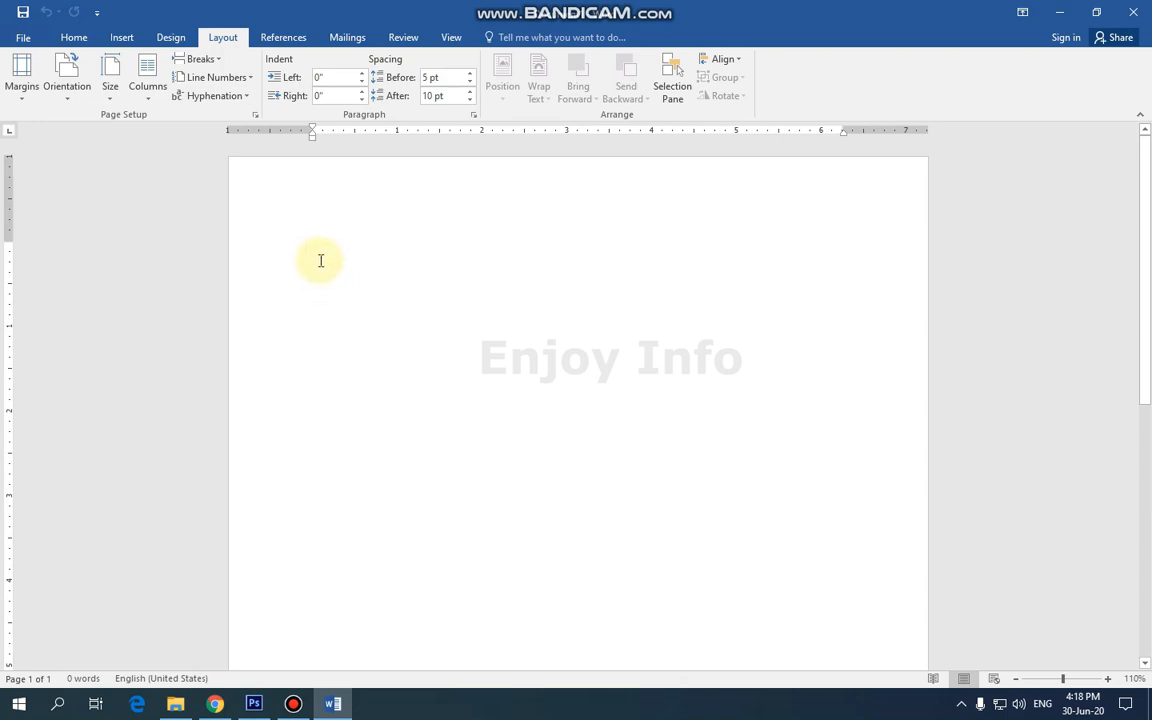
{"action": "type", "text": "s"}
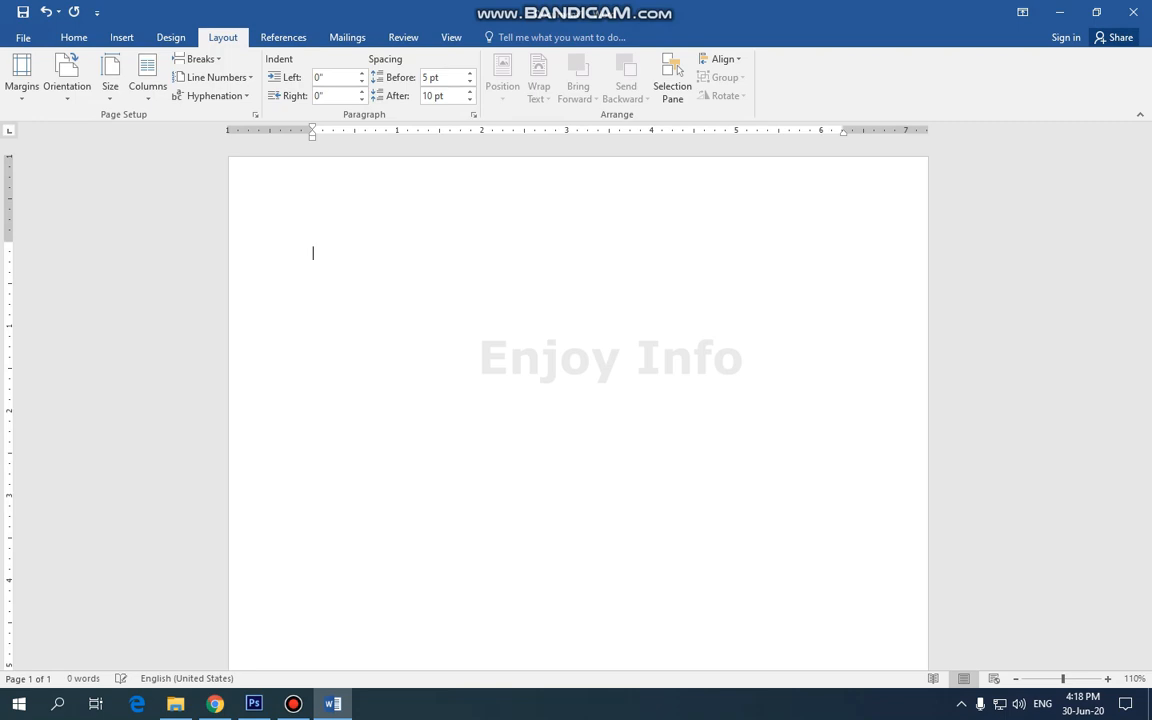
{"action": "left_click", "coordinate": [25, 90]}
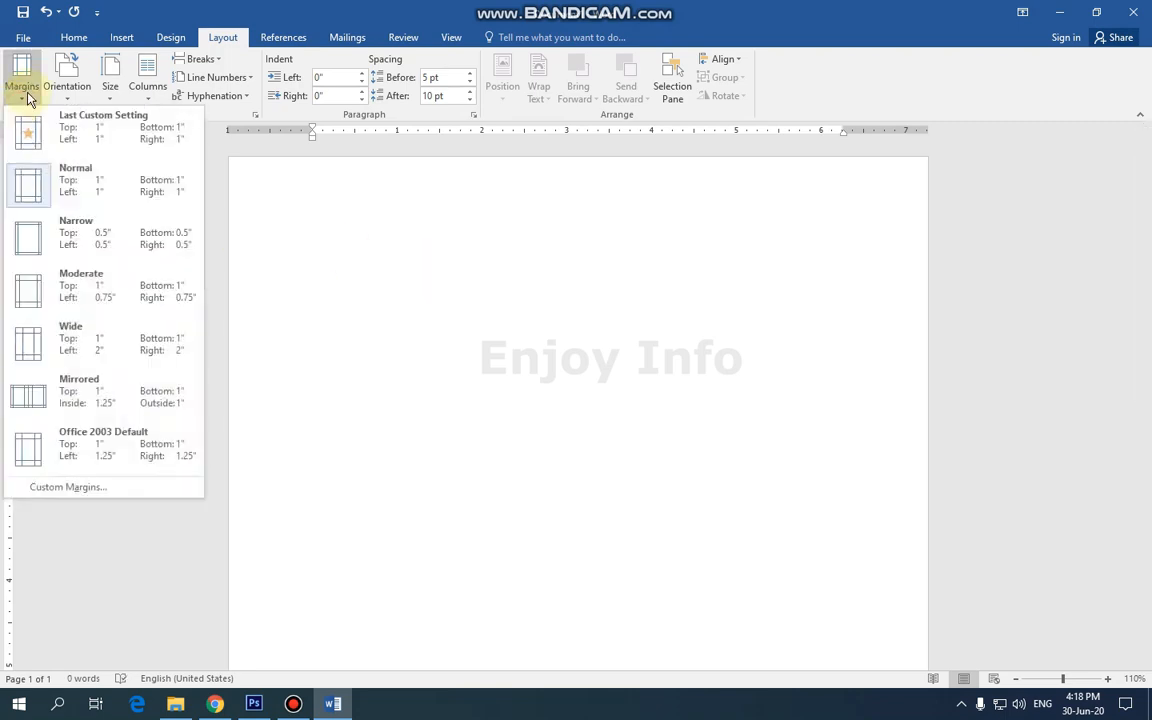
{"action": "left_click", "coordinate": [67, 213]}
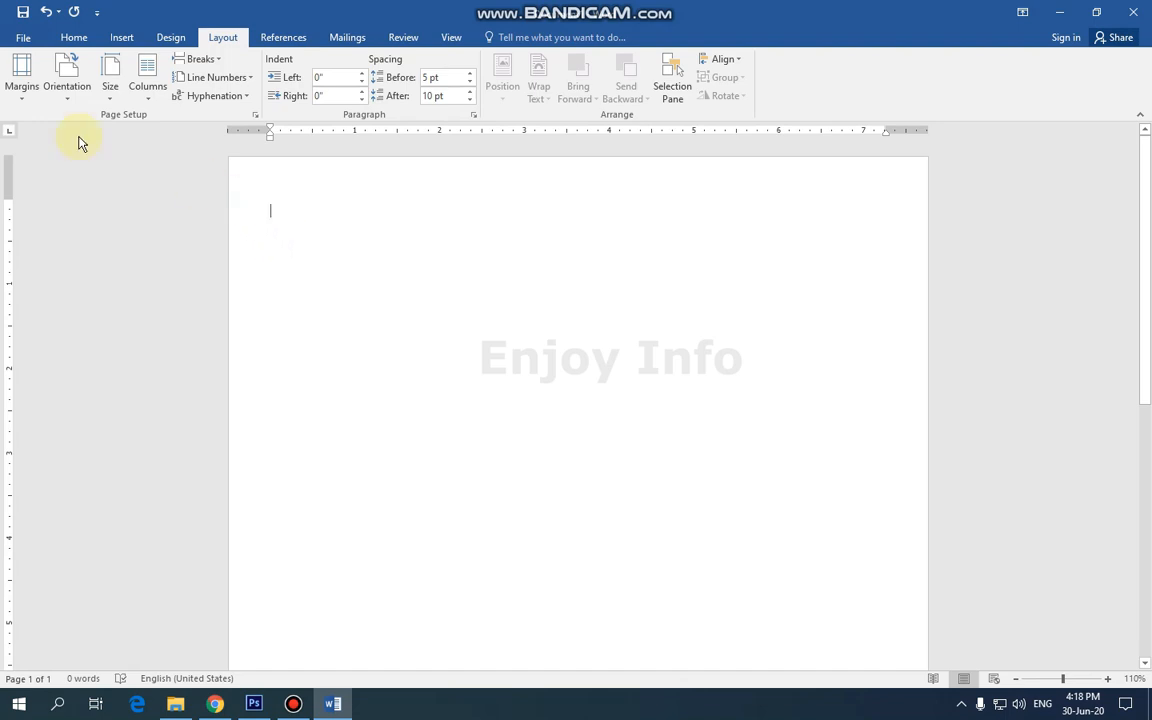
- Apply the Moderate margins preset and follow it with the Wide preset
{"action": "left_click", "coordinate": [24, 90]}
{"action": "left_click", "coordinate": [74, 289]}
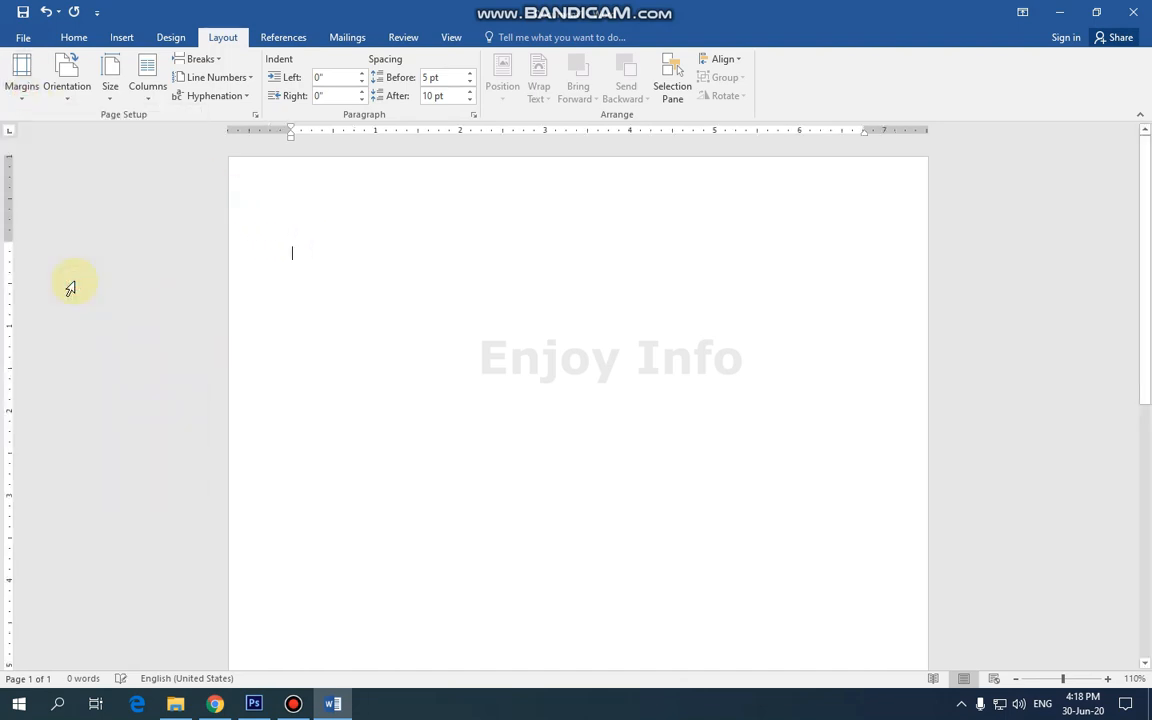
{"action": "left_click", "coordinate": [28, 98]}
{"action": "left_click", "coordinate": [73, 329]}
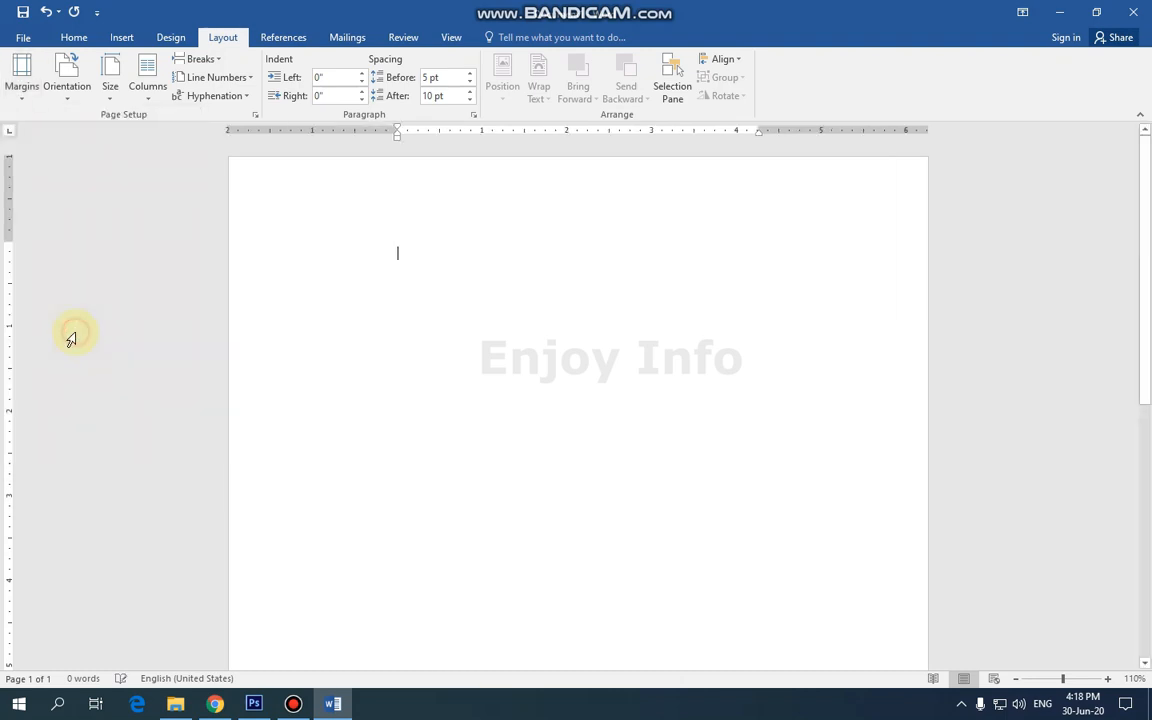
- Apply the Mirrored margins preset, and return the page to Normal 1" margins
{"action": "left_click", "coordinate": [28, 100]}
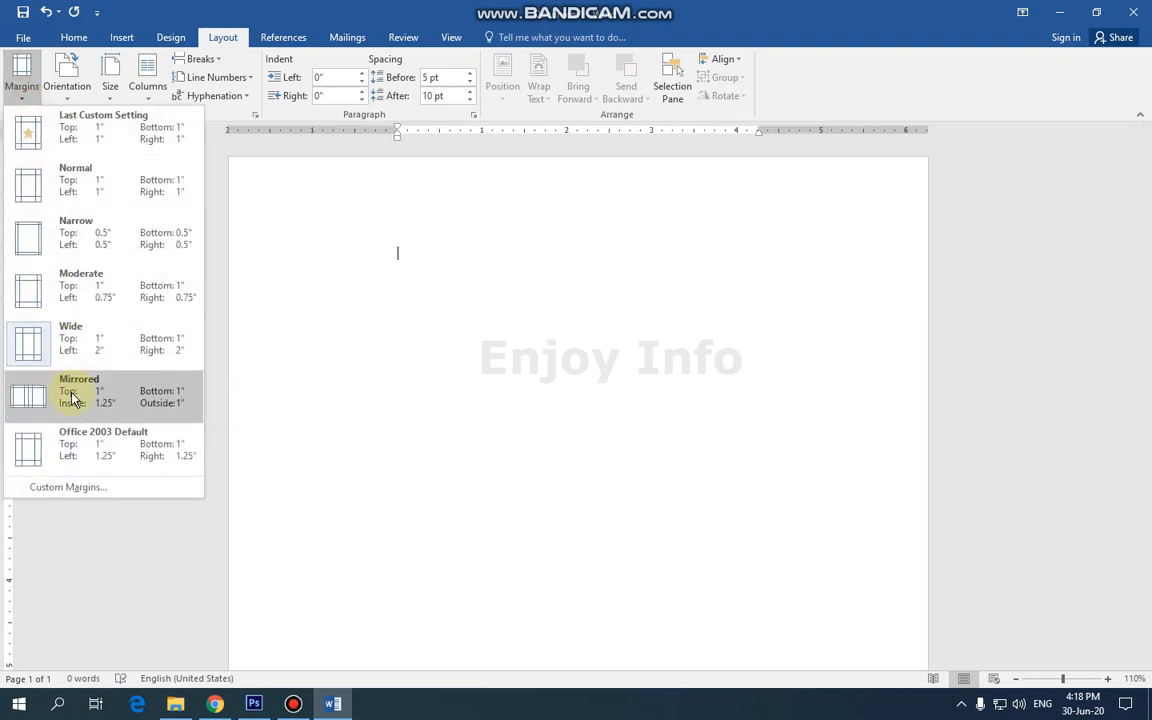
{"action": "left_click", "coordinate": [70, 392]}
{"action": "left_click", "coordinate": [17, 100]}
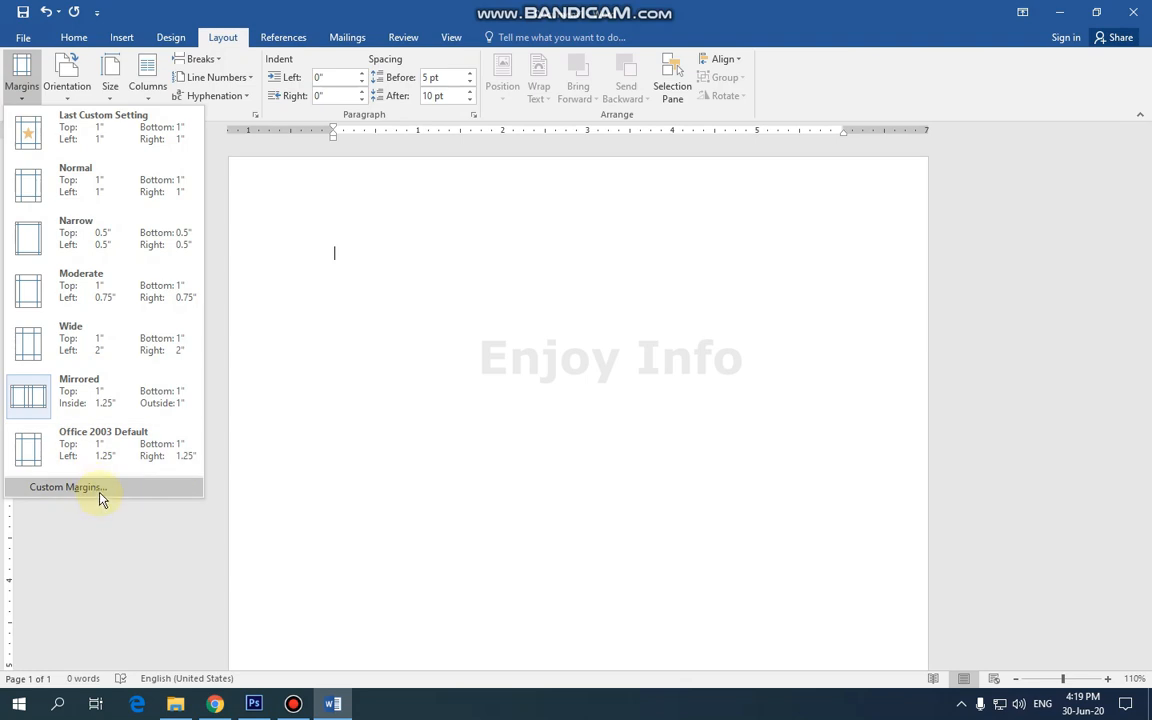
{"action": "left_click", "coordinate": [76, 178]}
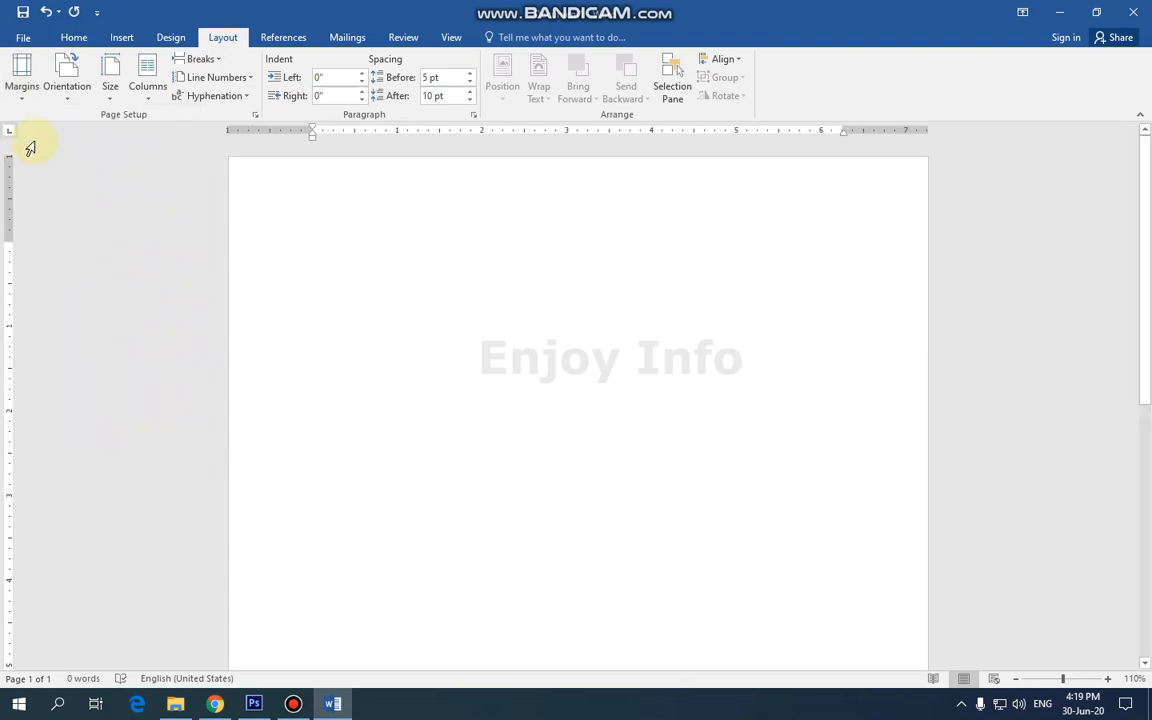
- Set custom margins of 0.1" top and 0.5" bottom for the whole document, letting Word fix margins outside the printable area
{"action": "left_click", "coordinate": [22, 100]}
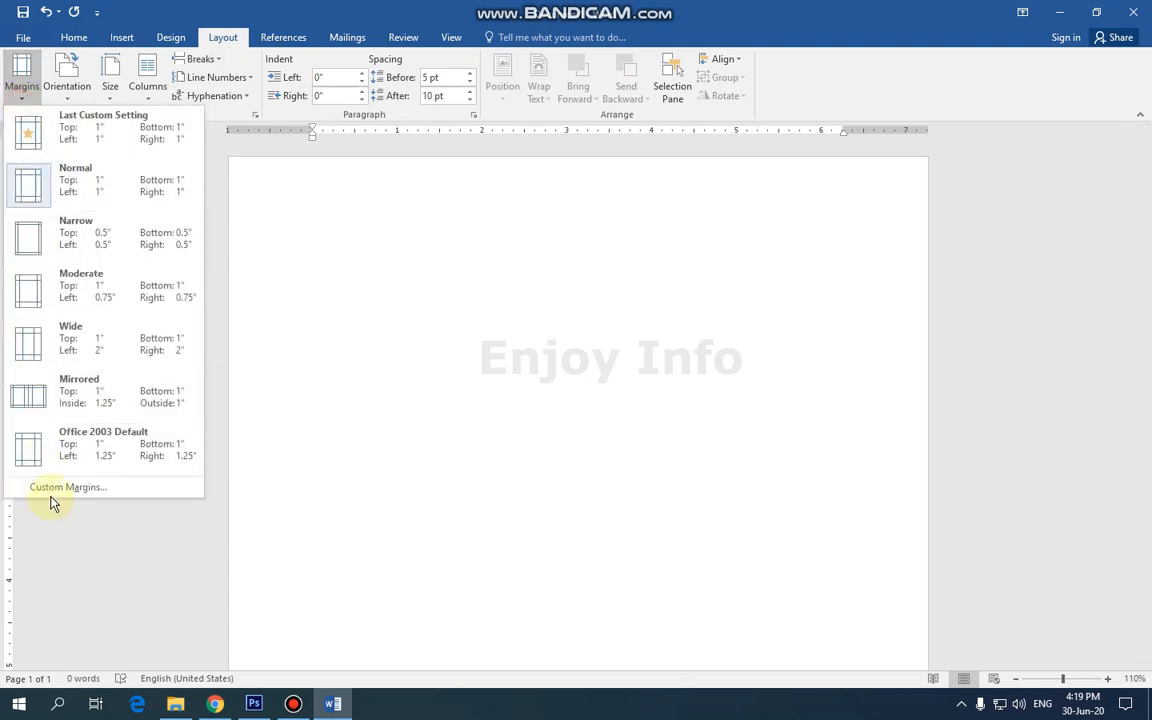
{"action": "left_click", "coordinate": [48, 488]}
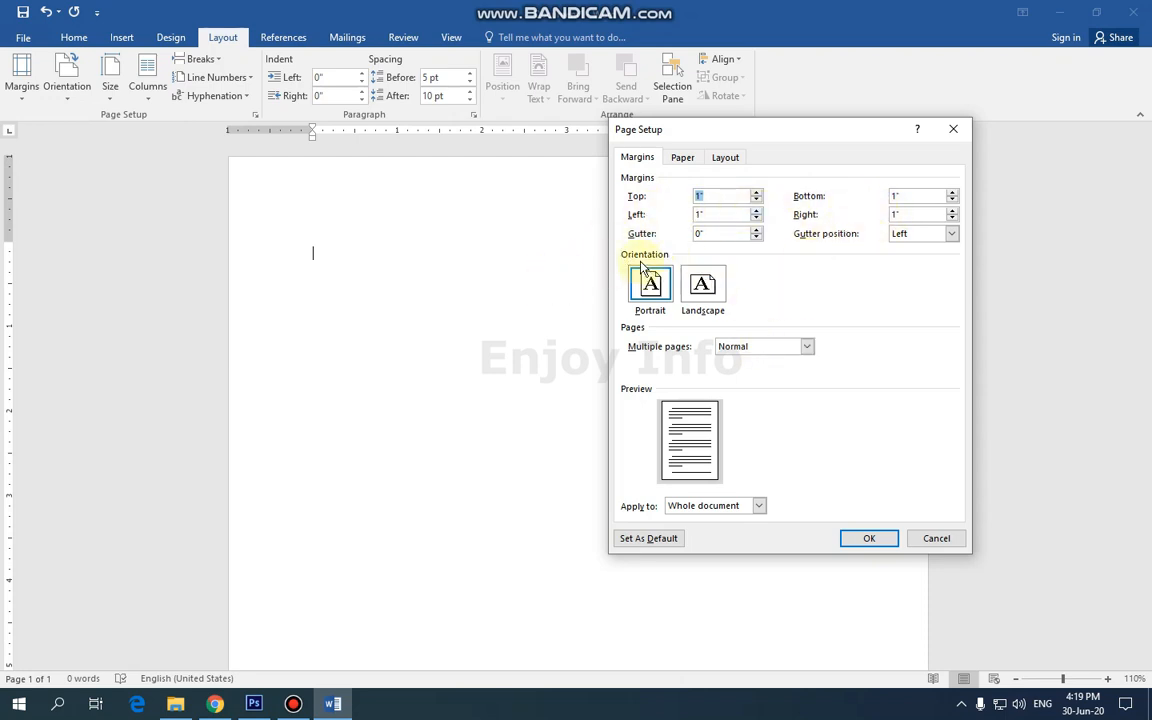
{"action": "key", "text": "BackSpace"}
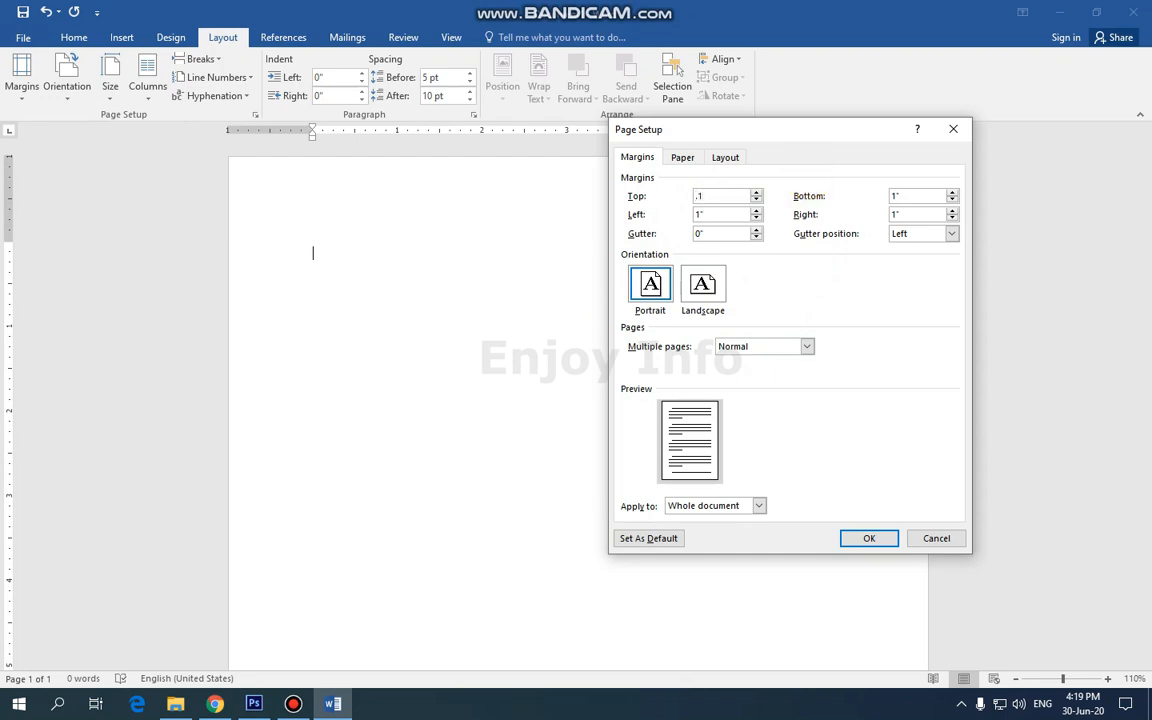
{"action": "key", "text": "Tab"}
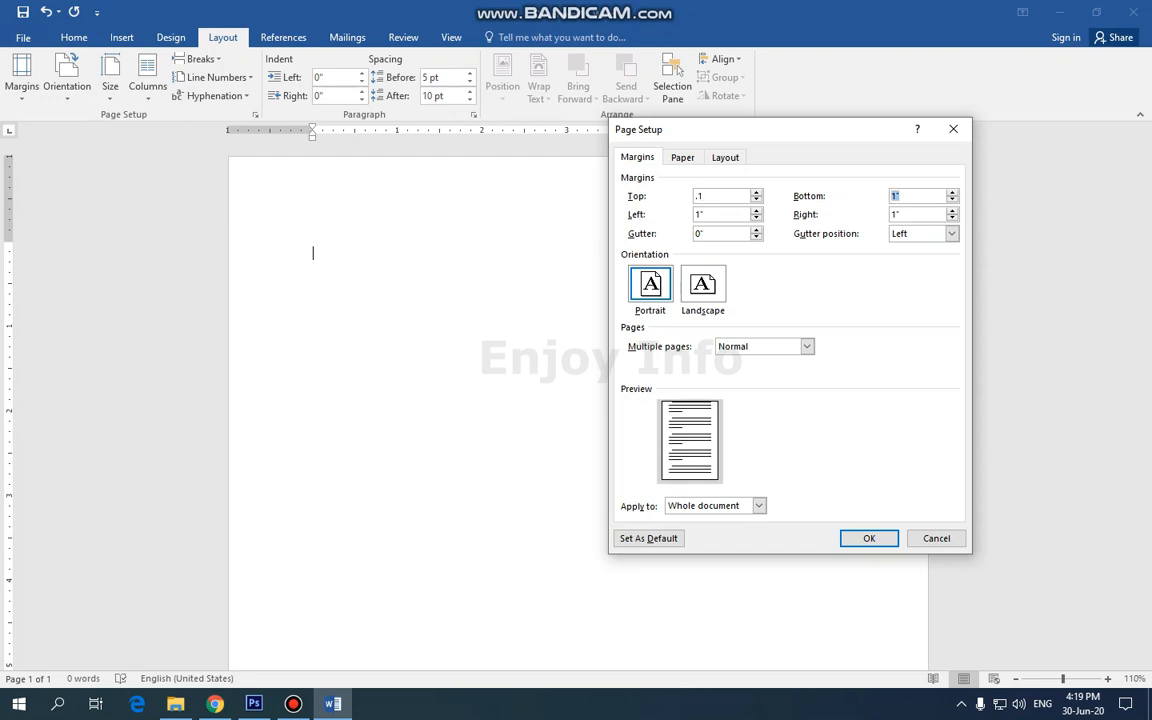
{"action": "left_click", "coordinate": [866, 540]}
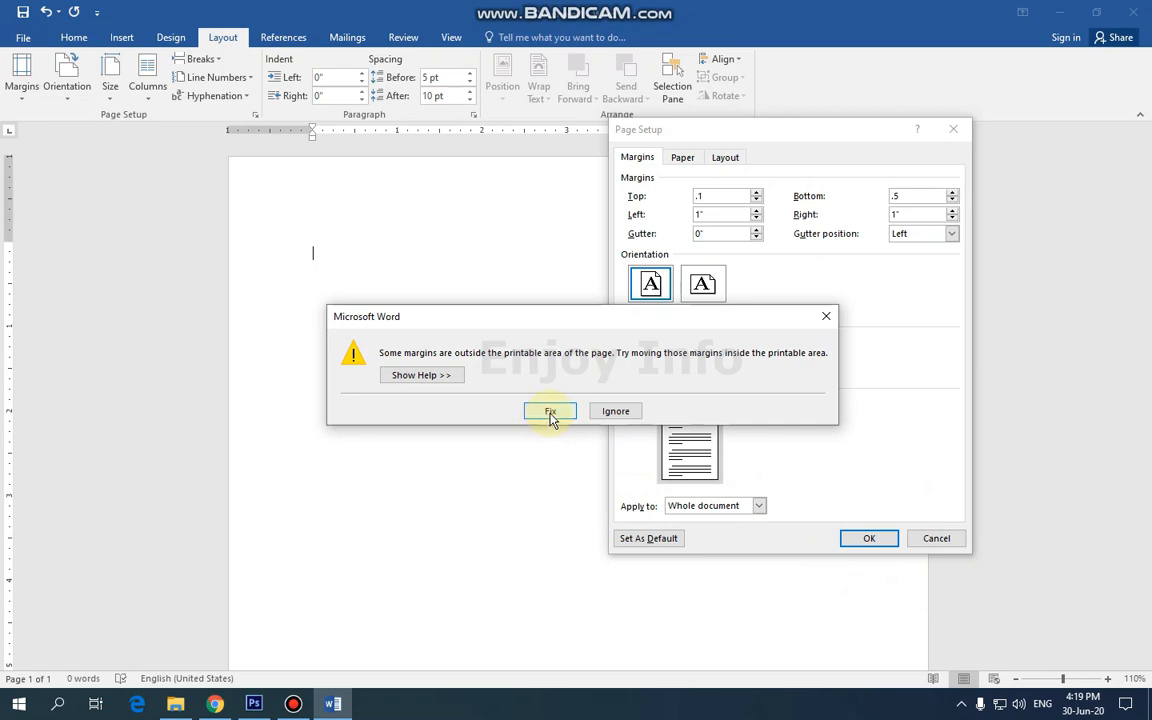
{"action": "left_click", "coordinate": [558, 411]}
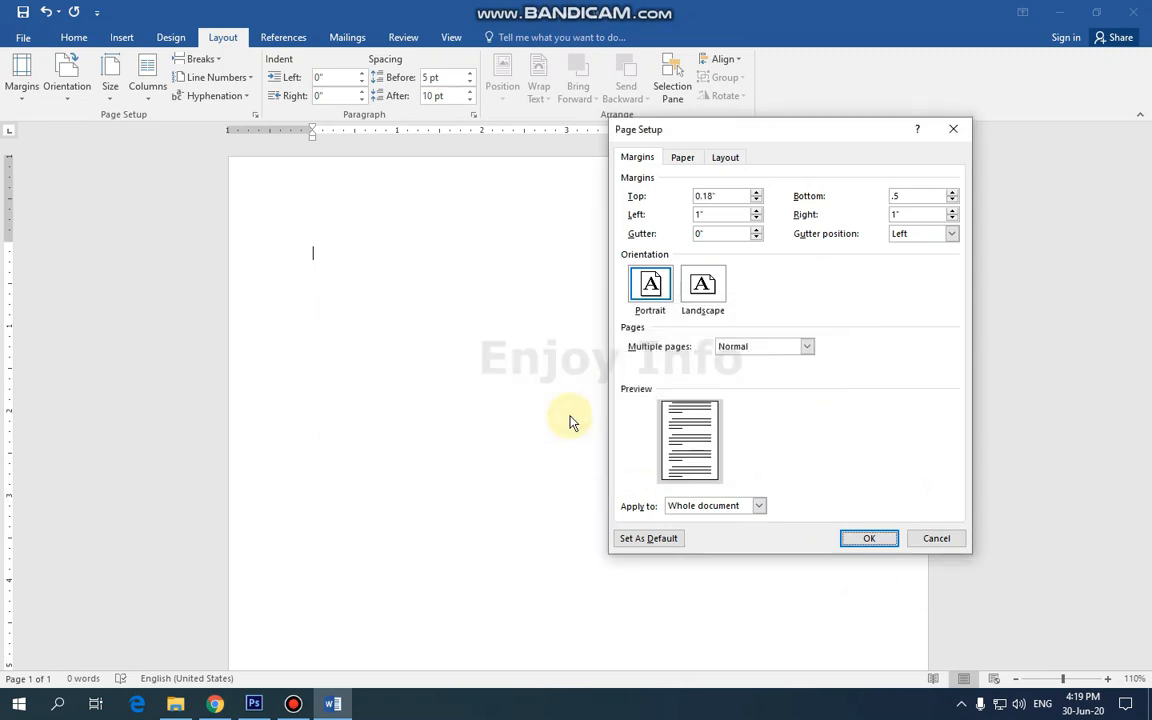
{"action": "left_click", "coordinate": [866, 538]}
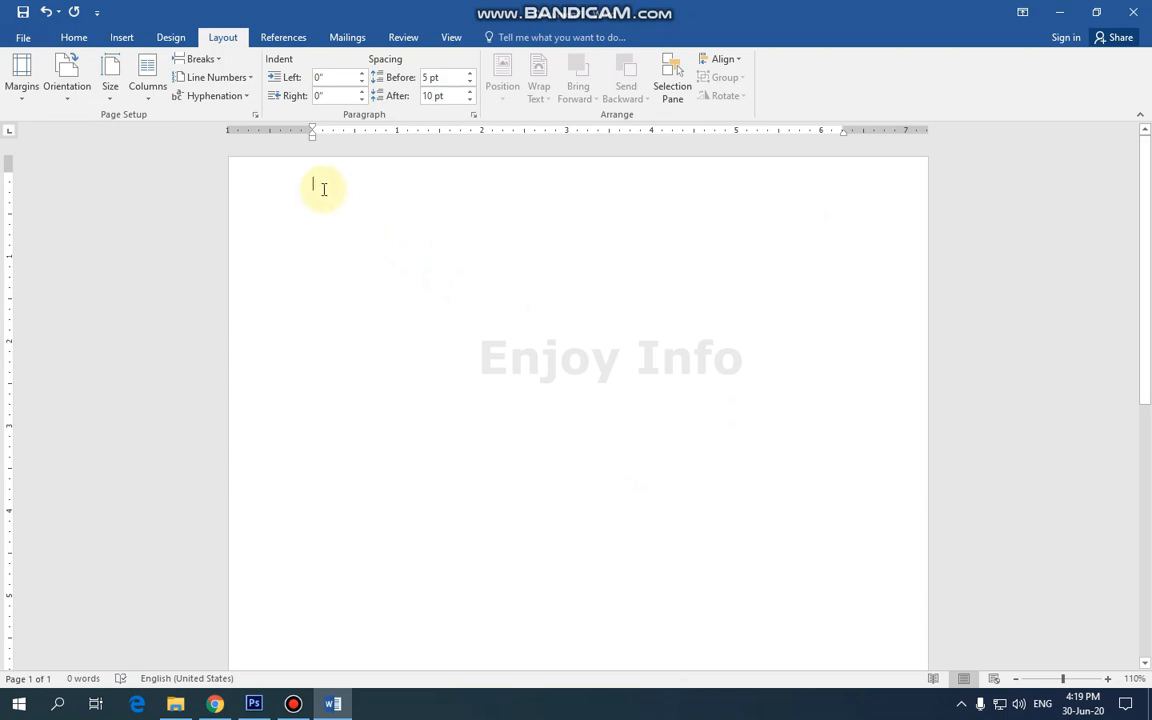
- Replace the custom margins with the Narrow preset of 0.5" on all sides
{"action": "left_click", "coordinate": [27, 104]}
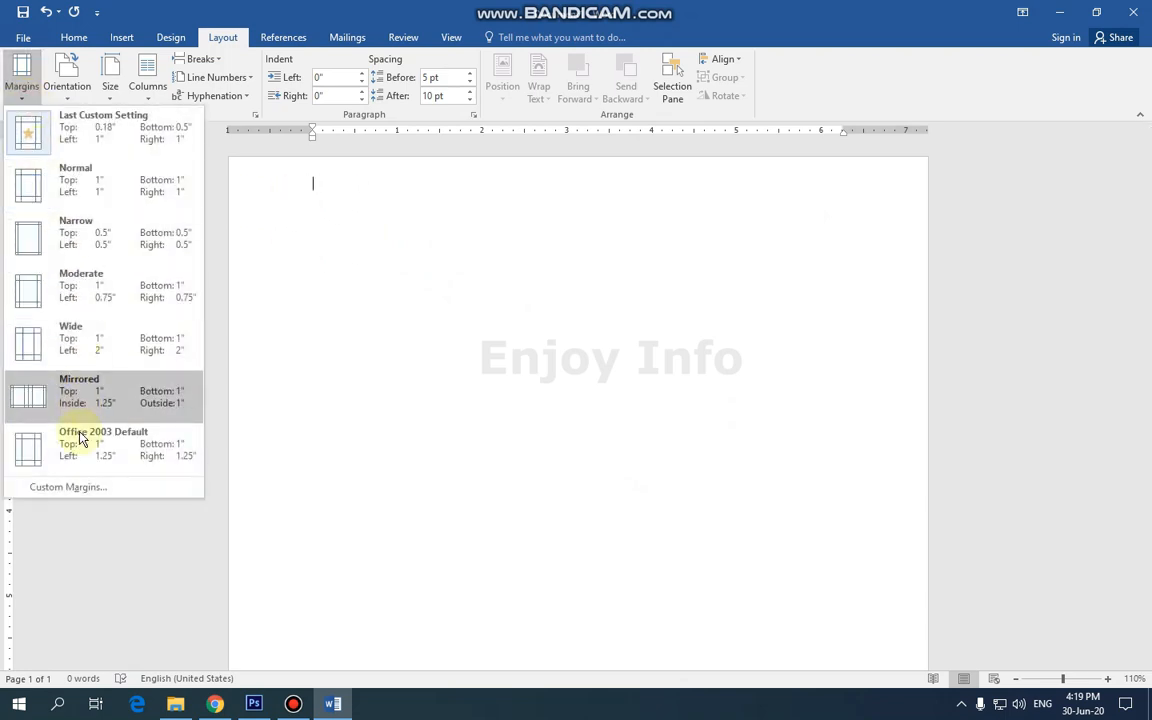
{"action": "left_click", "coordinate": [62, 232]}
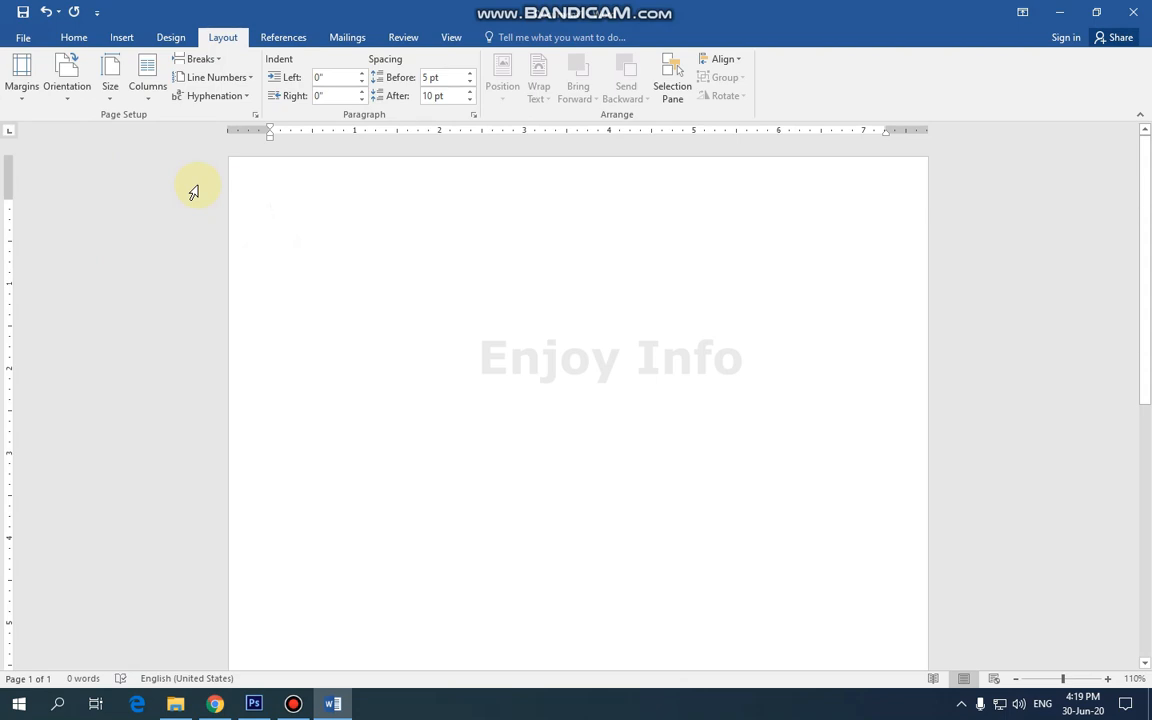
- Switch the blank page to Landscape orientation and return it to Portrait
{"action": "left_click", "coordinate": [67, 100]}
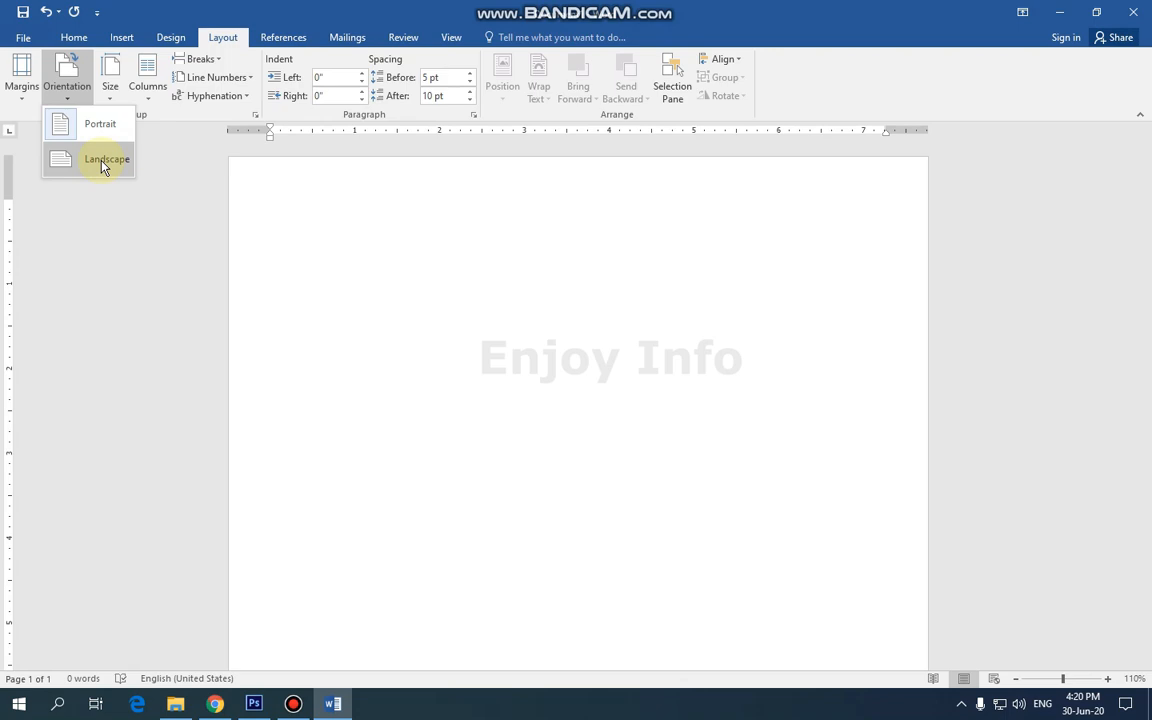
{"action": "left_click", "coordinate": [104, 167]}
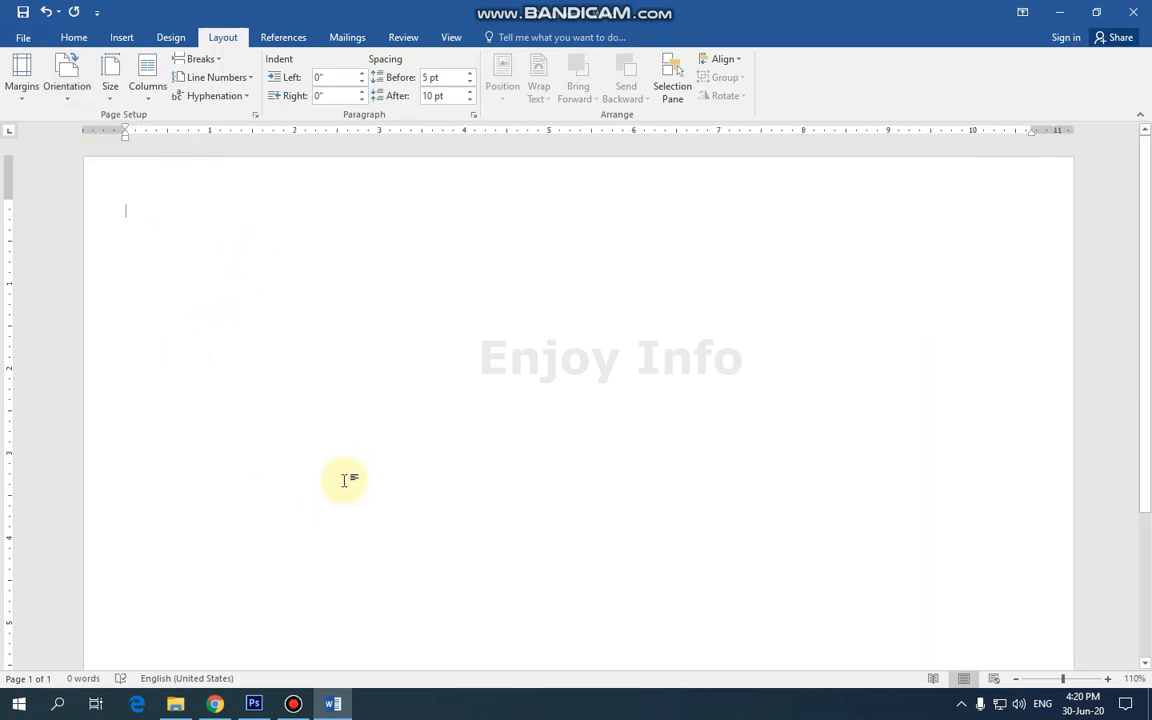
{"action": "left_click", "coordinate": [66, 90]}
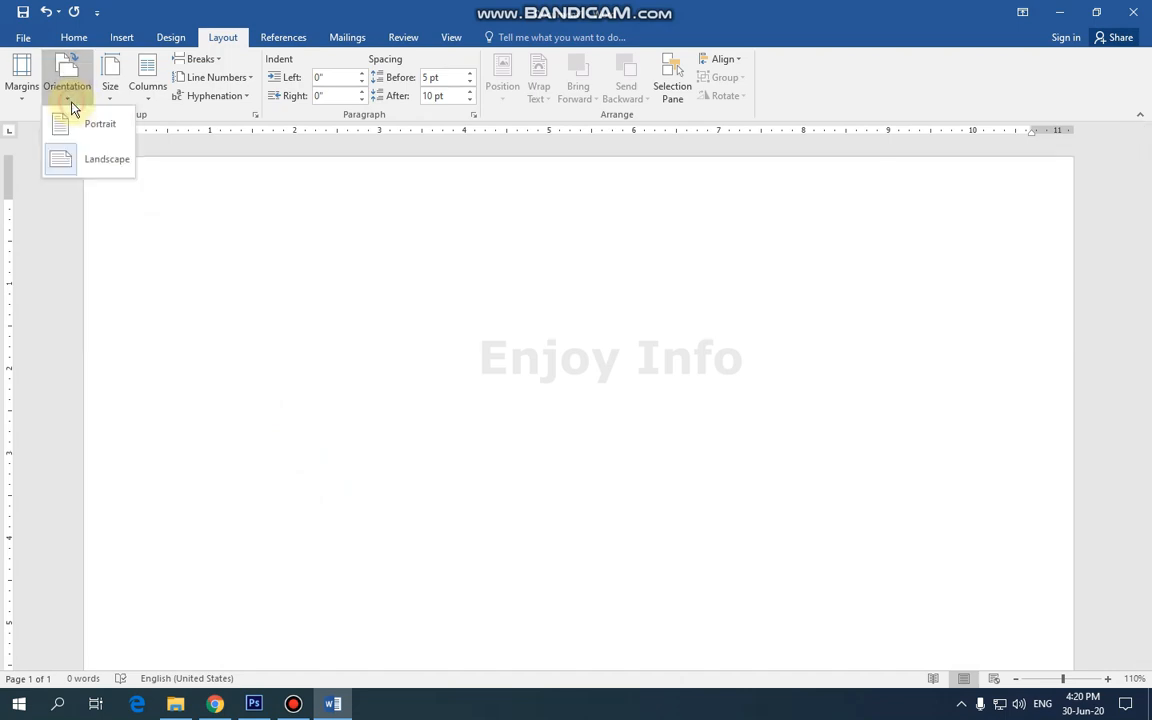
{"action": "left_click", "coordinate": [88, 125]}
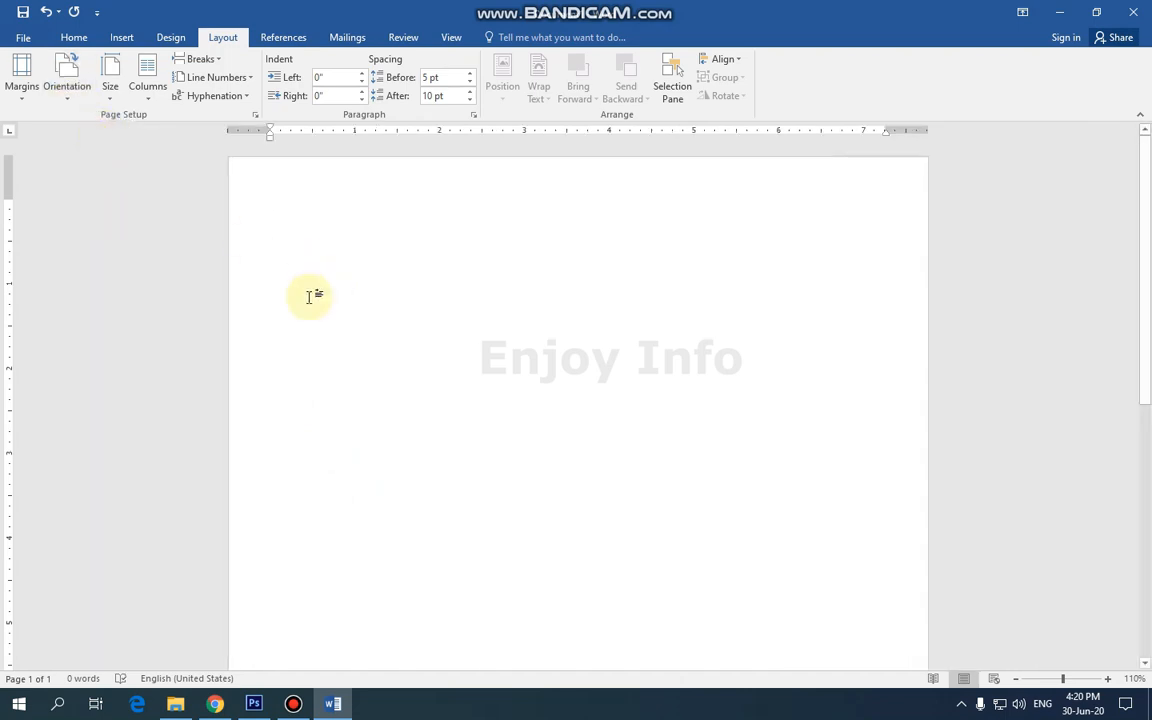
{"action": "left_click", "coordinate": [110, 88]}
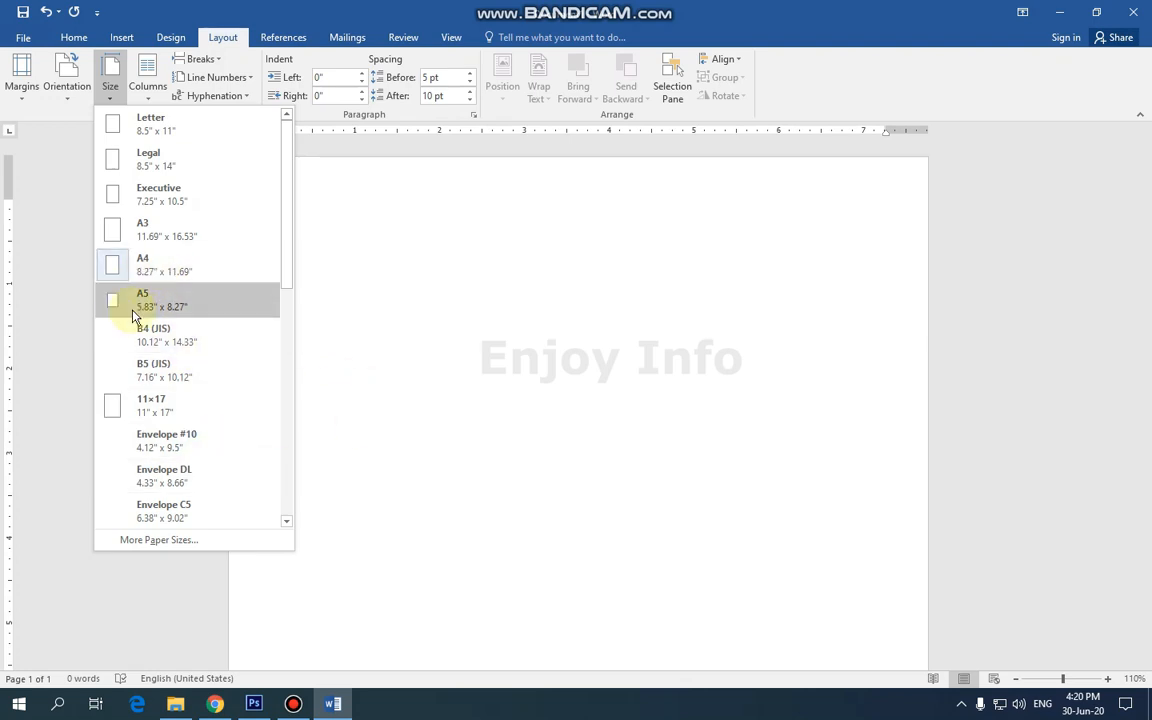
{"action": "left_click", "coordinate": [147, 80]}
{"action": "left_click", "coordinate": [160, 13]}
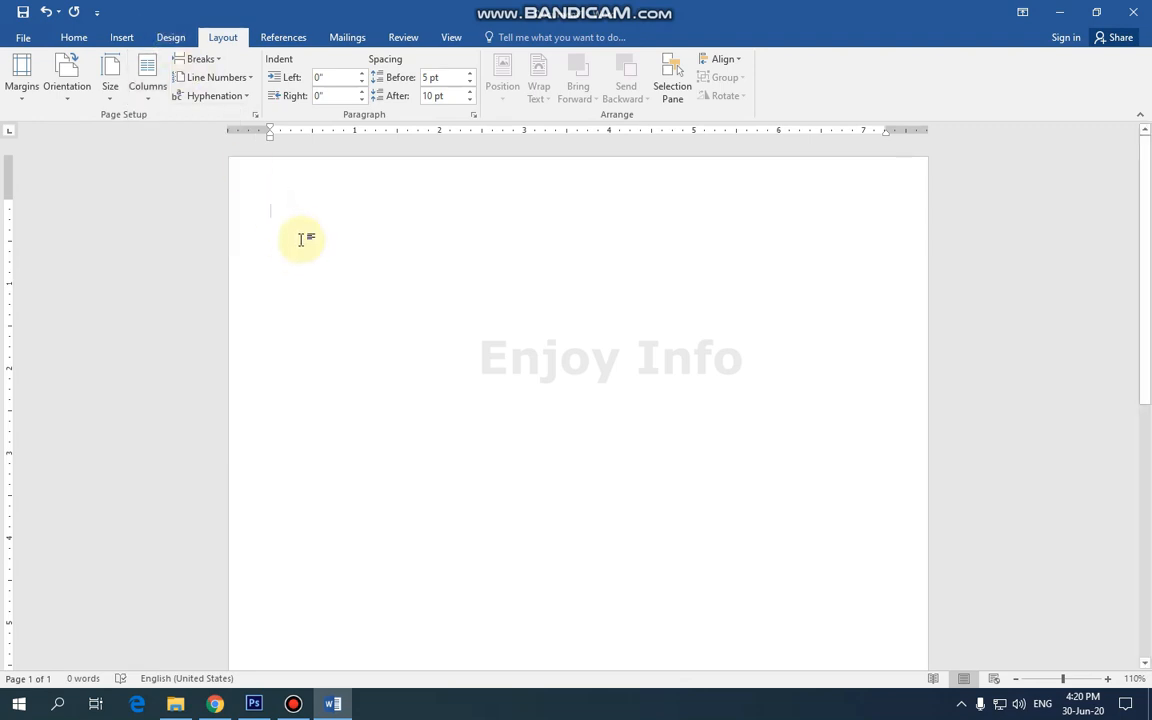
- Fill the document with 15 paragraphs of sample text using =rand(15) and return to its beginning
{"action": "type", "text": "="}
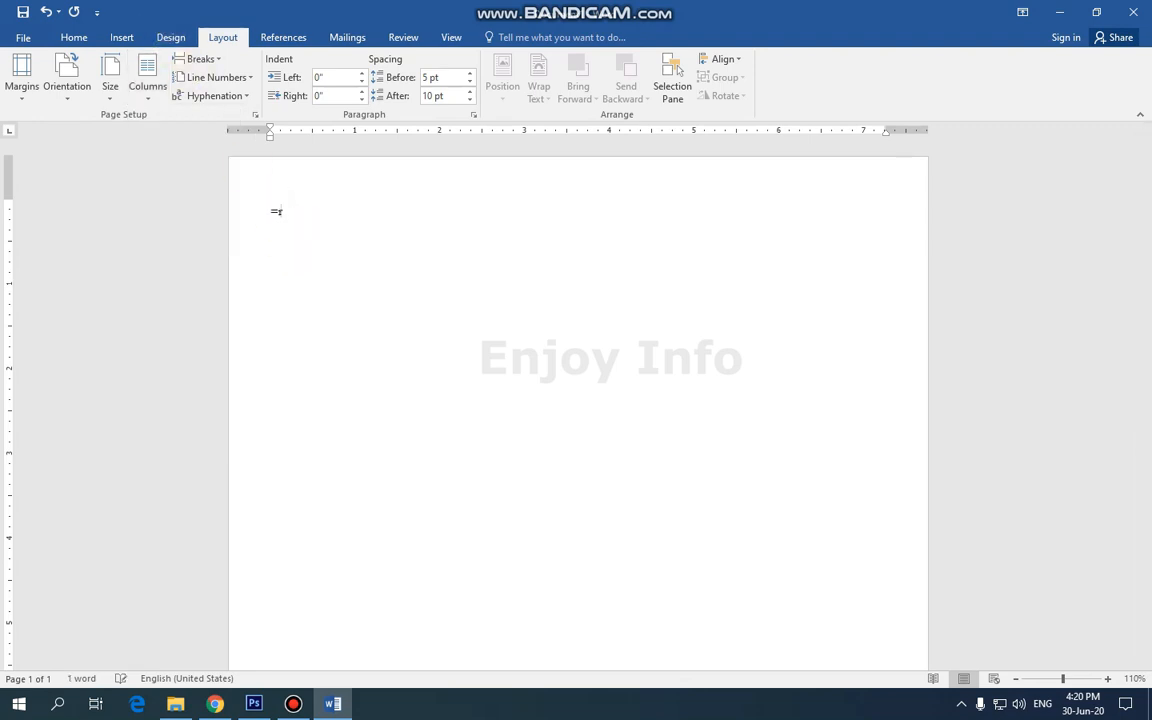
{"action": "type", "text": "rand("}
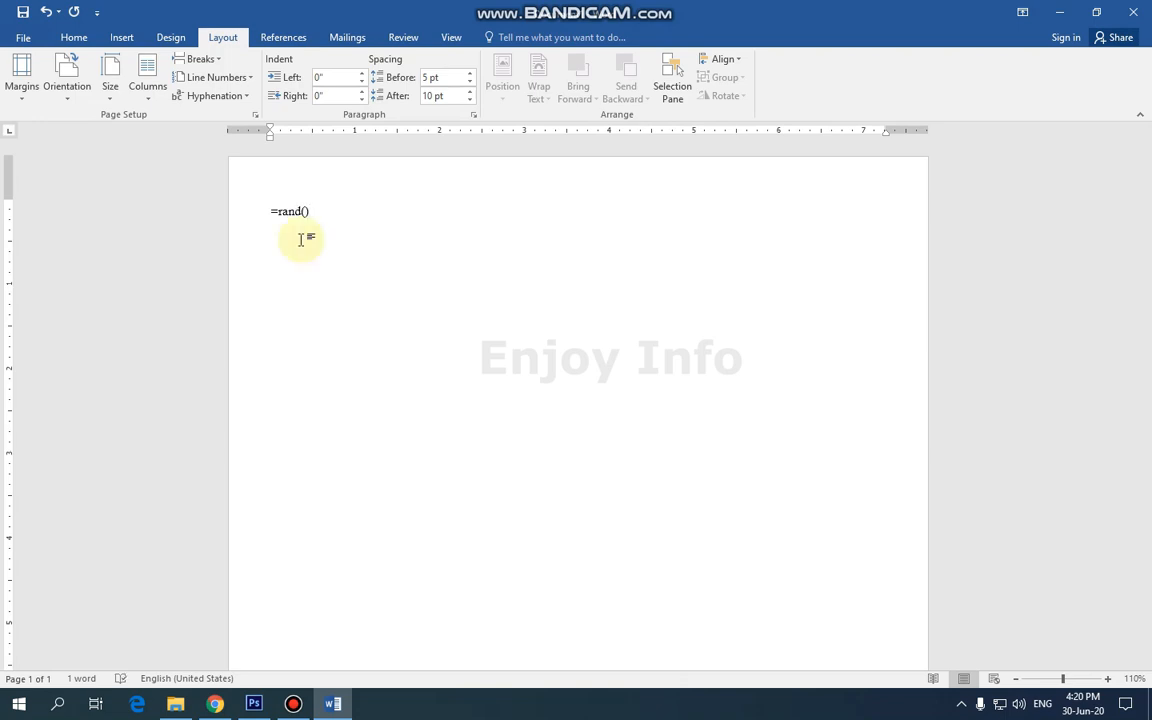
{"action": "type", "text": "15"}
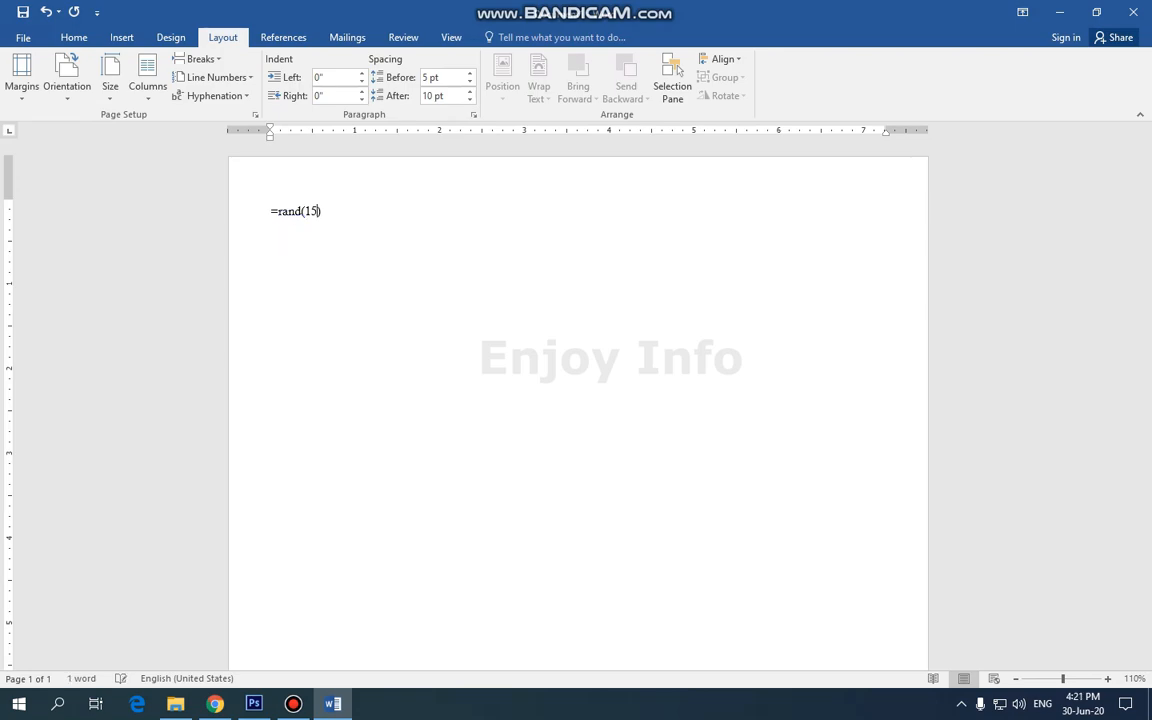
{"action": "key", "text": "Return"}
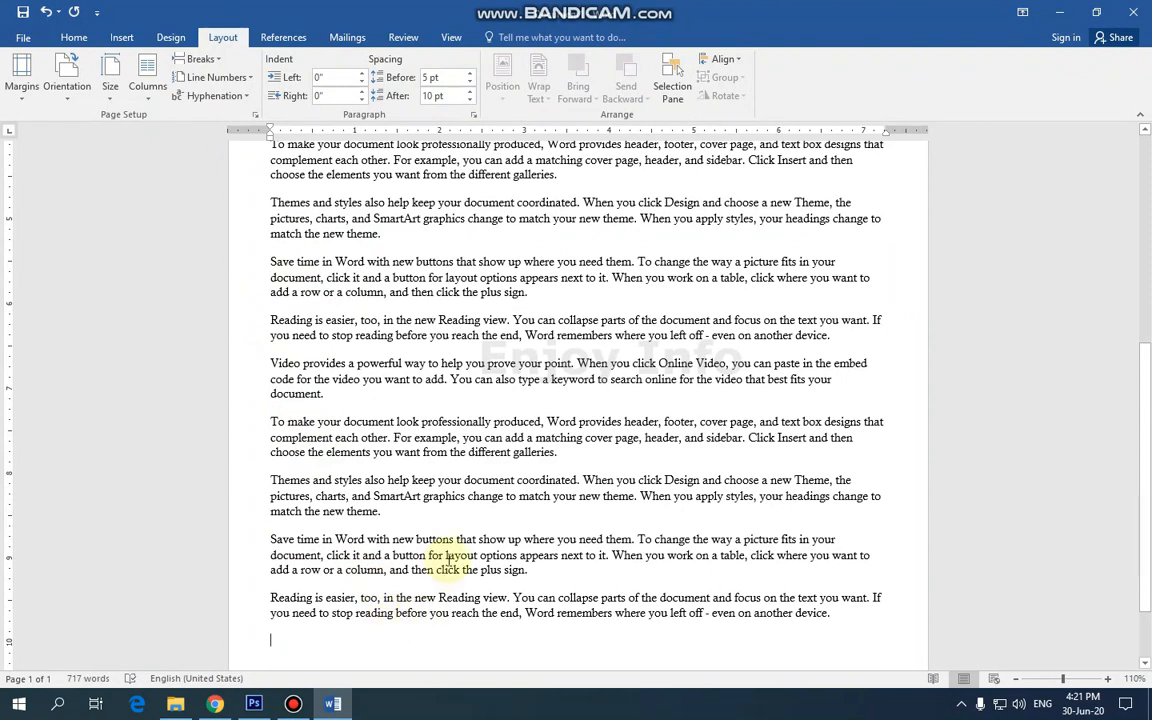
{"action": "scroll", "coordinate": [442, 545], "scroll_direction": "up", "scroll_amount": 10}
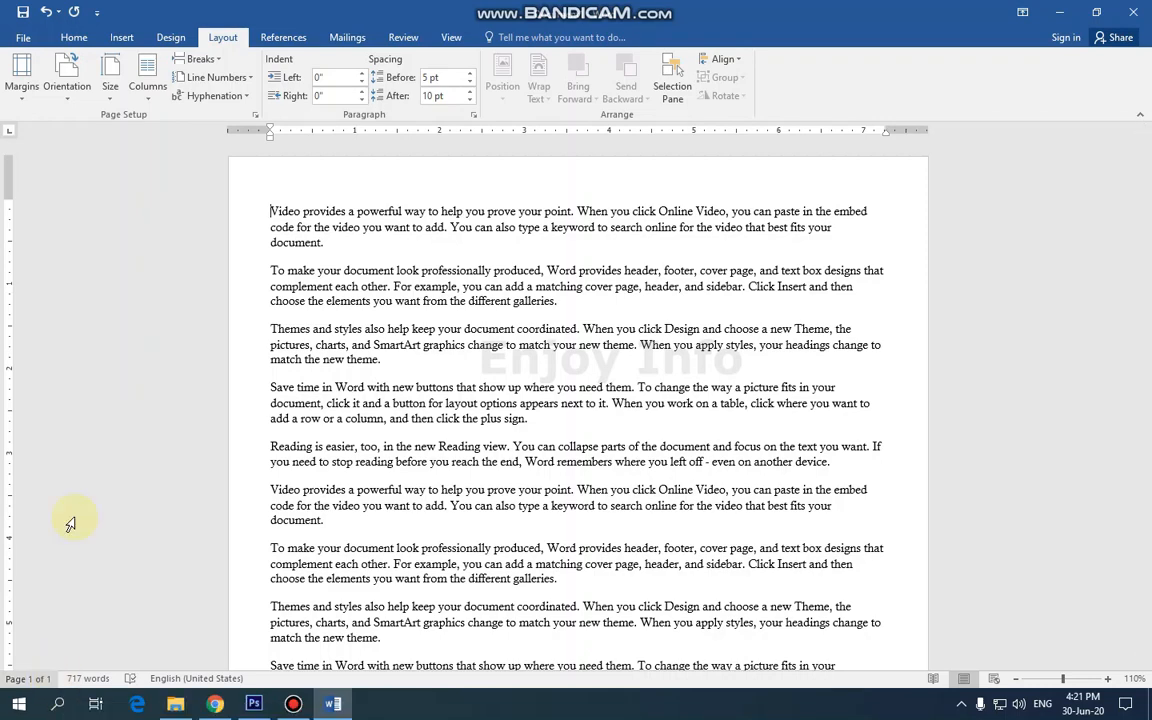
- Apply Normal margins to the sample text, check how it flows across pages, and restore the Narrow margins
{"action": "left_click", "coordinate": [20, 80]}
{"action": "left_click", "coordinate": [62, 177]}
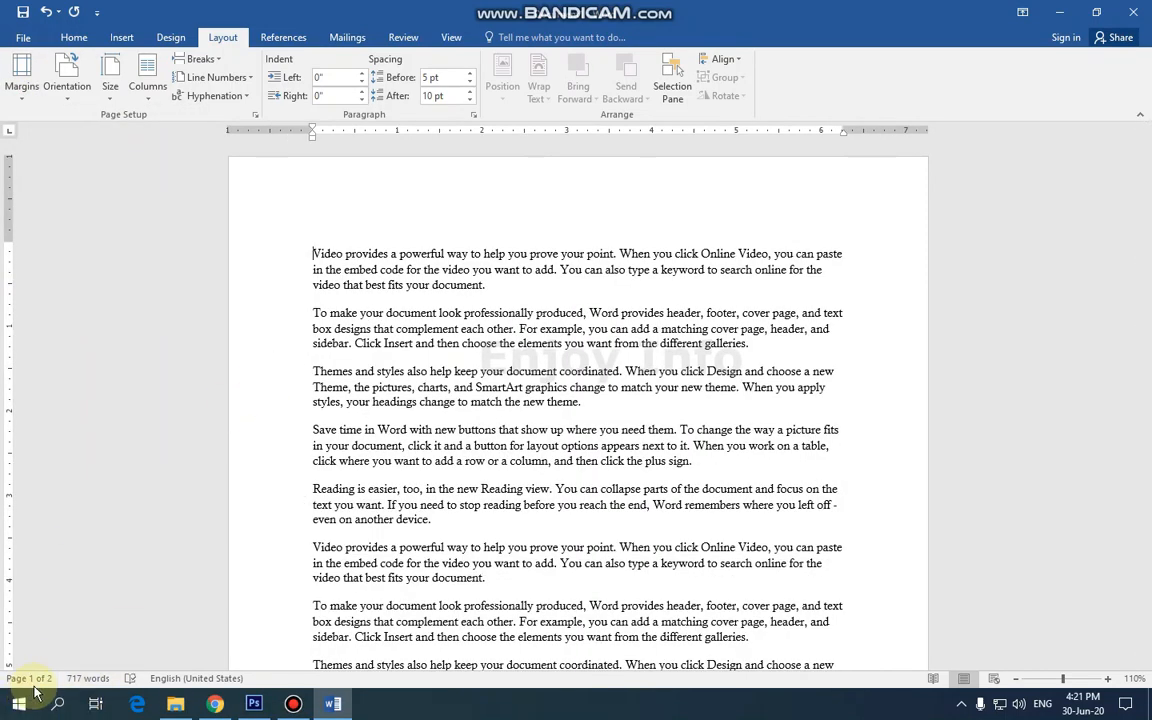
{"action": "scroll", "coordinate": [540, 585], "scroll_direction": "down", "scroll_amount": 3}
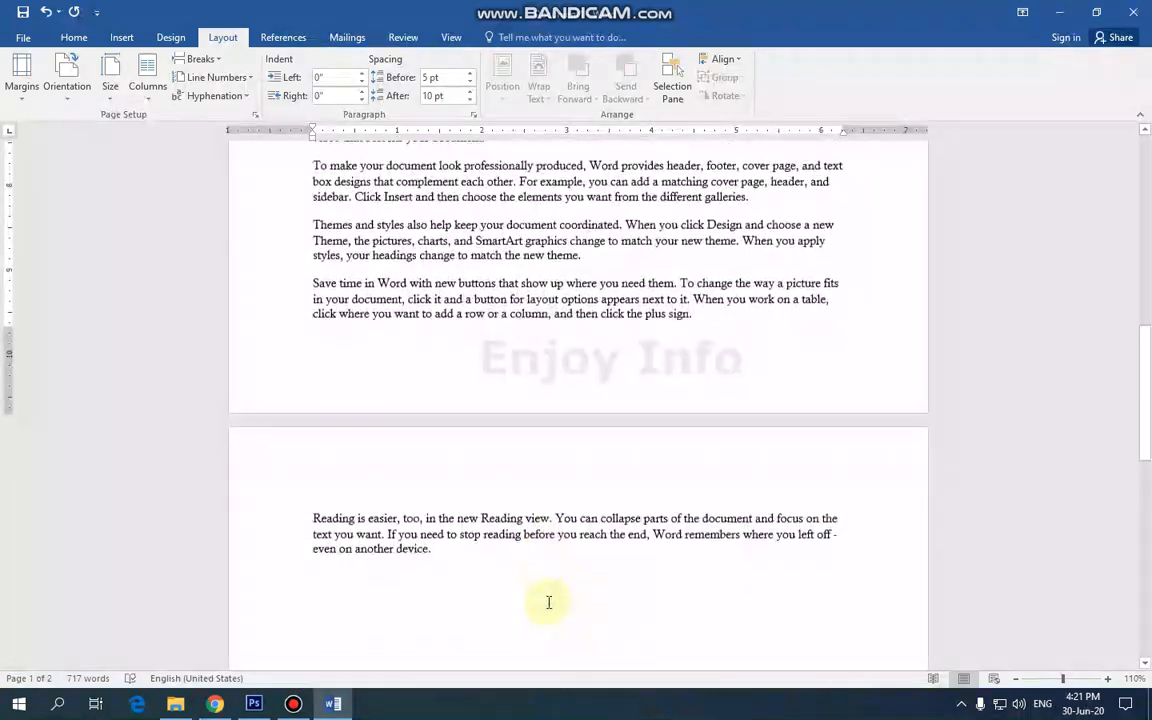
{"action": "scroll", "coordinate": [301, 450], "scroll_direction": "up", "scroll_amount": 8}
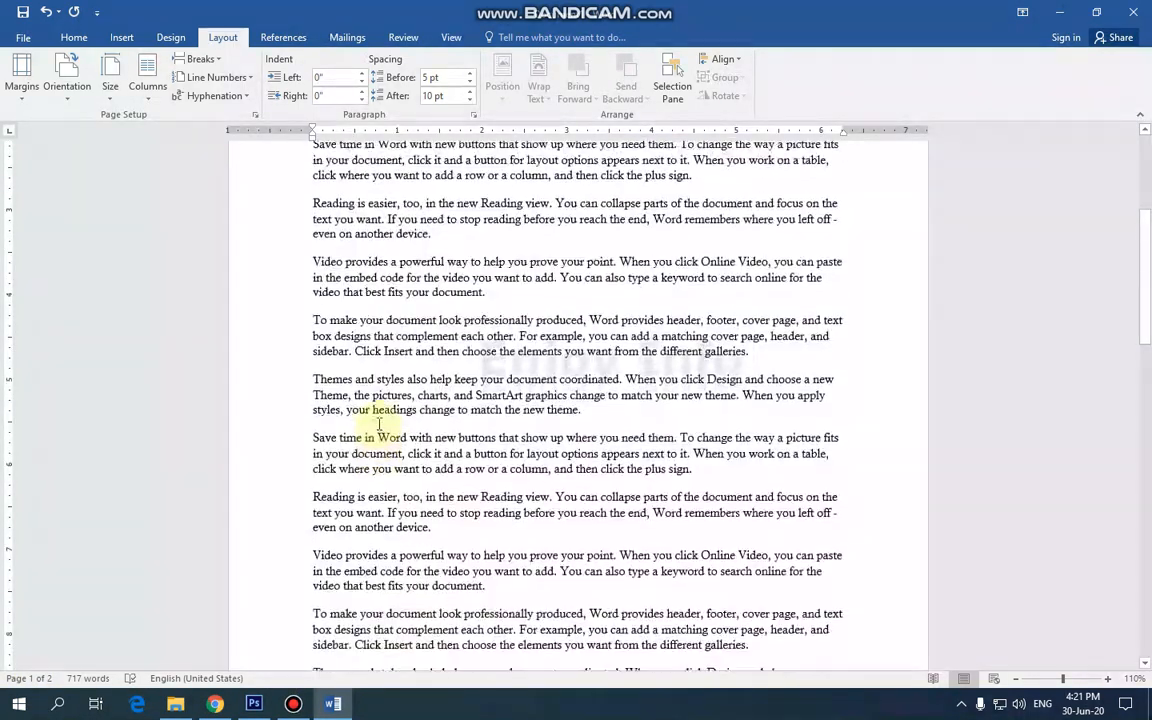
{"action": "left_click", "coordinate": [24, 92]}
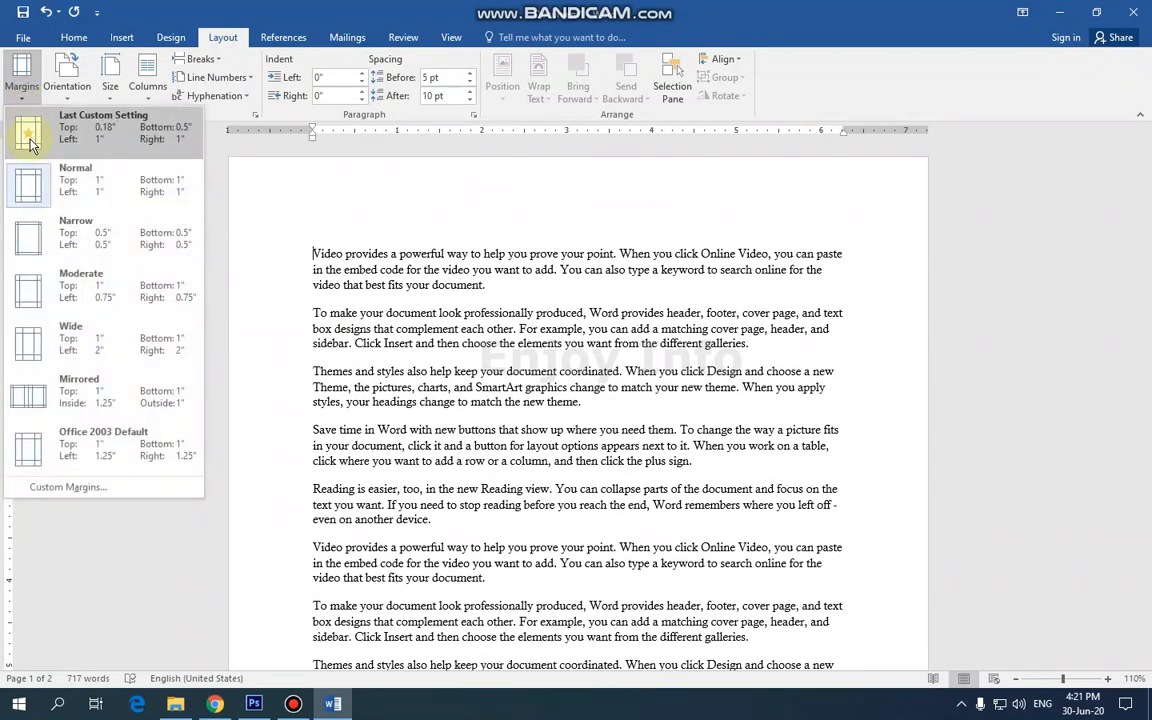
{"action": "left_click", "coordinate": [60, 238]}
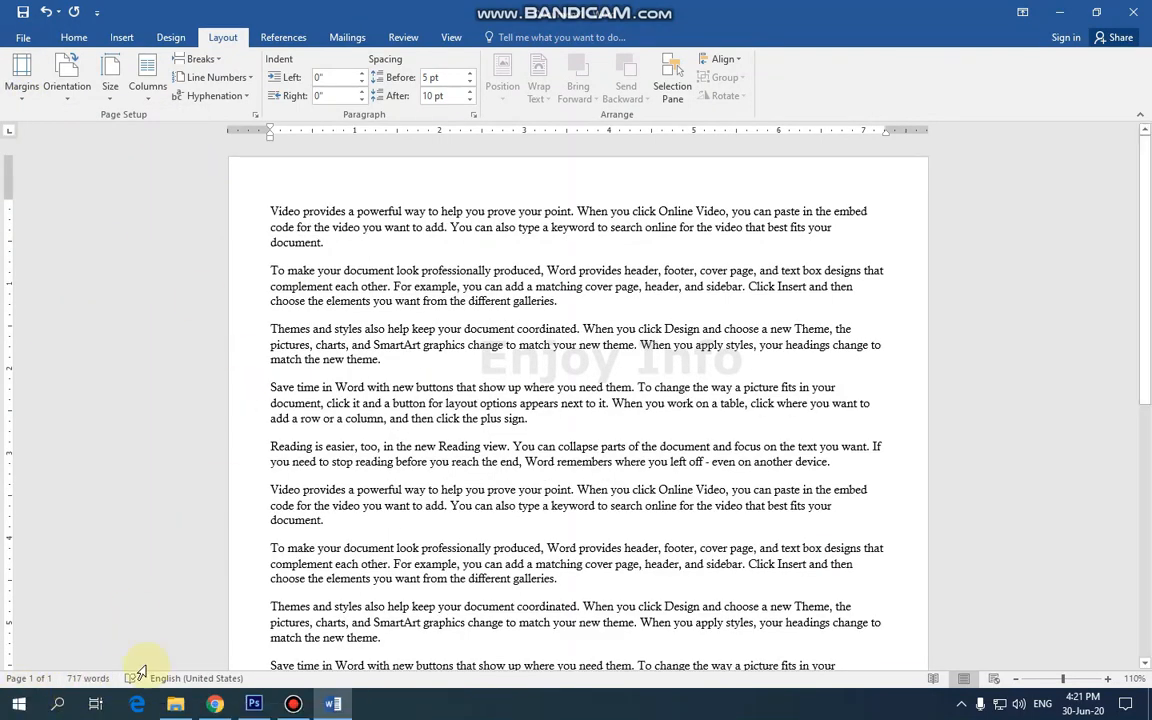
- Change the orientation of the sample text document to Landscape
{"action": "left_click", "coordinate": [60, 85]}
{"action": "left_click", "coordinate": [93, 159]}
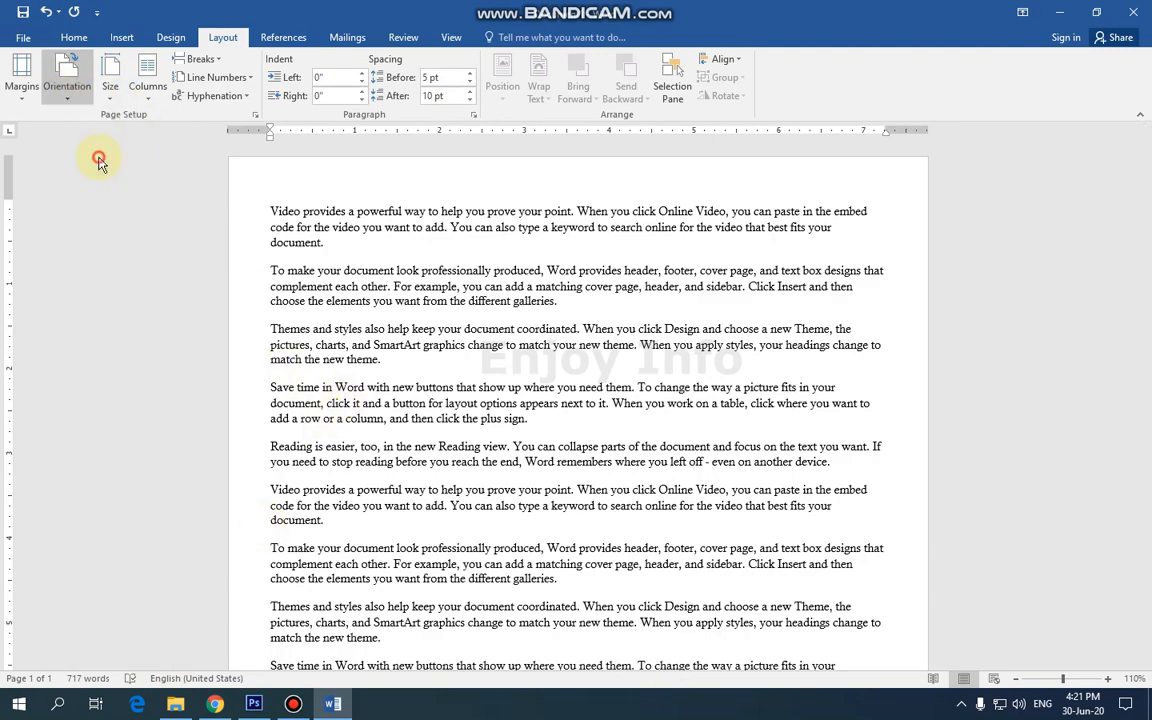
- Check how the landscape sample text flows across the pages and restore Portrait orientation
{"action": "scroll", "coordinate": [517, 347], "scroll_direction": "down", "scroll_amount": 5}
{"action": "scroll", "coordinate": [515, 355], "scroll_direction": "down", "scroll_amount": 4}
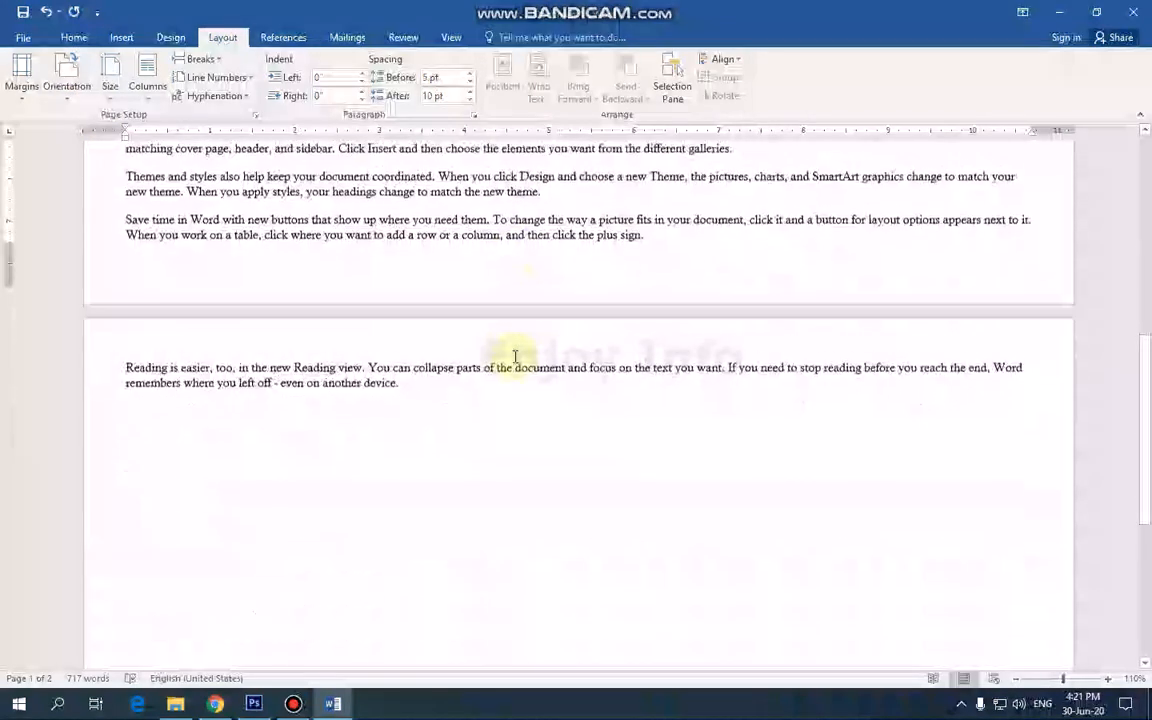
{"action": "scroll", "coordinate": [330, 372], "scroll_direction": "up", "scroll_amount": 3}
{"action": "scroll", "coordinate": [330, 372], "scroll_direction": "up", "scroll_amount": 6}
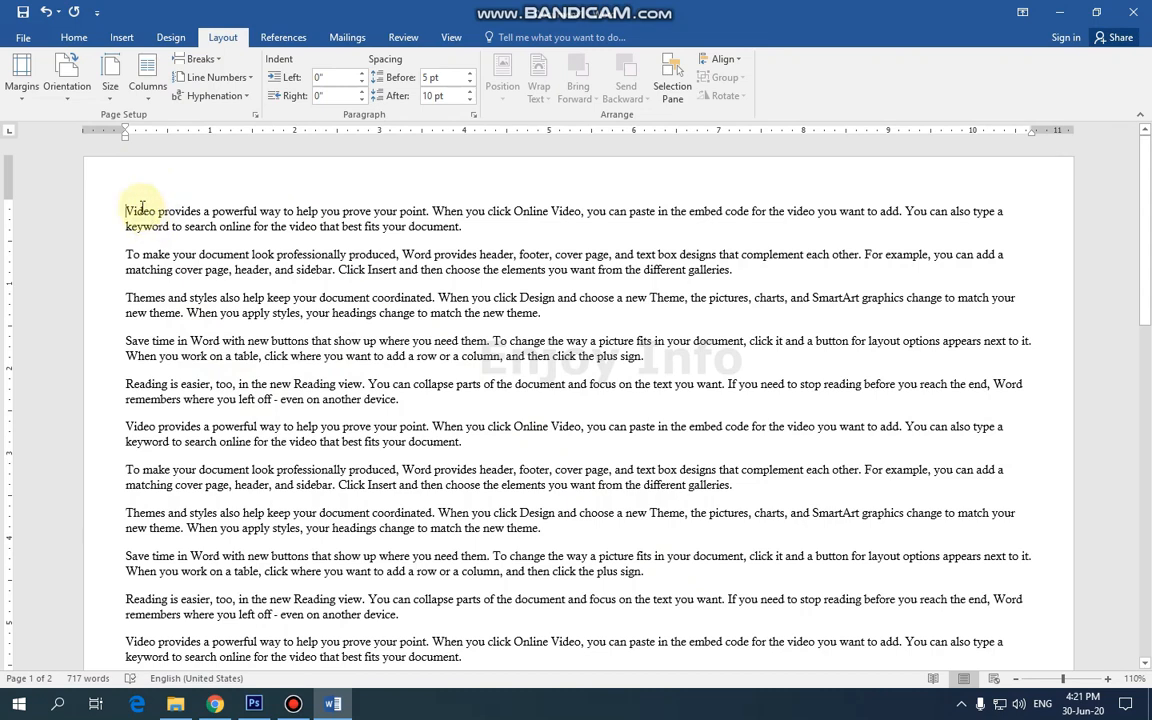
{"action": "left_click", "coordinate": [67, 78]}
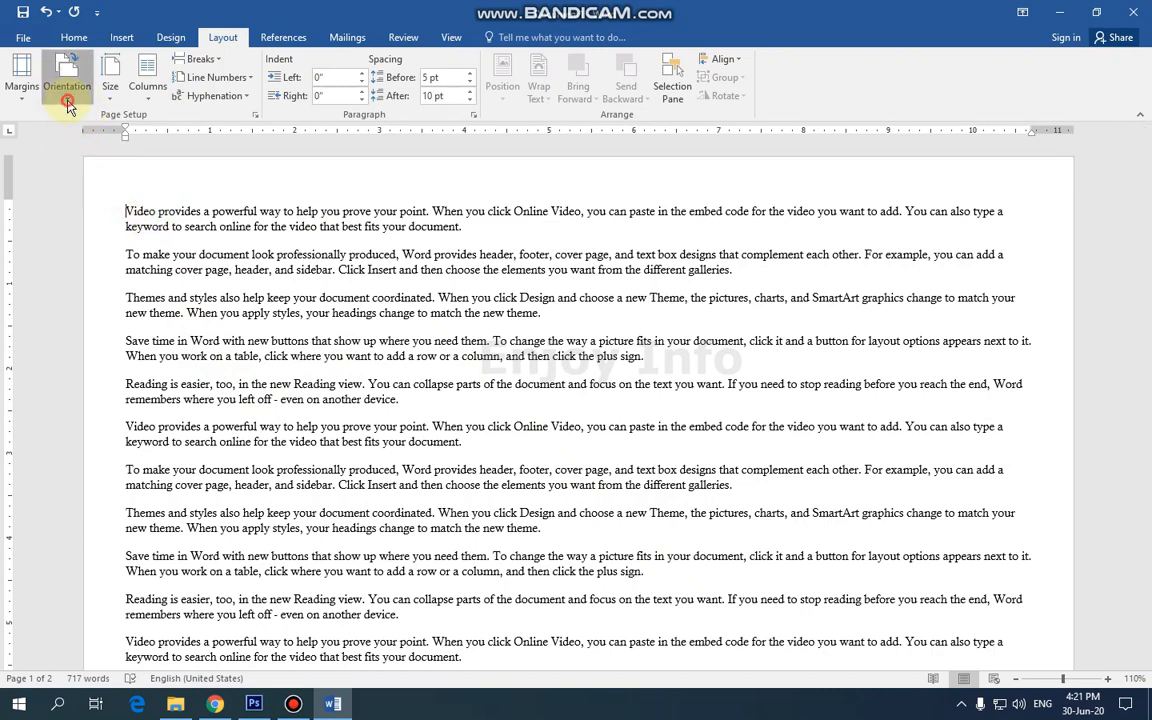
{"action": "left_click", "coordinate": [86, 128]}
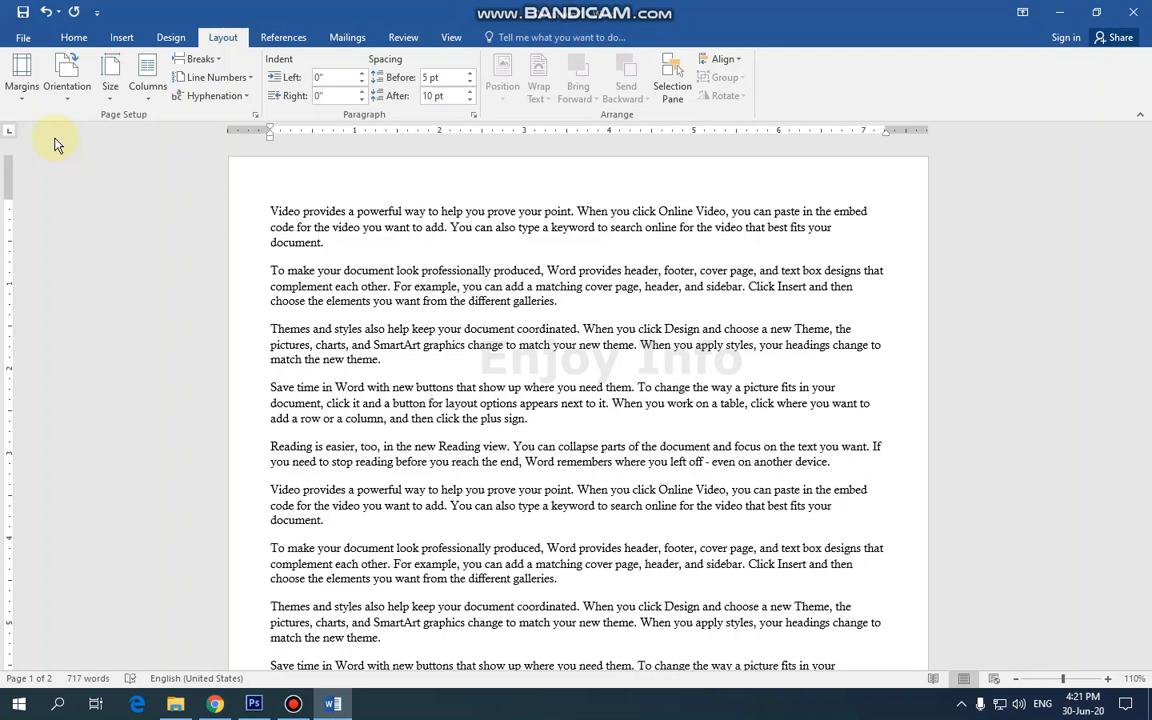
{"action": "left_click", "coordinate": [22, 95]}
{"action": "left_click", "coordinate": [149, 22]}
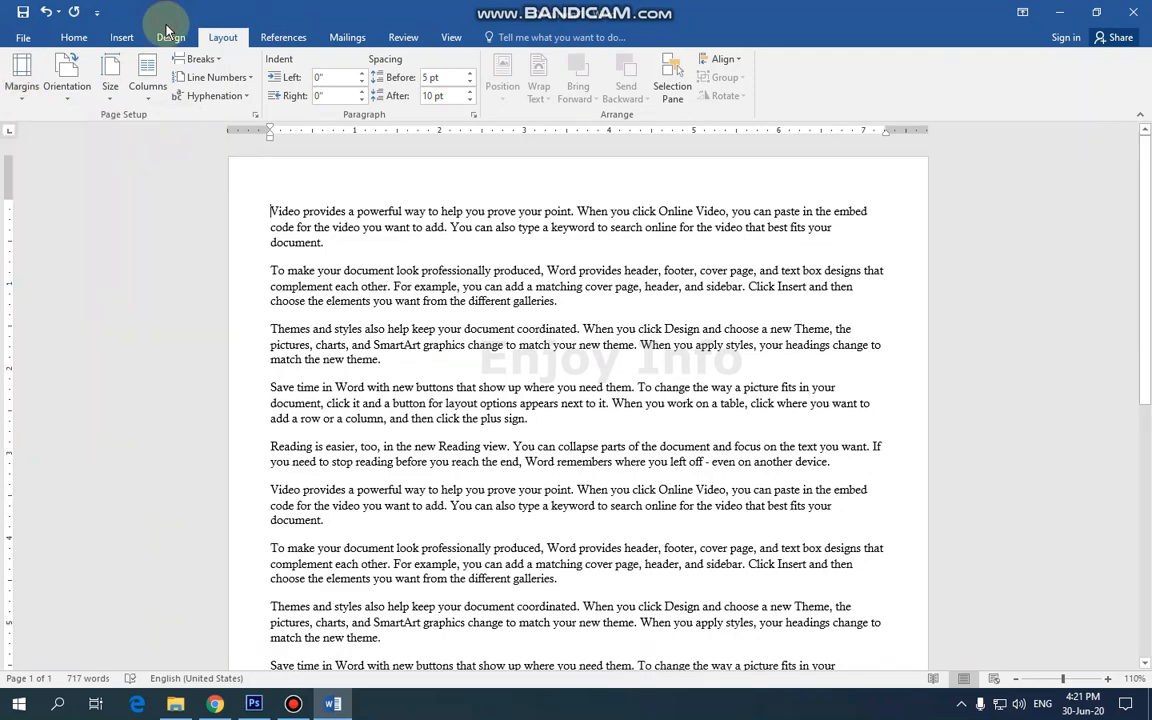
- Arrange the sample text in two columns and look over the page
{"action": "left_click", "coordinate": [149, 105]}
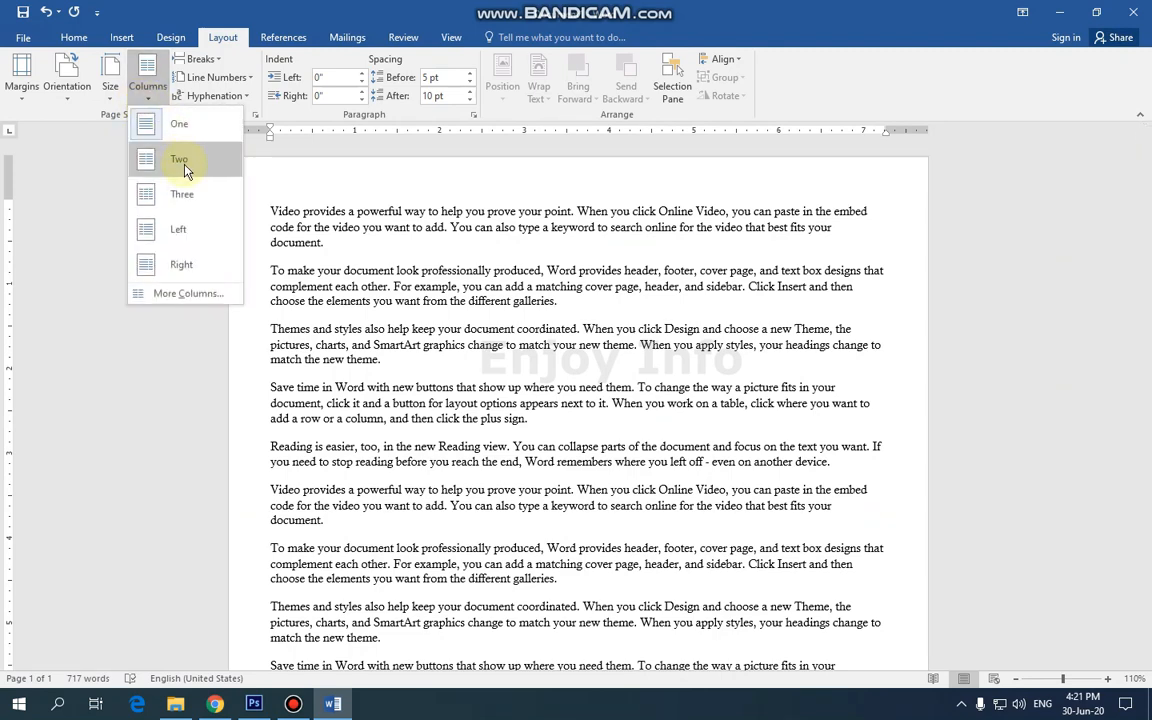
{"action": "left_click", "coordinate": [184, 167]}
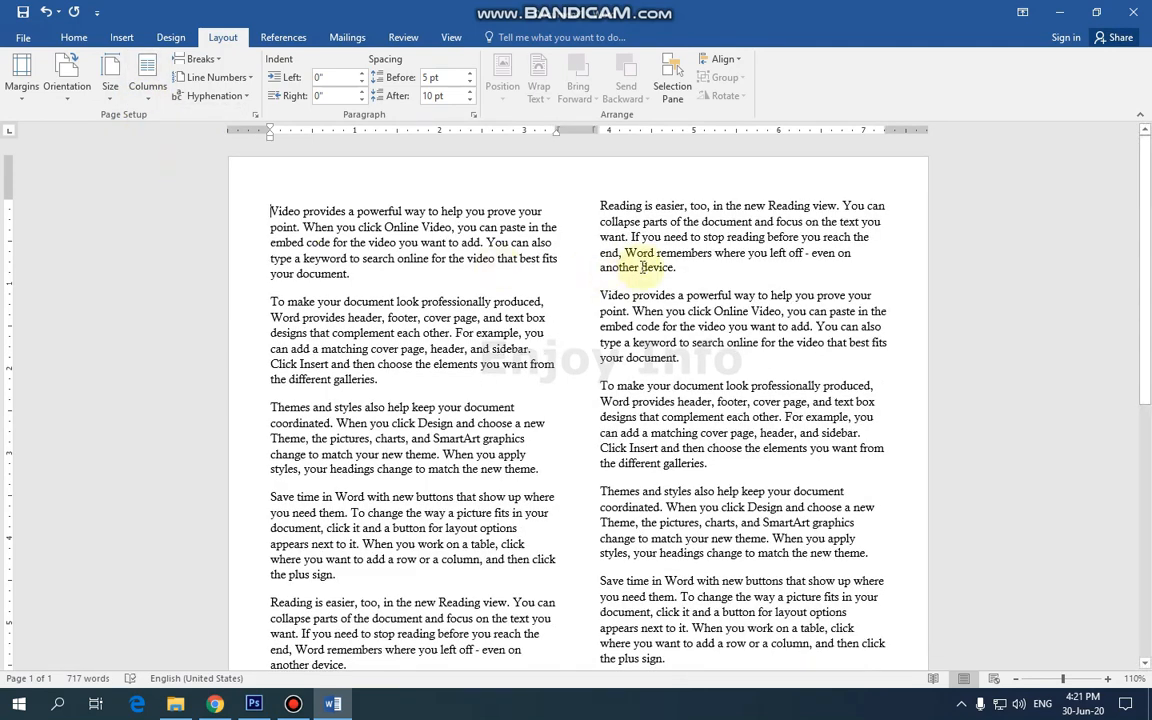
{"action": "scroll", "coordinate": [600, 240], "scroll_direction": "down", "scroll_amount": 10}
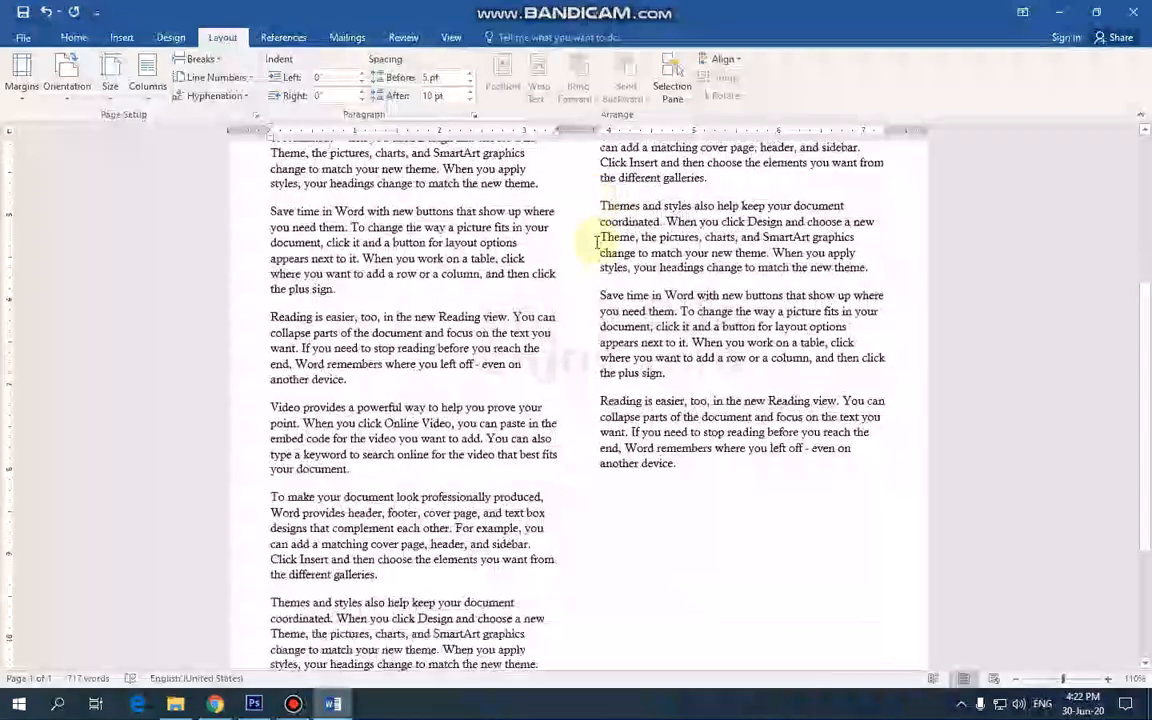
{"action": "scroll", "coordinate": [597, 430], "scroll_direction": "up", "scroll_amount": 6}
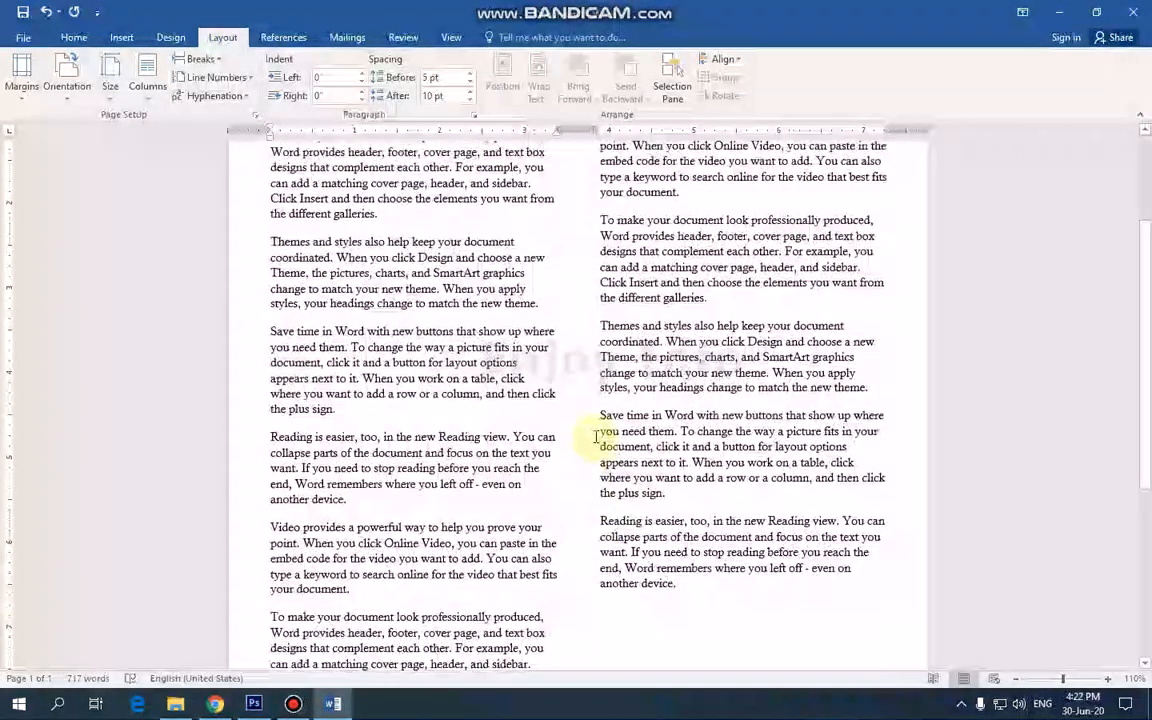
{"action": "scroll", "coordinate": [340, 300], "scroll_direction": "up", "scroll_amount": 5}
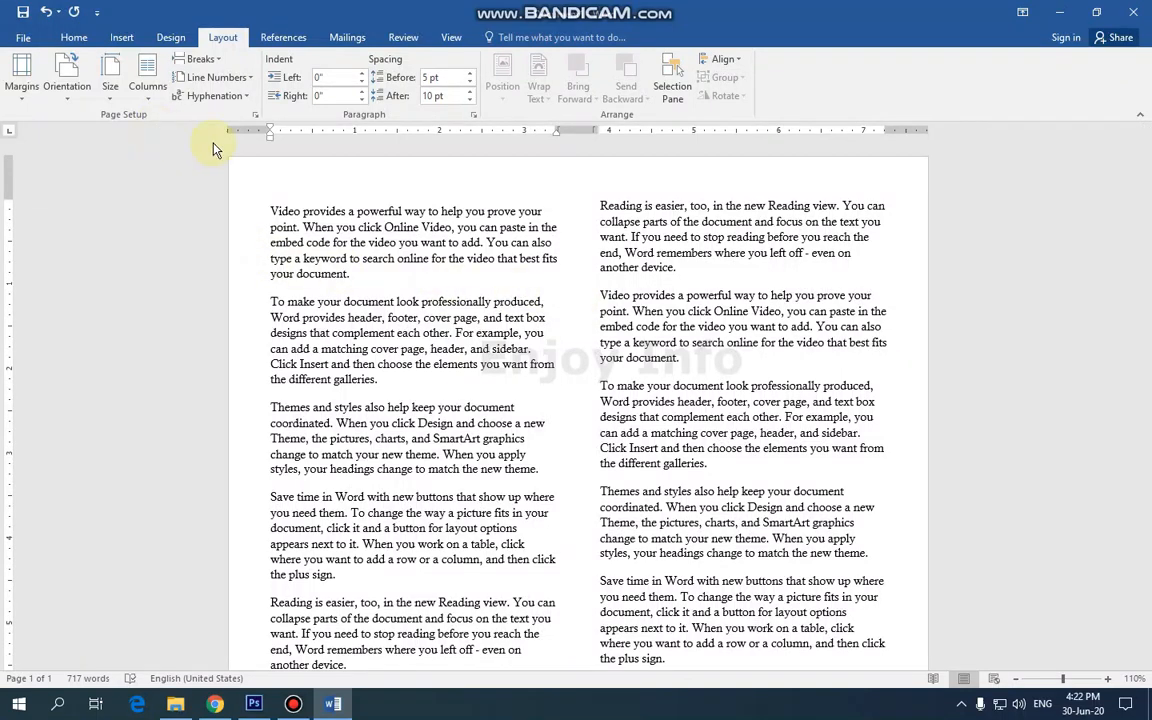
- Rearrange the sample text into three columns and view the layout
{"action": "left_click", "coordinate": [148, 96]}
{"action": "left_click", "coordinate": [160, 195]}
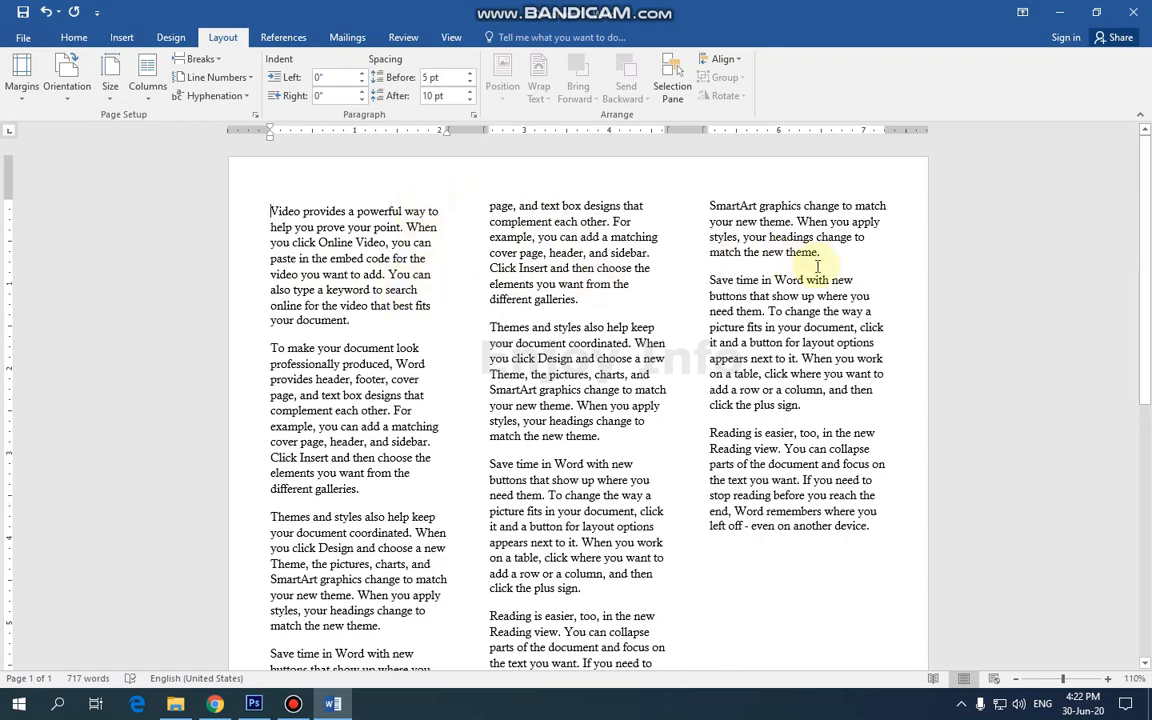
{"action": "scroll", "coordinate": [505, 330], "scroll_direction": "down", "scroll_amount": 3}
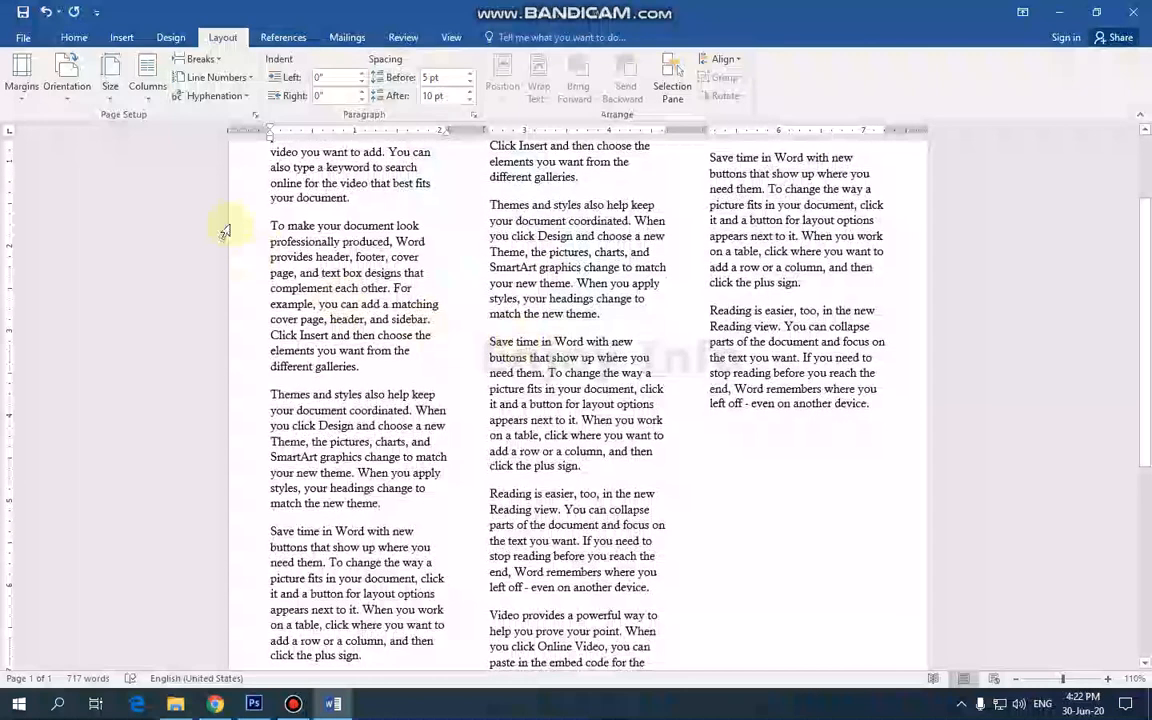
- Set a custom layout of five columns for the whole document and check it down the page
{"action": "left_click", "coordinate": [149, 100]}
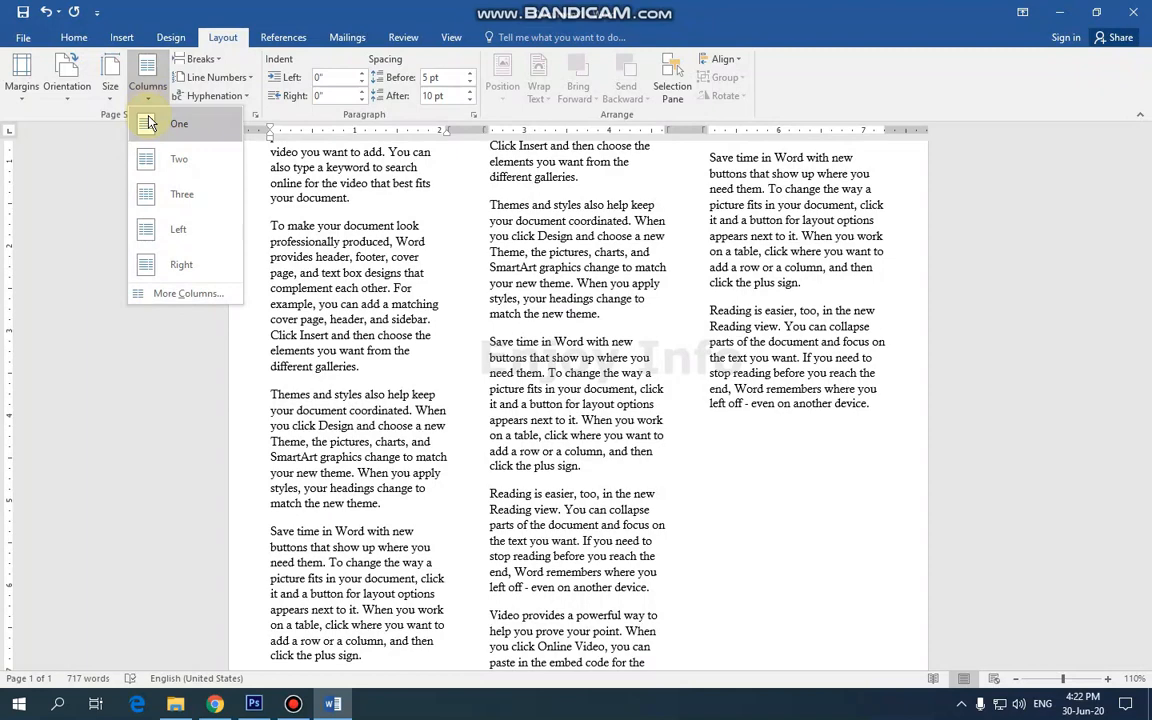
{"action": "left_click", "coordinate": [175, 294]}
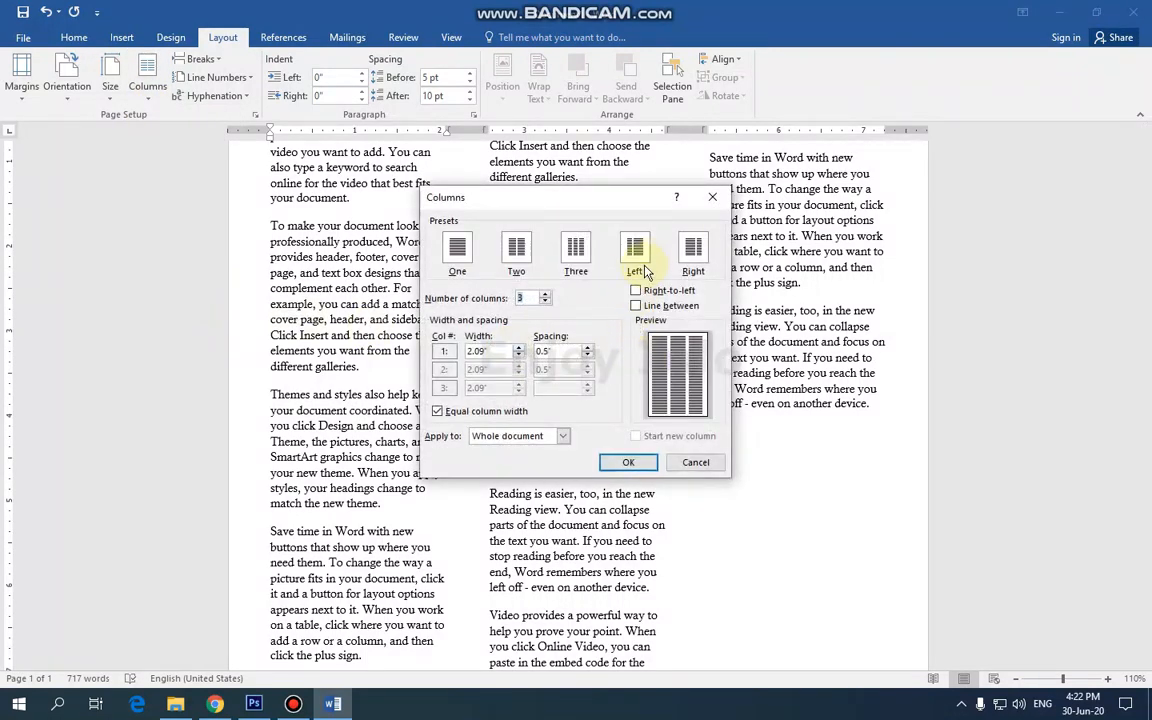
{"action": "left_click", "coordinate": [545, 295]}
{"action": "left_click", "coordinate": [545, 295]}
{"action": "left_click", "coordinate": [628, 462]}
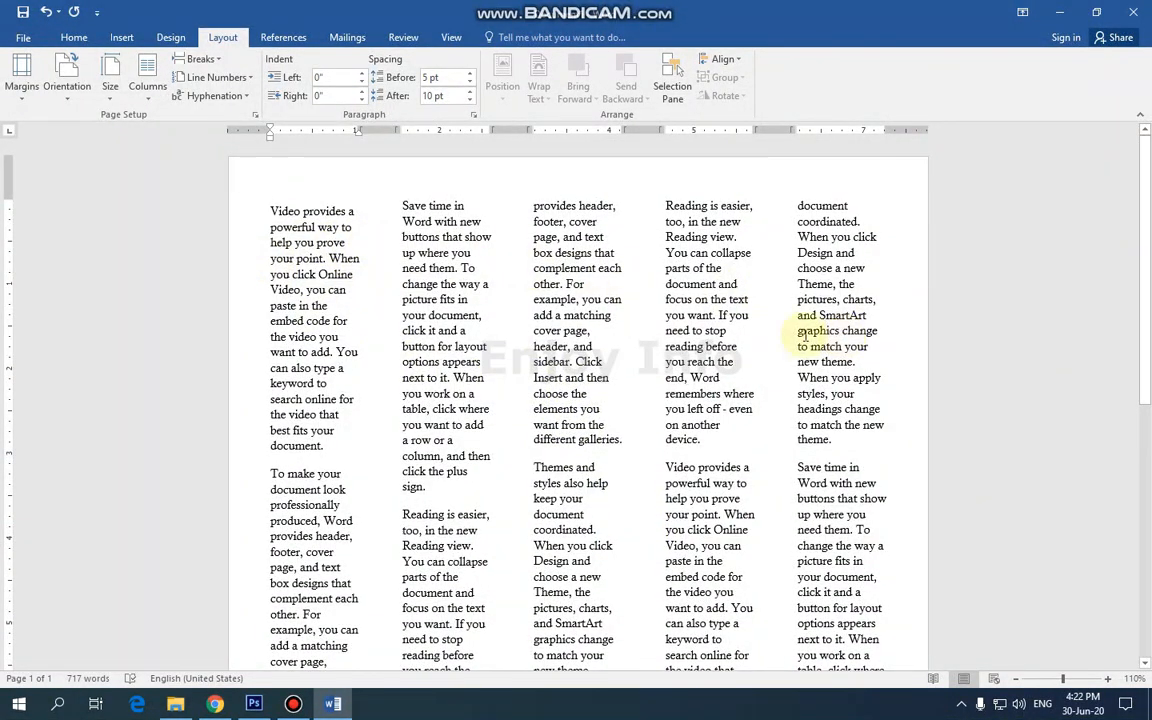
{"action": "scroll", "coordinate": [805, 336], "scroll_direction": "down", "scroll_amount": 10}
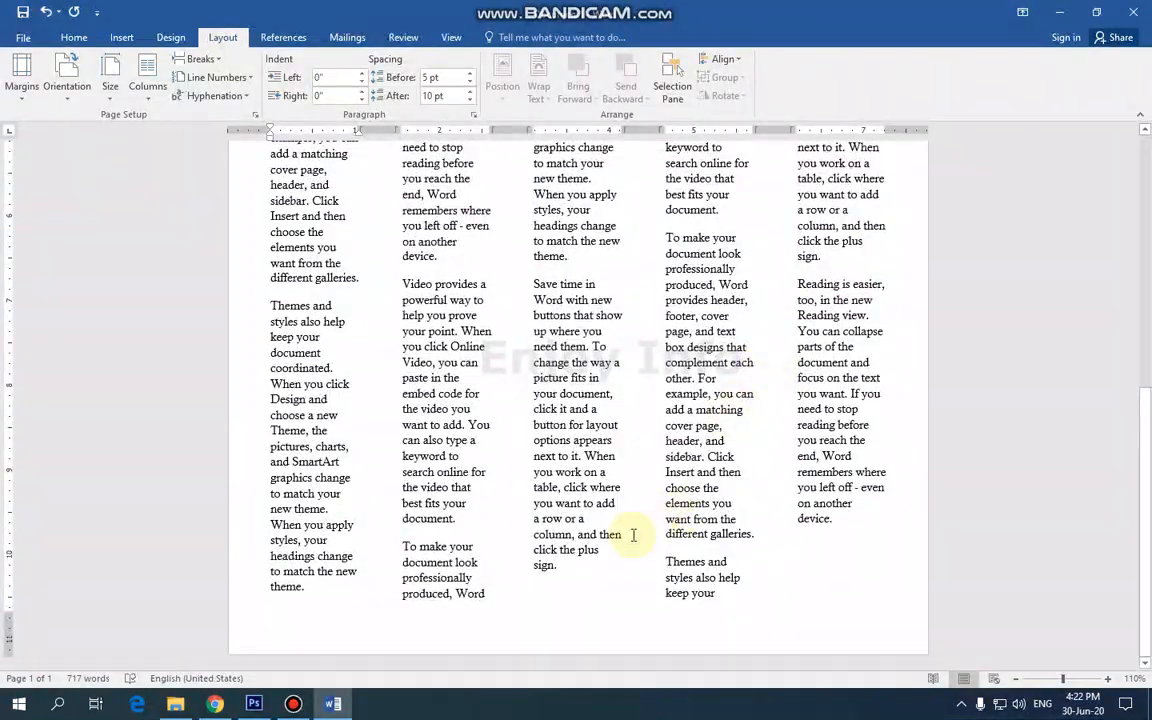
{"action": "scroll", "coordinate": [633, 535], "scroll_direction": "up", "scroll_amount": 10}
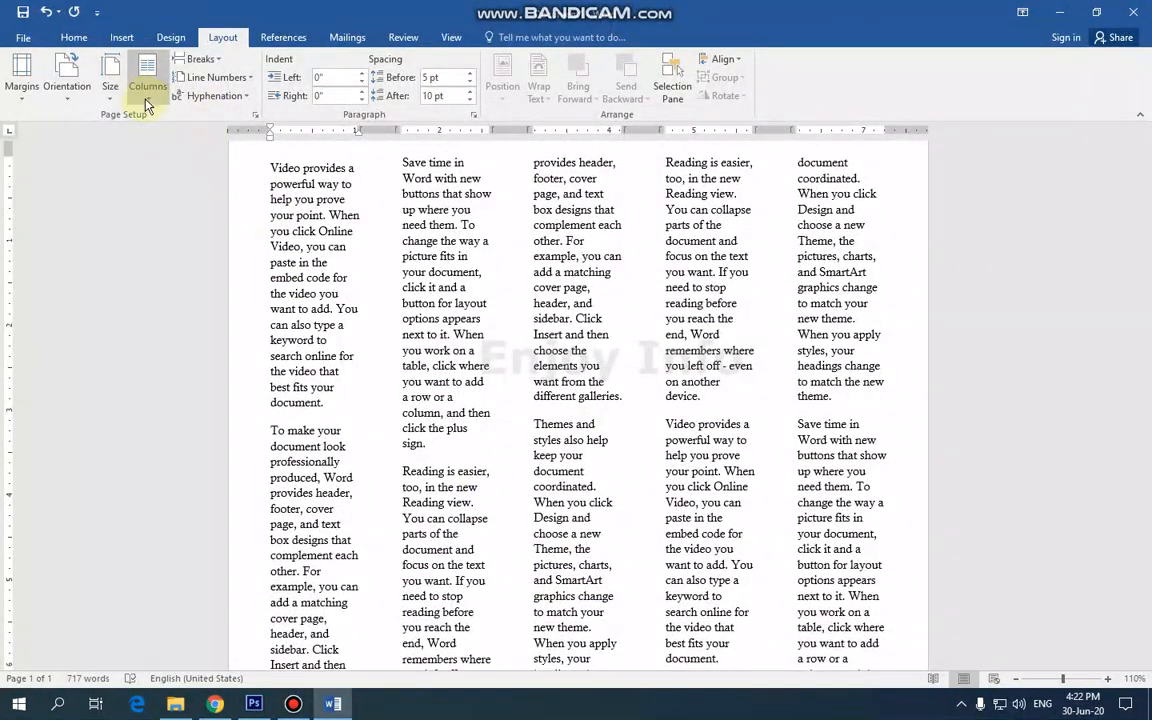
- Return the sample text to a single column
{"action": "left_click", "coordinate": [146, 100]}
{"action": "left_click", "coordinate": [170, 135]}
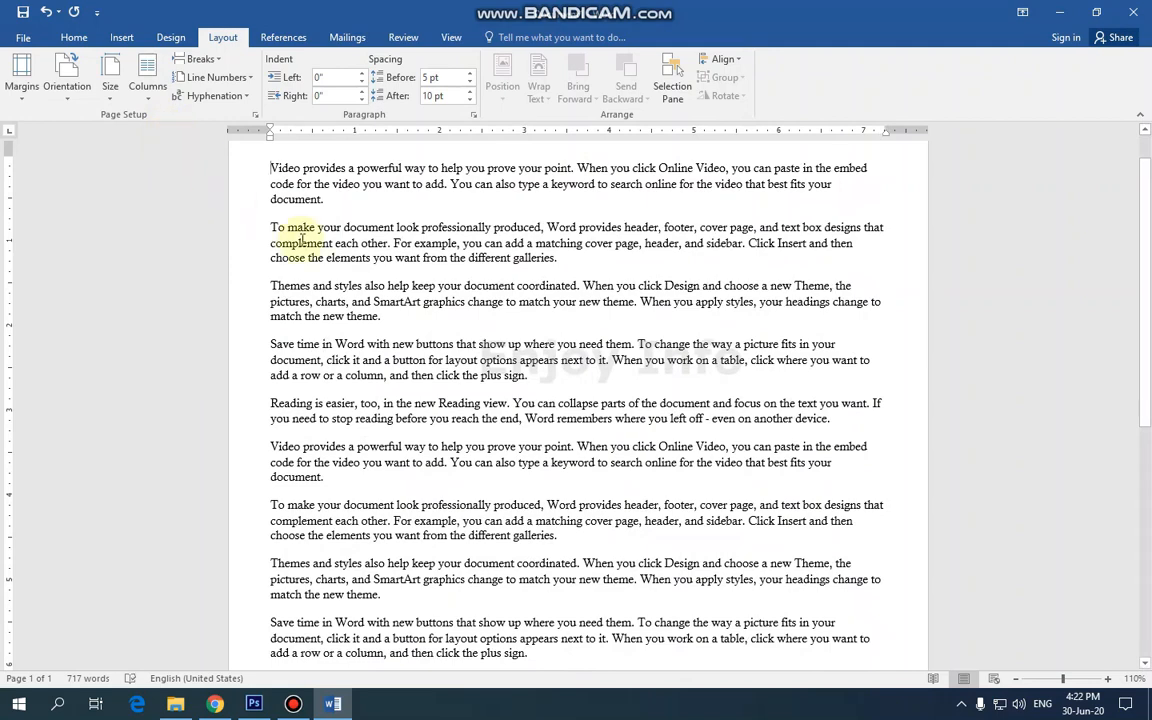
{"action": "scroll", "coordinate": [334, 221], "scroll_direction": "up", "scroll_amount": 1}
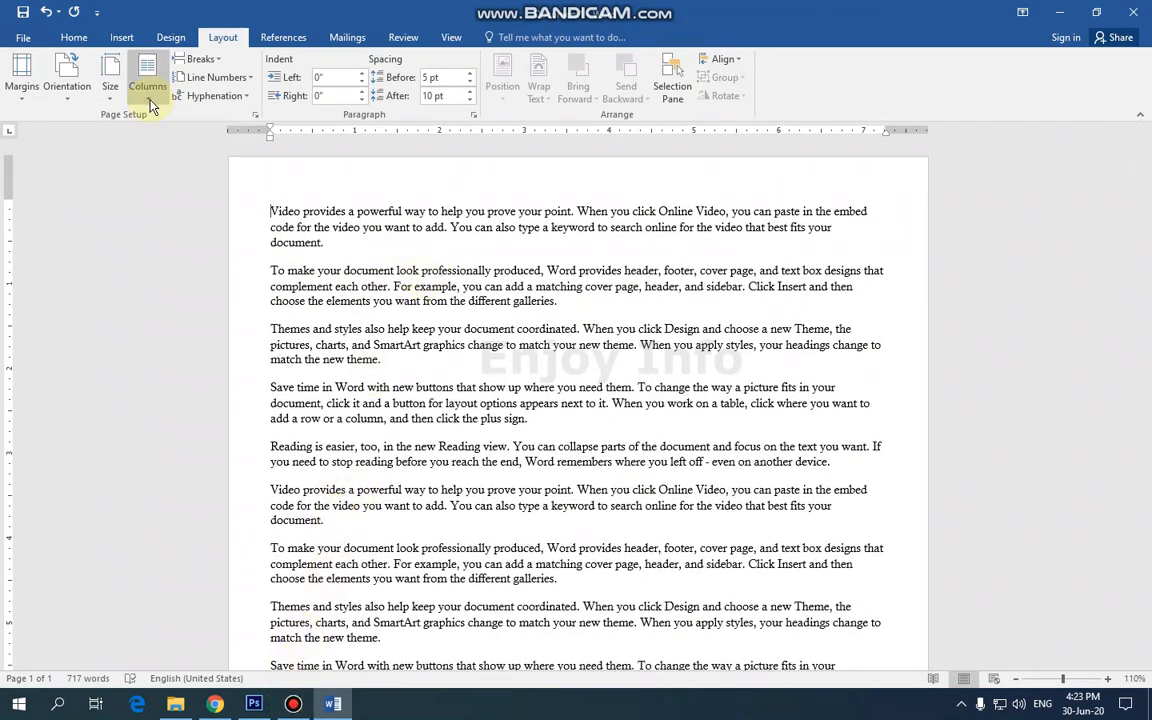
- Insert a page break before the first paragraph, then remove it again
{"action": "left_click", "coordinate": [218, 64]}
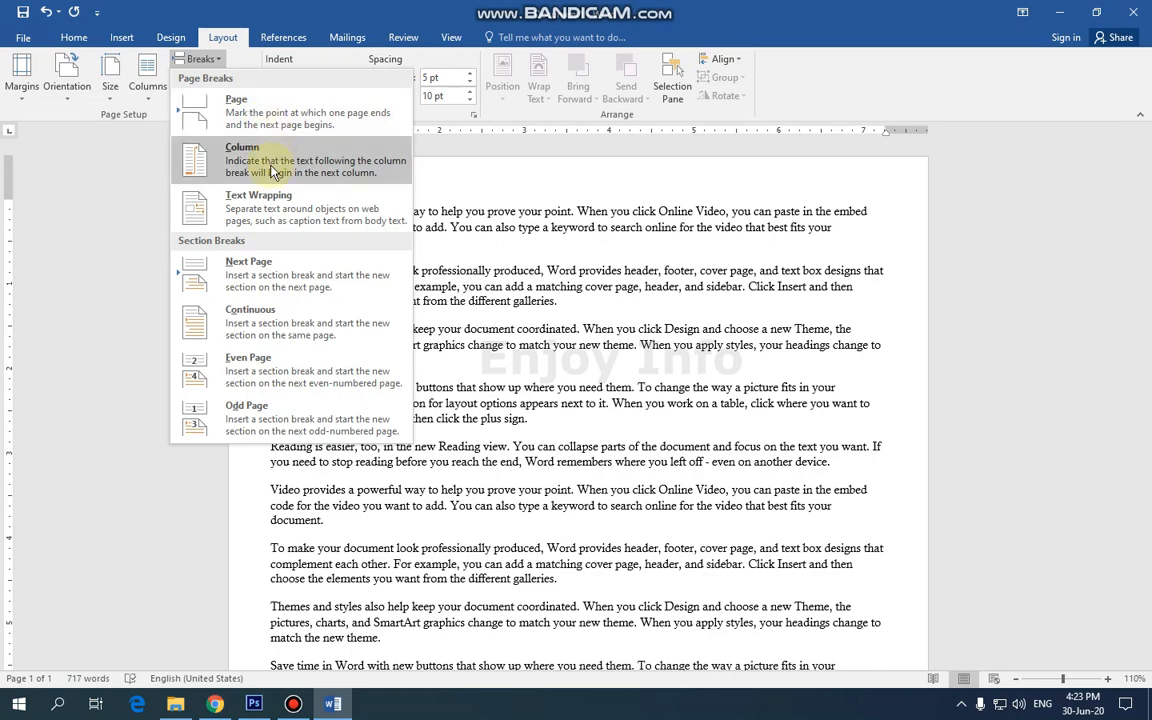
{"action": "left_click", "coordinate": [268, 112]}
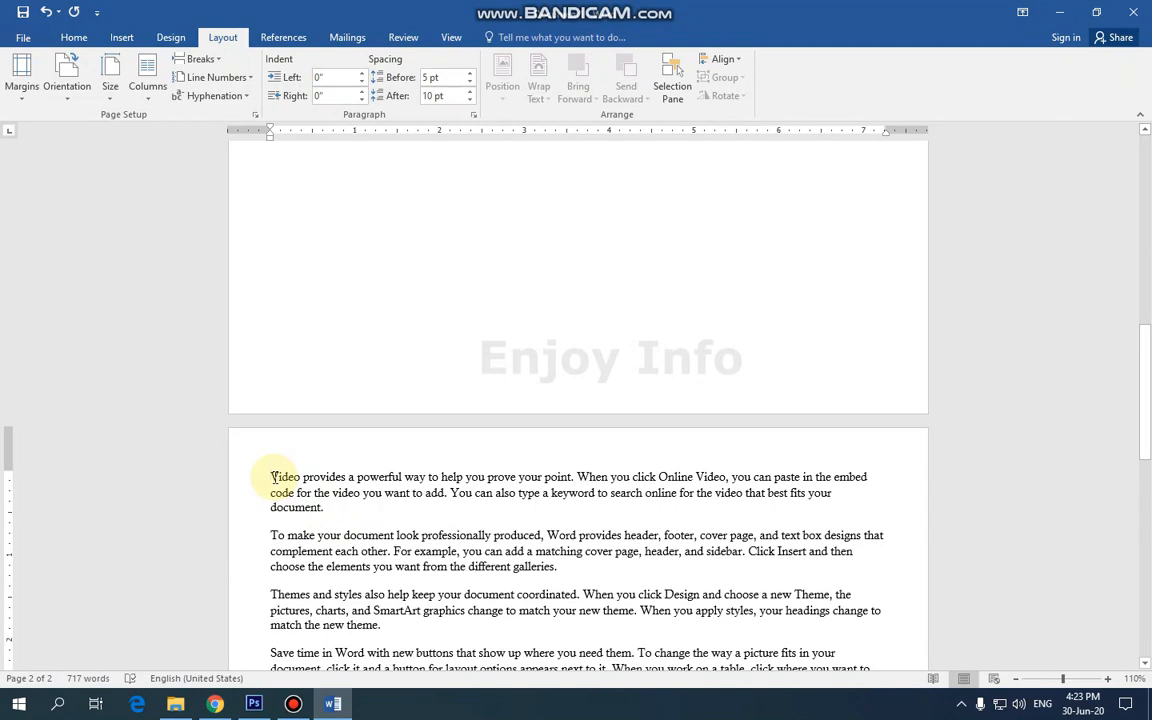
{"action": "scroll", "coordinate": [275, 470], "scroll_direction": "up", "scroll_amount": 5}
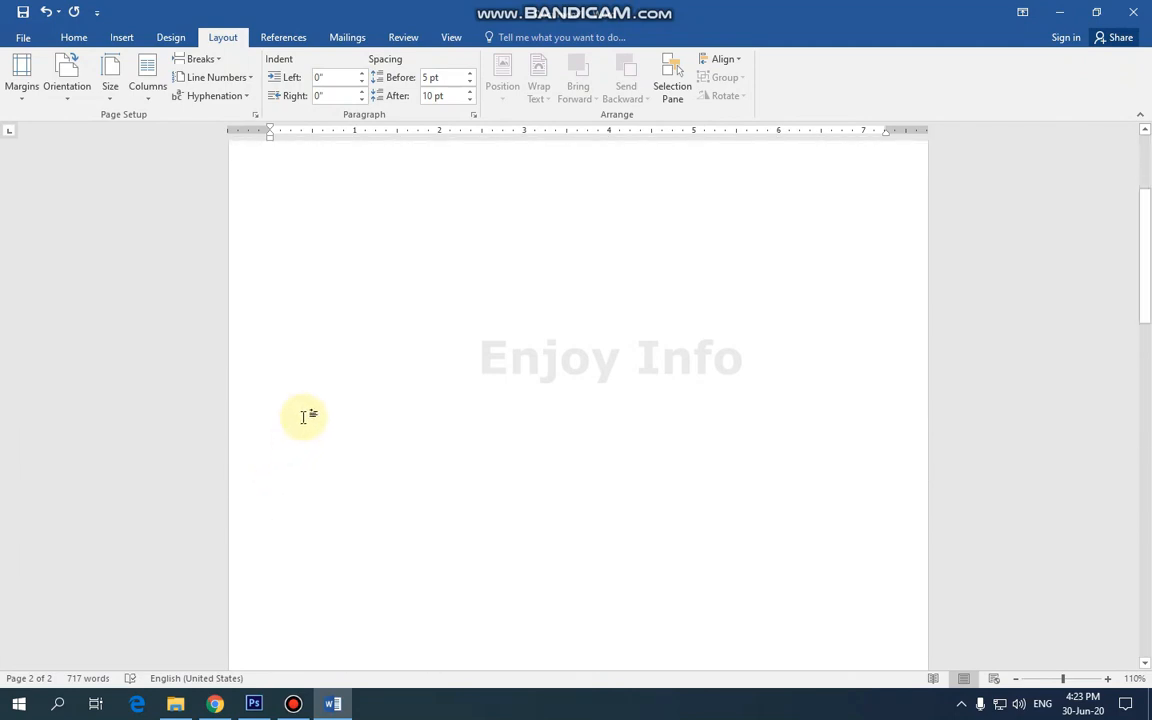
{"action": "key", "text": "BackSpace"}
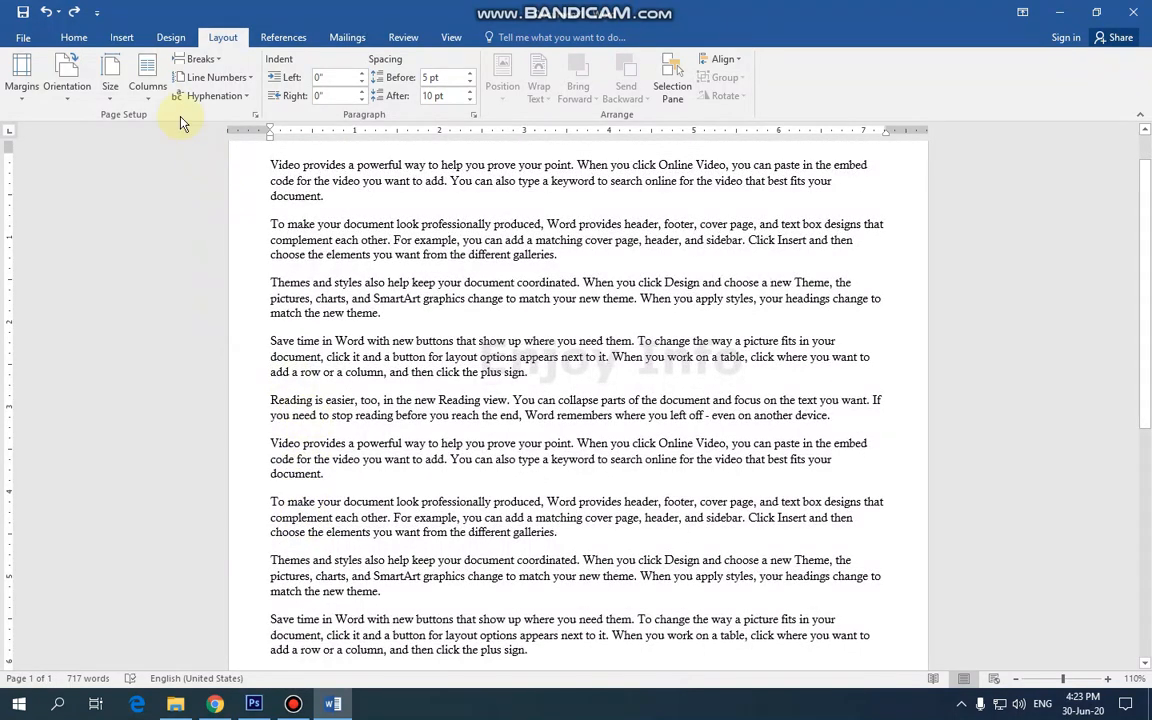
- Set the sample text in three columns and insert a column break before the first paragraph
{"action": "left_click", "coordinate": [147, 86]}
{"action": "left_click", "coordinate": [180, 190]}
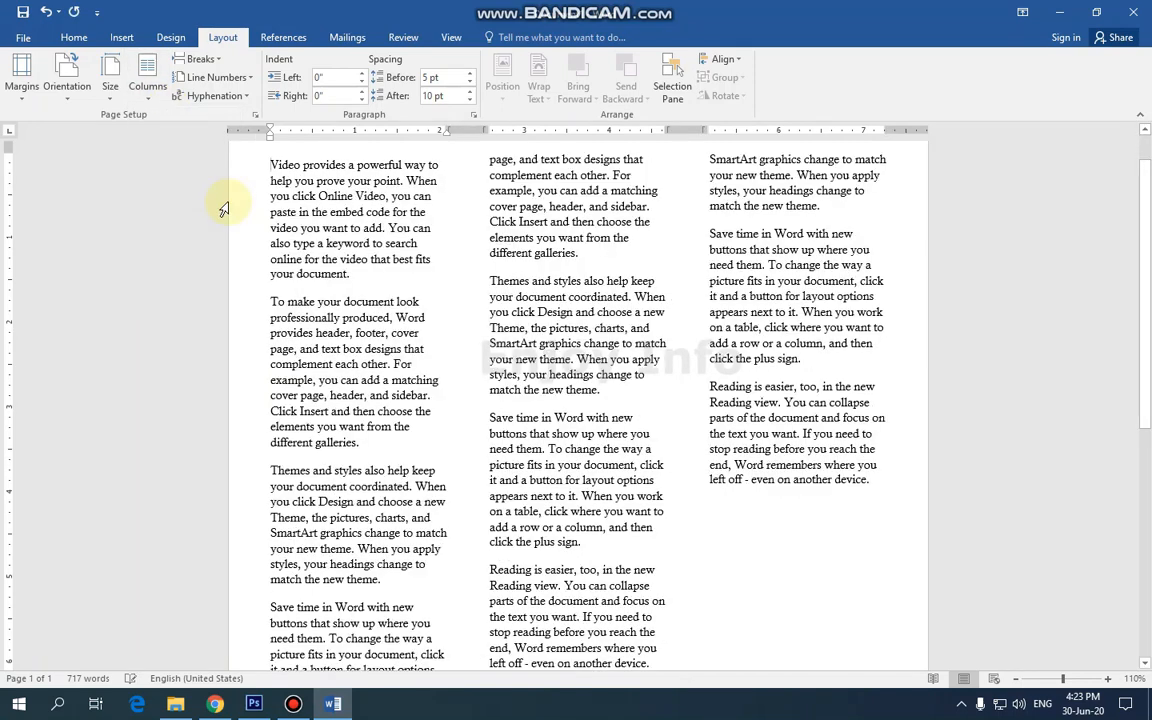
{"action": "left_click", "coordinate": [210, 77]}
{"action": "left_click", "coordinate": [198, 59]}
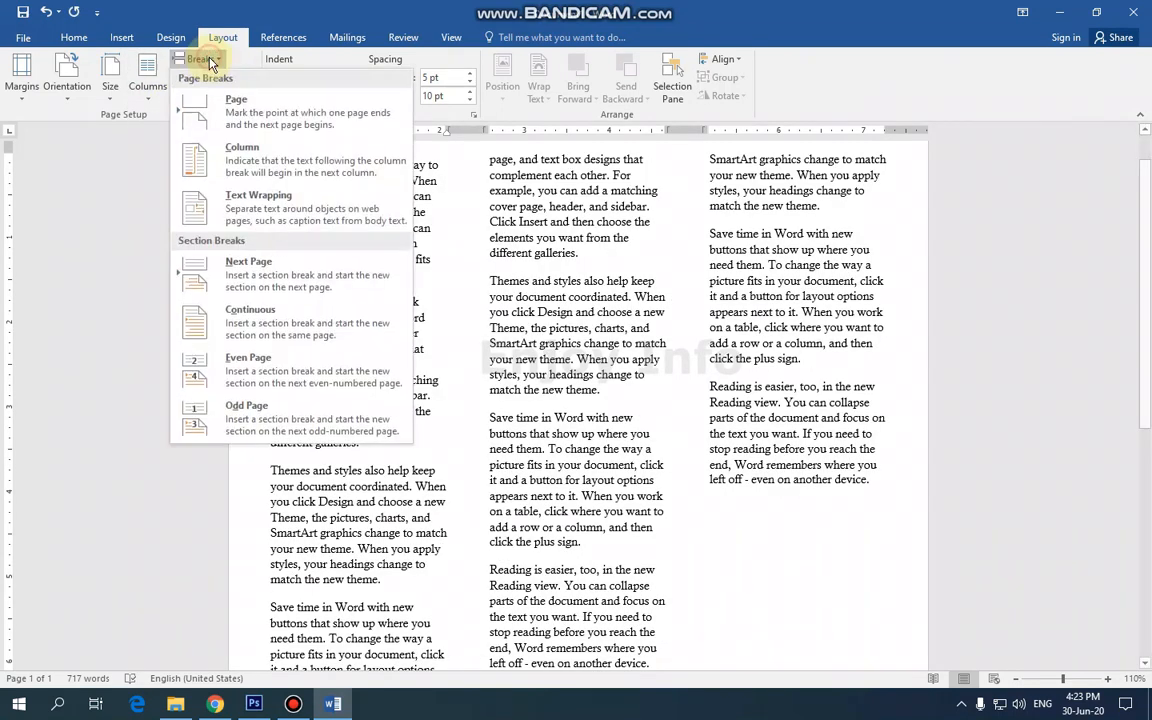
{"action": "left_click", "coordinate": [232, 150]}
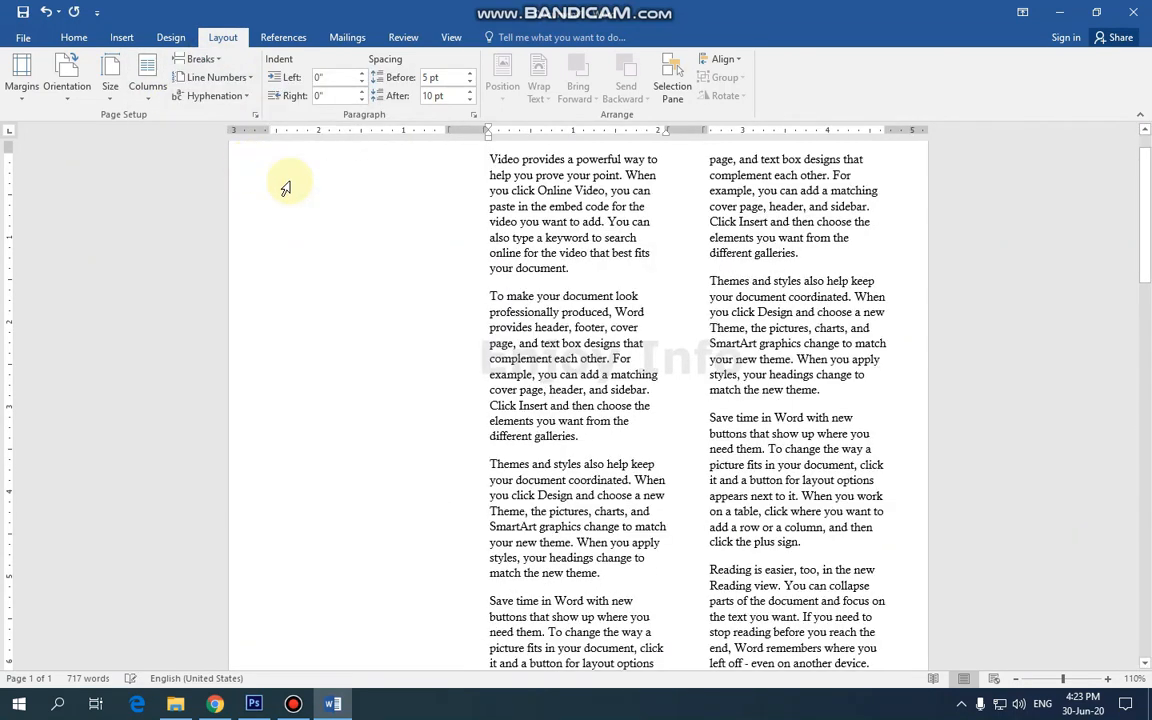
{"action": "scroll", "coordinate": [432, 298], "scroll_direction": "down", "scroll_amount": 10}
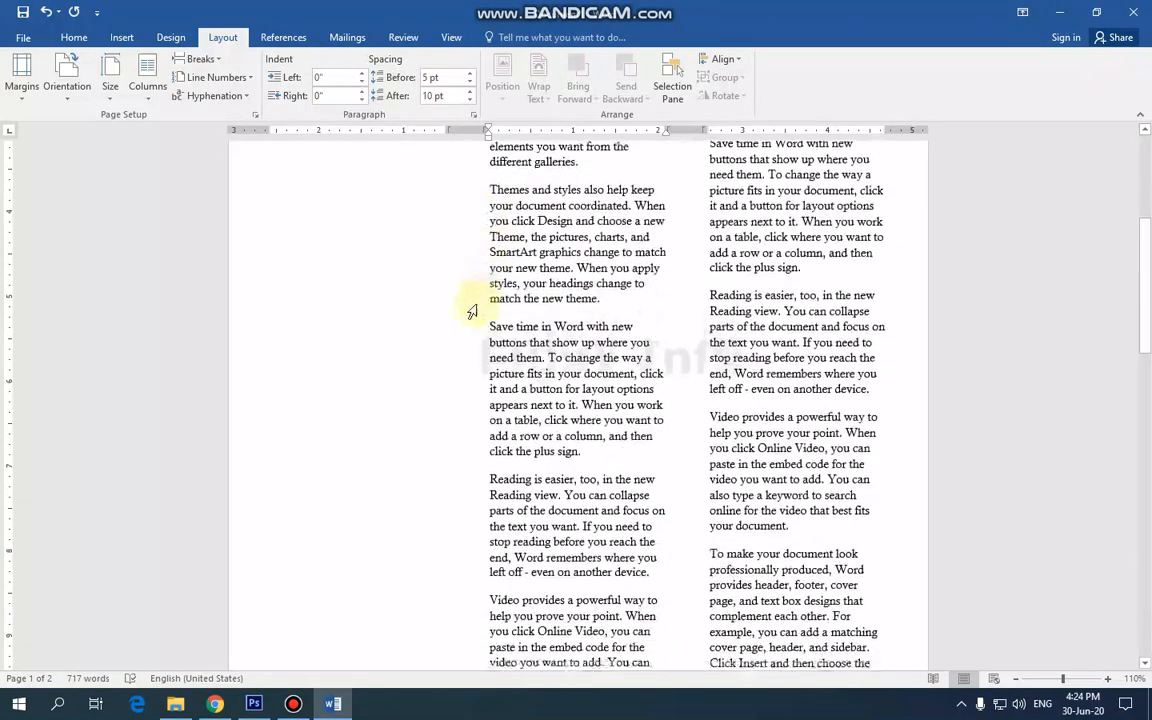
{"action": "scroll", "coordinate": [420, 360], "scroll_direction": "down", "scroll_amount": 4}
{"action": "scroll", "coordinate": [393, 360], "scroll_direction": "up", "scroll_amount": 18}
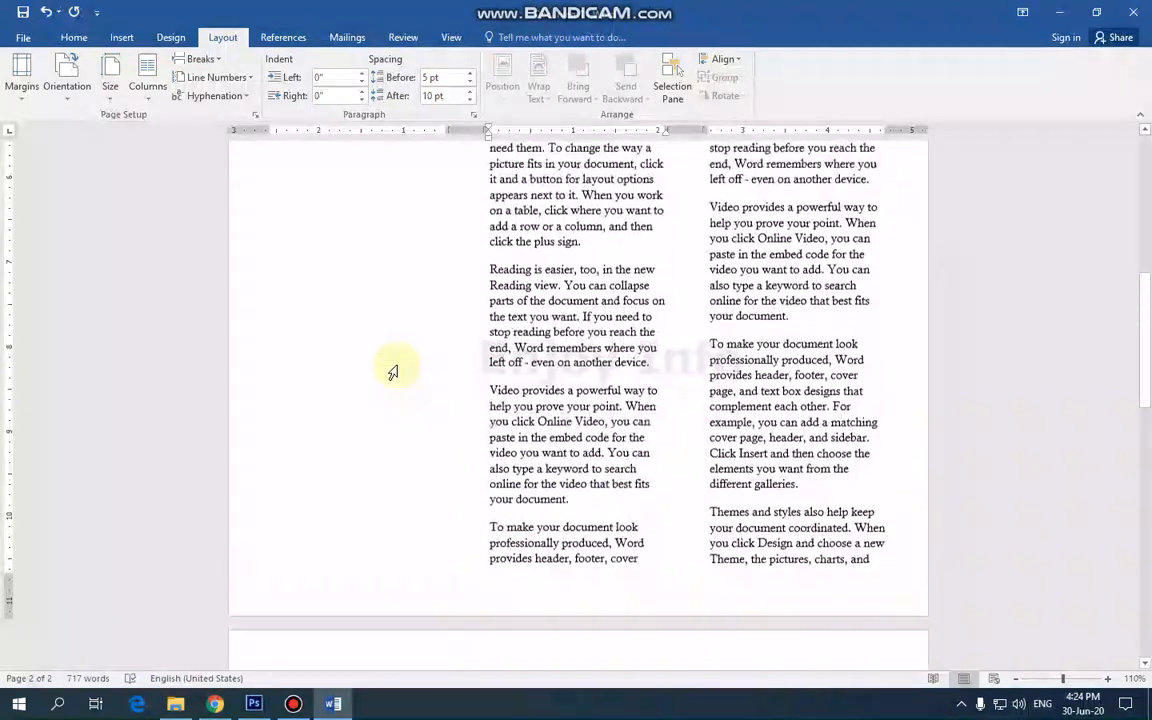
{"action": "scroll", "coordinate": [393, 354], "scroll_direction": "up", "scroll_amount": 1}
- Insert a text wrapping break before the first paragraph
{"action": "left_click", "coordinate": [200, 59]}
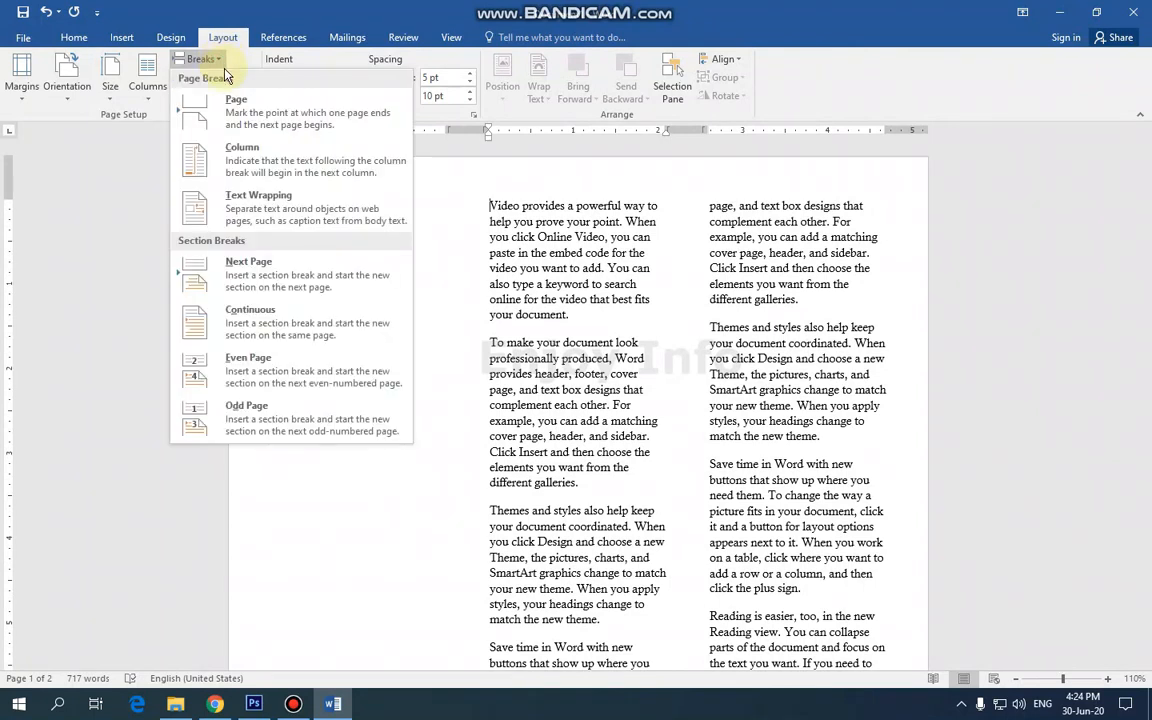
{"action": "left_click", "coordinate": [273, 220]}
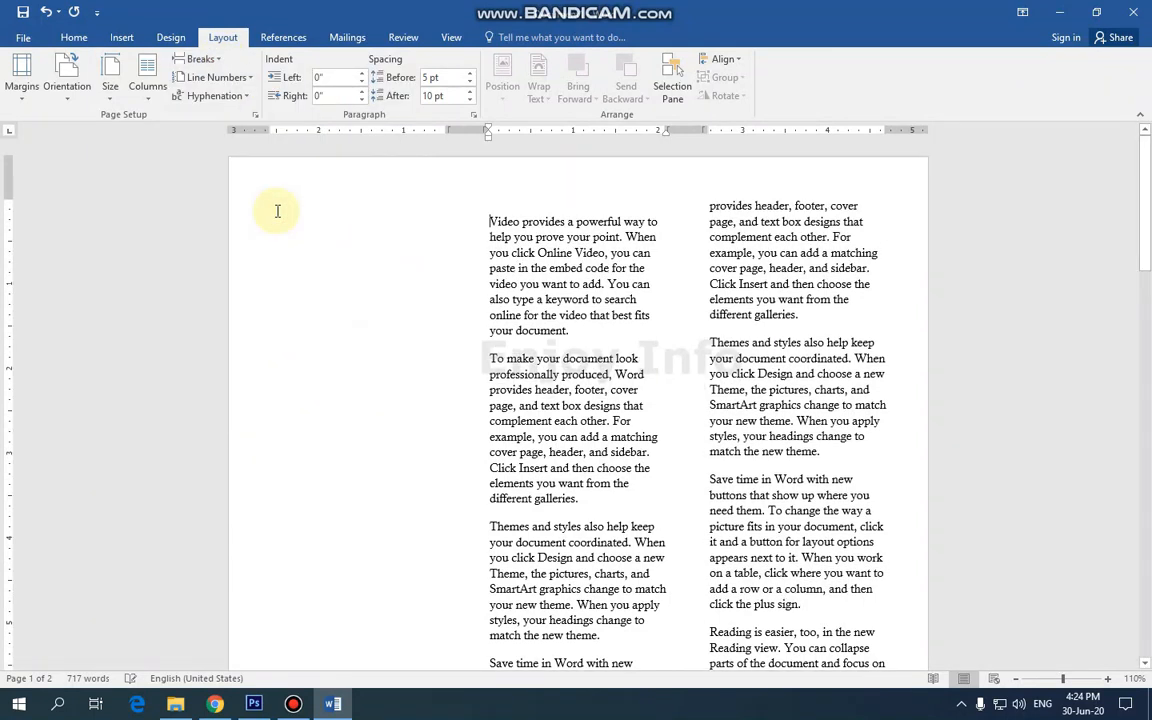
{"action": "left_click", "coordinate": [200, 59]}
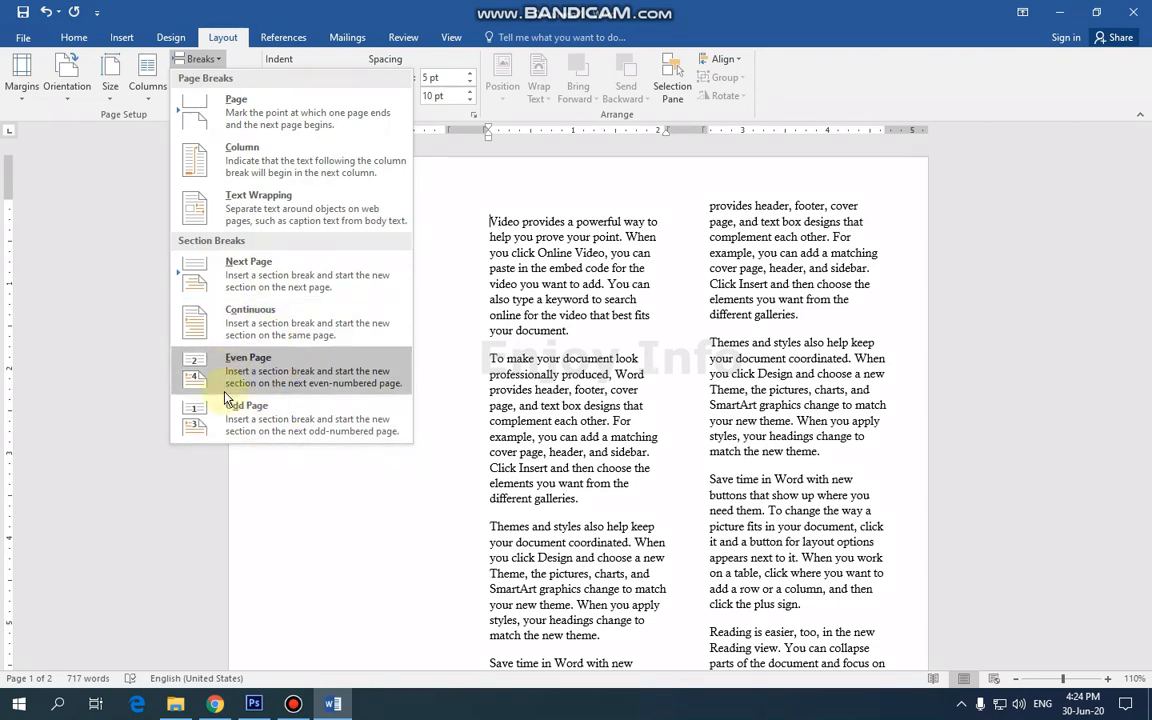
{"action": "left_click", "coordinate": [308, 485]}
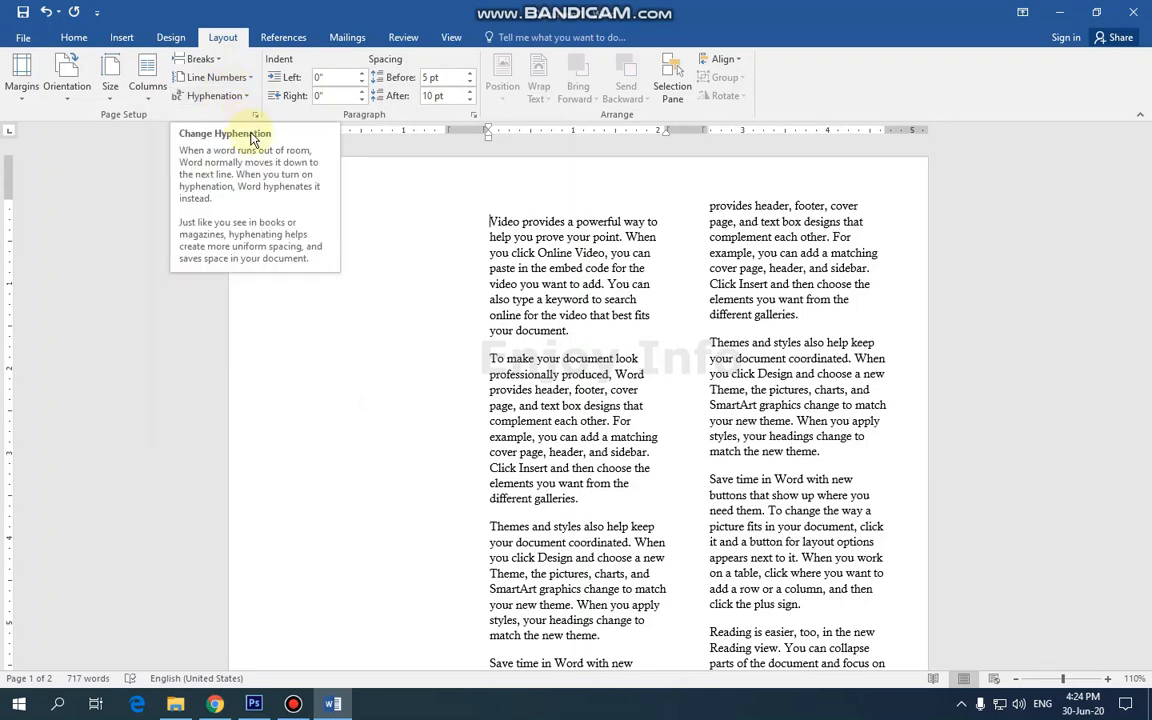
{"action": "left_click", "coordinate": [215, 96]}
{"action": "left_click", "coordinate": [200, 62]}
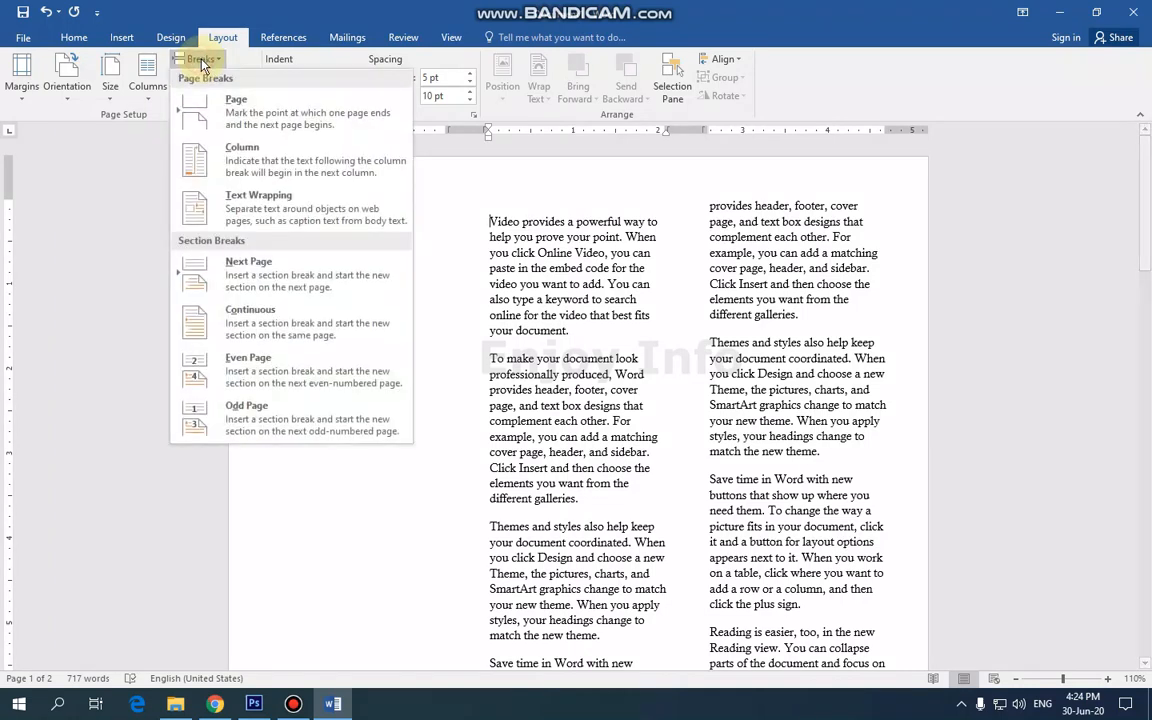
- Switch the document with the inserted breaks back to one column and check its pages
{"action": "left_click", "coordinate": [132, 88]}
{"action": "left_click", "coordinate": [162, 122]}
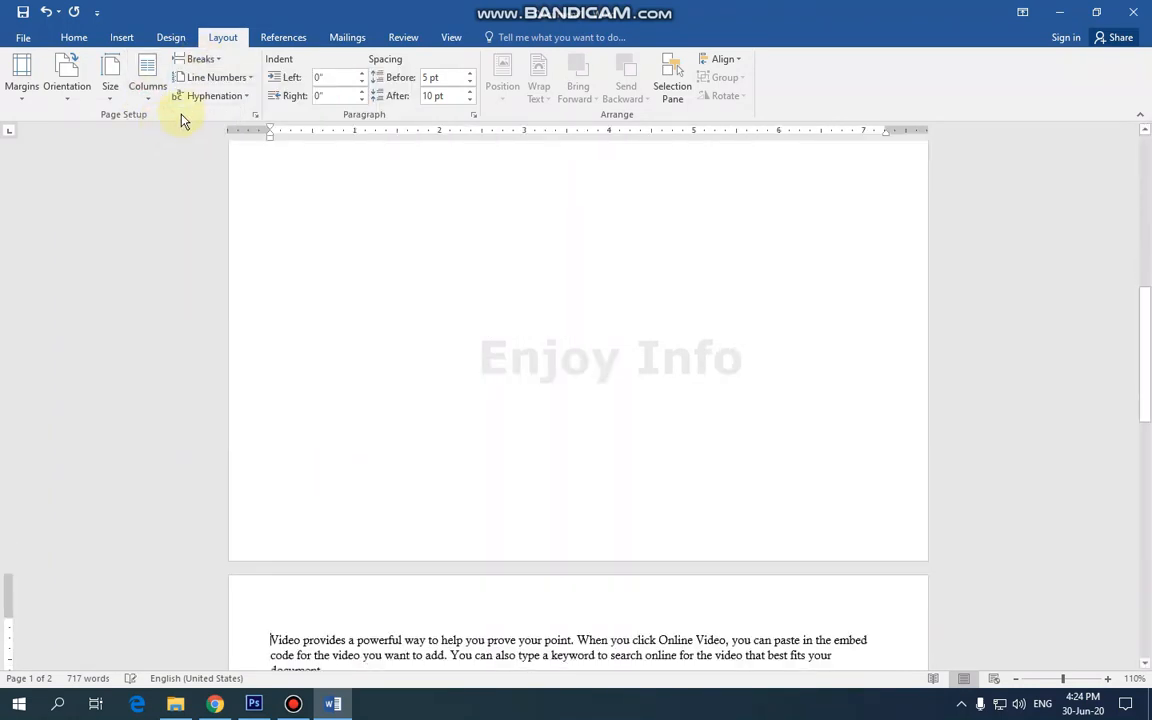
{"action": "scroll", "coordinate": [363, 360], "scroll_direction": "down", "scroll_amount": 9}
{"action": "scroll", "coordinate": [362, 358], "scroll_direction": "up", "scroll_amount": 3}
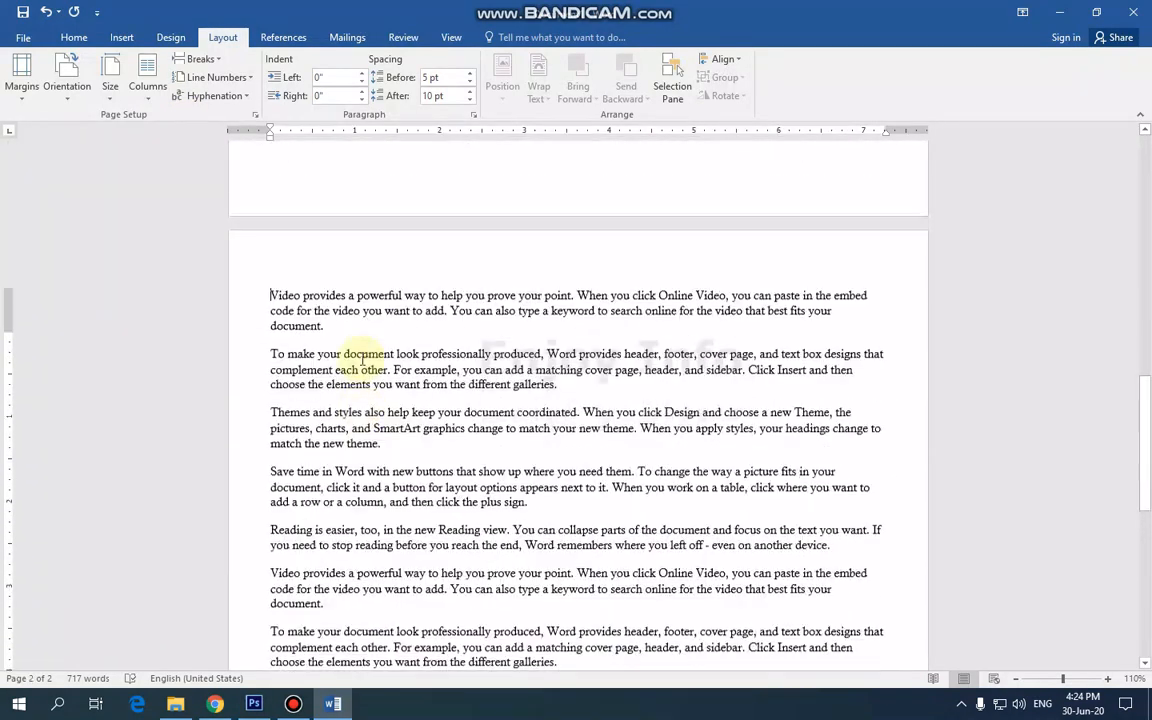
- Delete the break before the first paragraph that pushes the sample text onto a second page
{"action": "scroll", "coordinate": [363, 358], "scroll_direction": "up", "scroll_amount": 6}
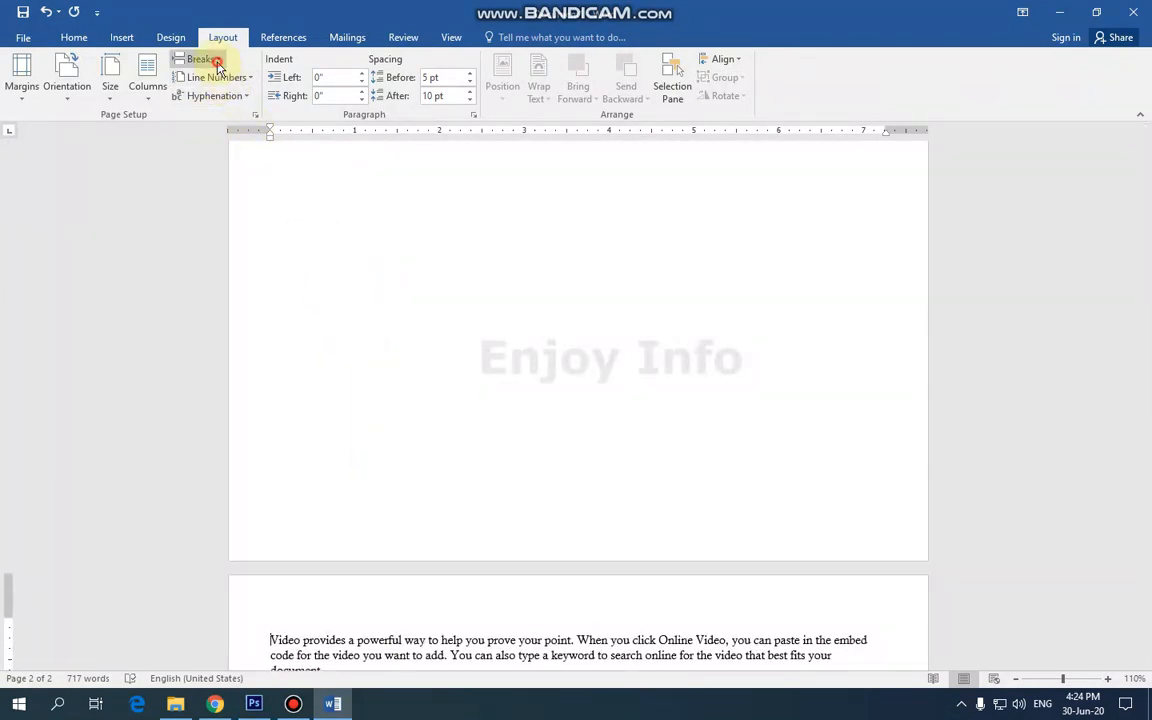
{"action": "left_click", "coordinate": [217, 65]}
{"action": "left_click", "coordinate": [360, 393]}
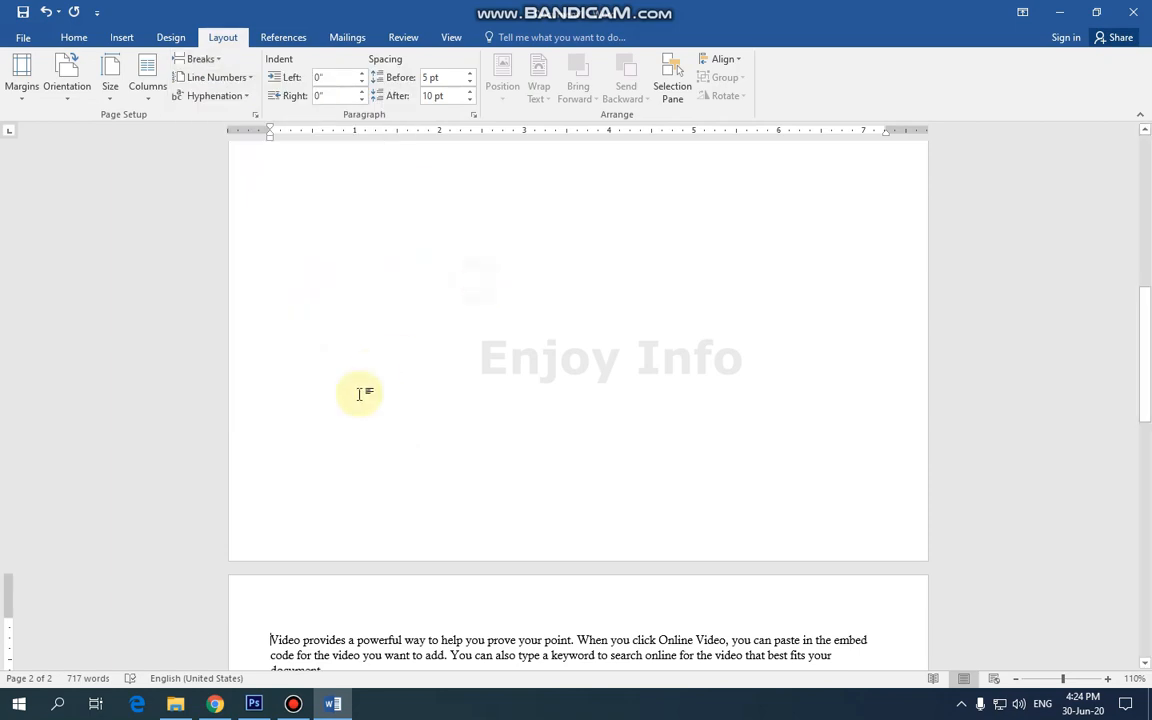
{"action": "scroll", "coordinate": [347, 398], "scroll_direction": "down", "scroll_amount": 8}
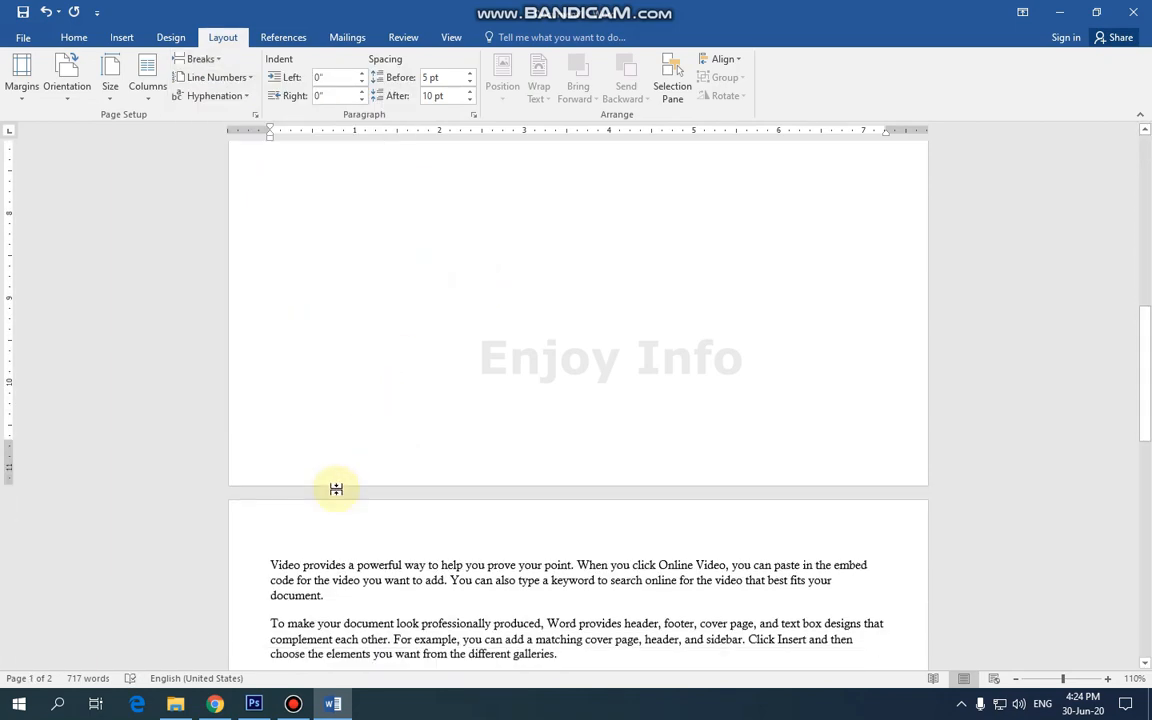
{"action": "left_click", "coordinate": [270, 550]}
{"action": "key", "text": "BackSpace"}
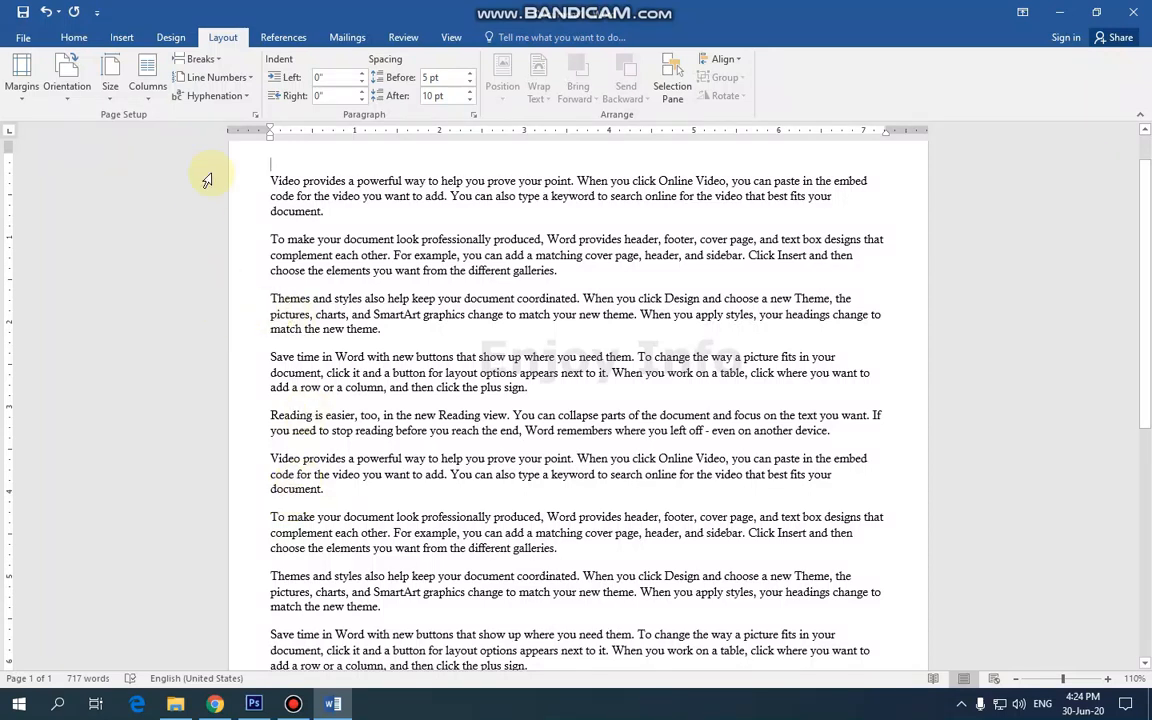
- Add continuous line numbers to the whole sample text
{"action": "left_click", "coordinate": [278, 183]}
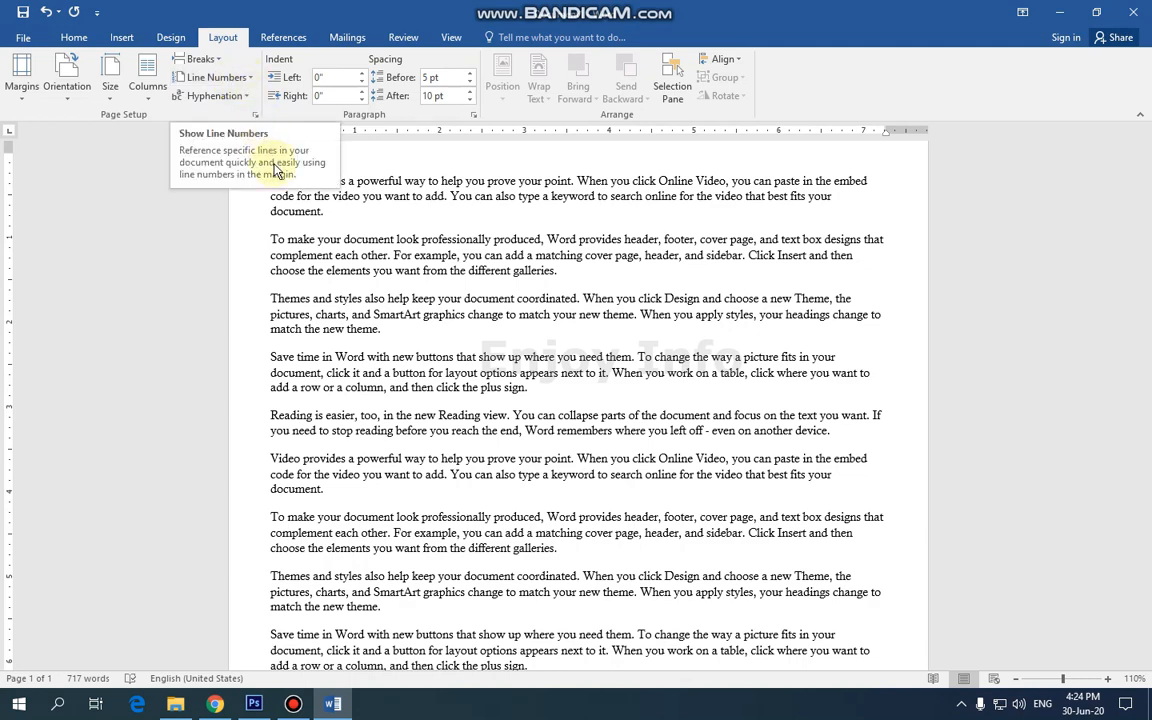
{"action": "key", "text": "ctrl+a"}
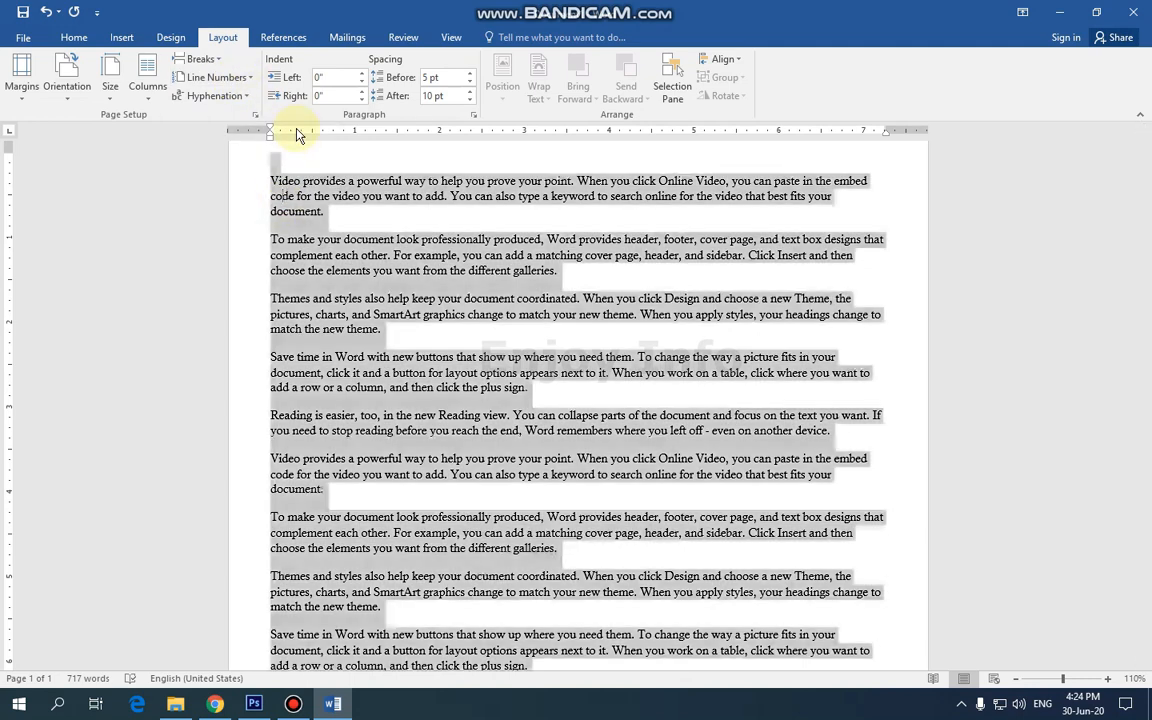
{"action": "left_click", "coordinate": [218, 78]}
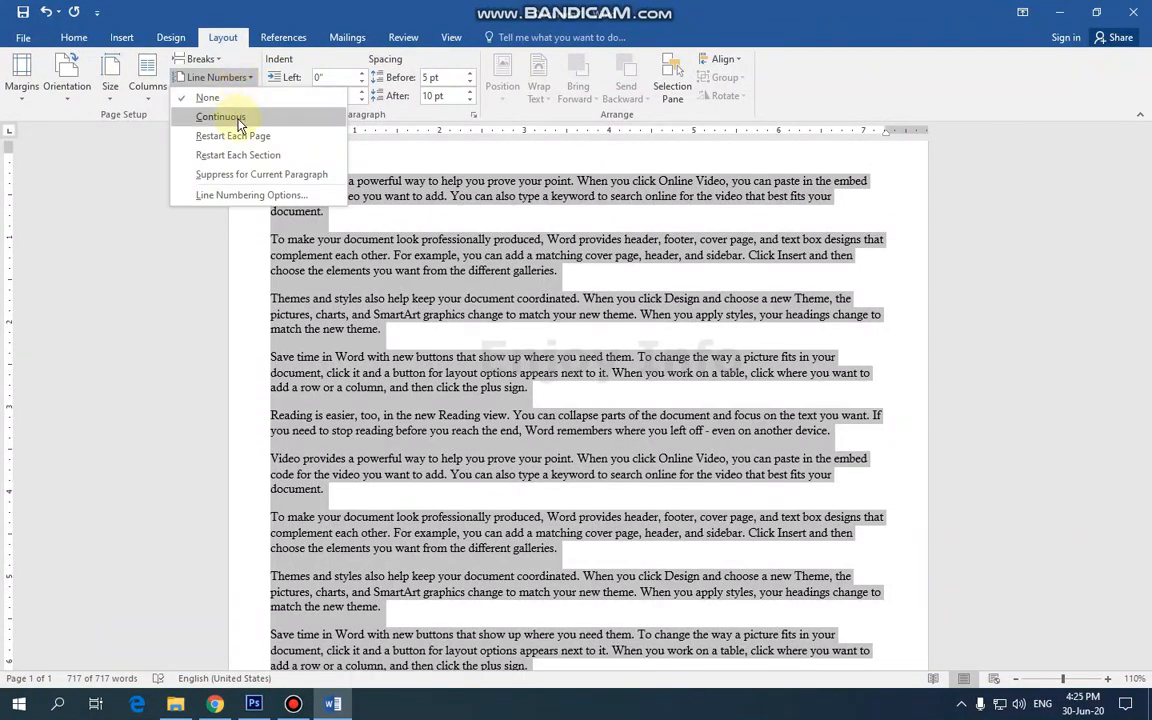
{"action": "left_click", "coordinate": [240, 121]}
{"action": "scroll", "coordinate": [300, 232], "scroll_direction": "up", "scroll_amount": 1}
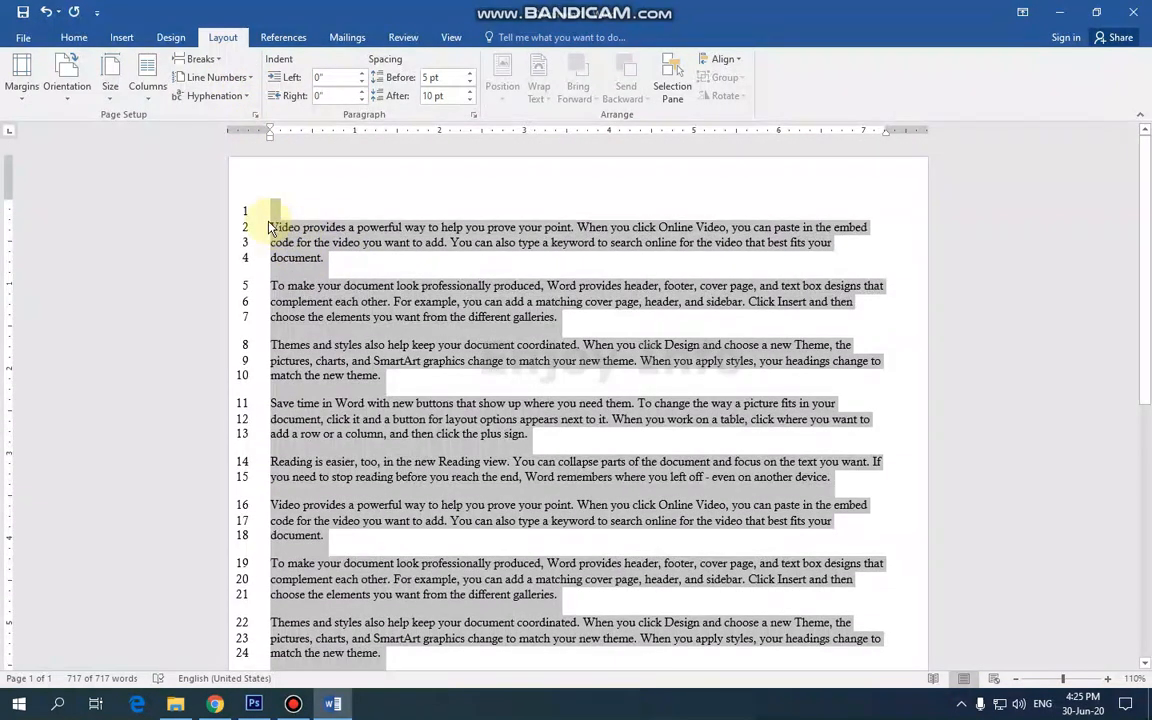
- Delete the empty line above the first paragraph and check the line numbers down to the end of the page
{"action": "left_click", "coordinate": [325, 232]}
{"action": "key", "text": "BackSpace"}
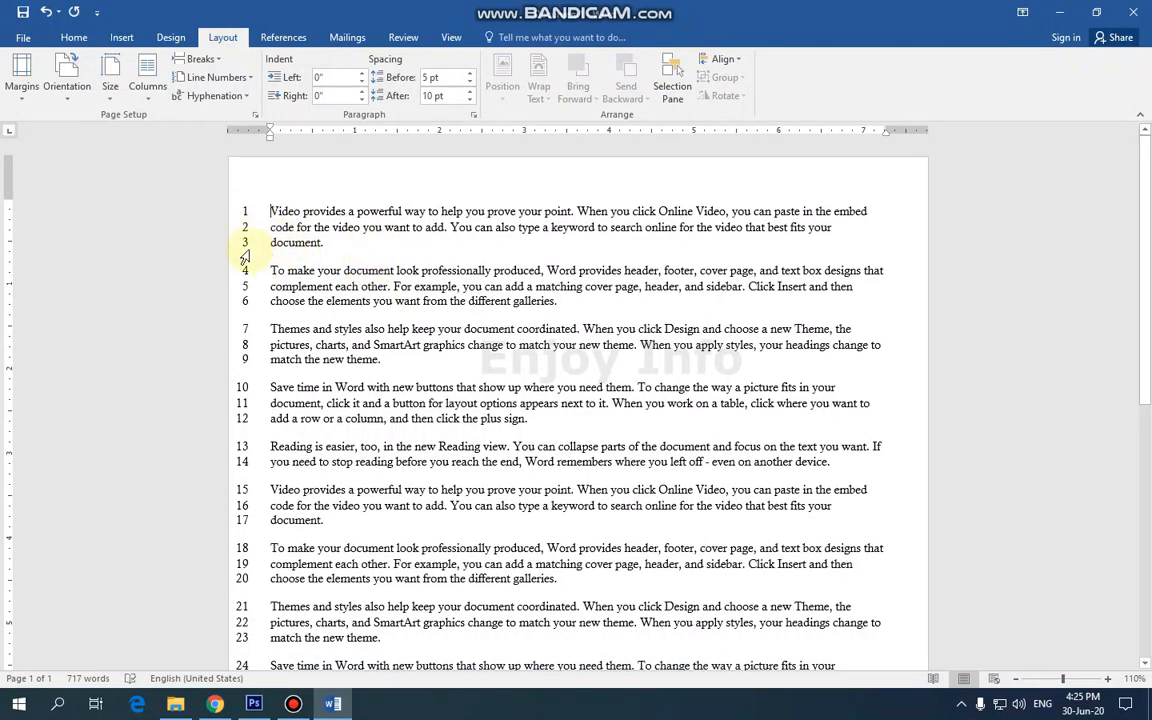
{"action": "scroll", "coordinate": [255, 228], "scroll_direction": "down", "scroll_amount": 8}
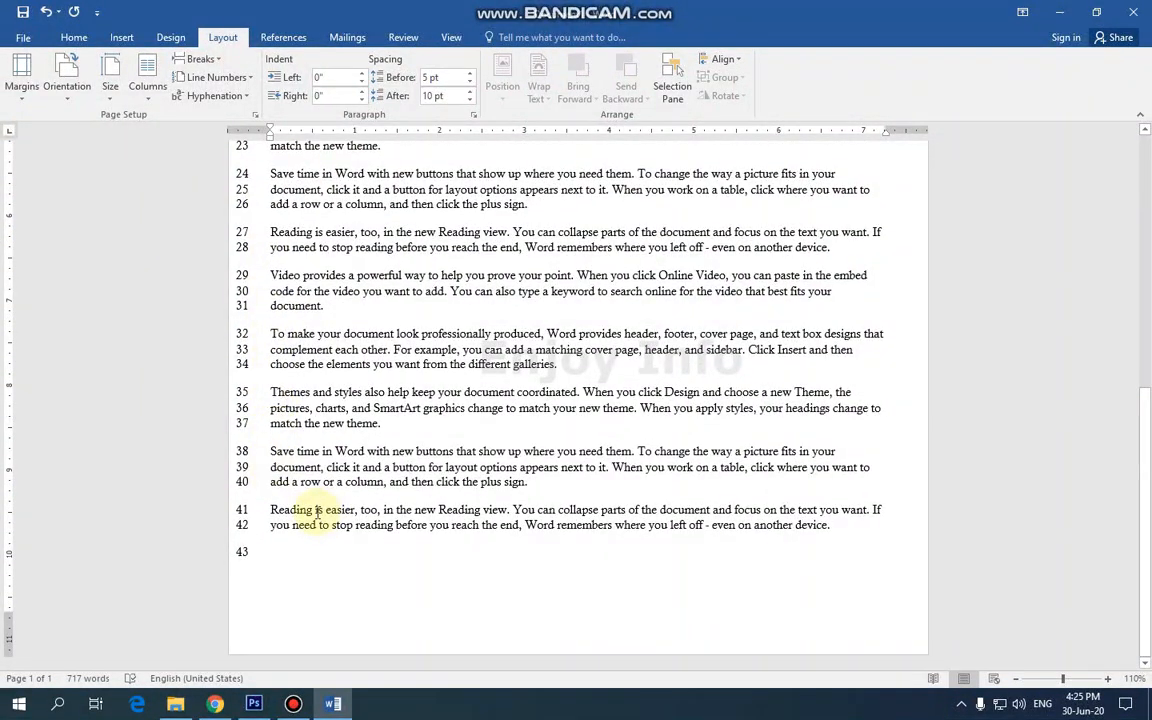
{"action": "scroll", "coordinate": [300, 495], "scroll_direction": "up", "scroll_amount": 8}
- Switch the whole document's line numbering to restart on each page through the line numbering options, and check the page
{"action": "left_click", "coordinate": [246, 78]}
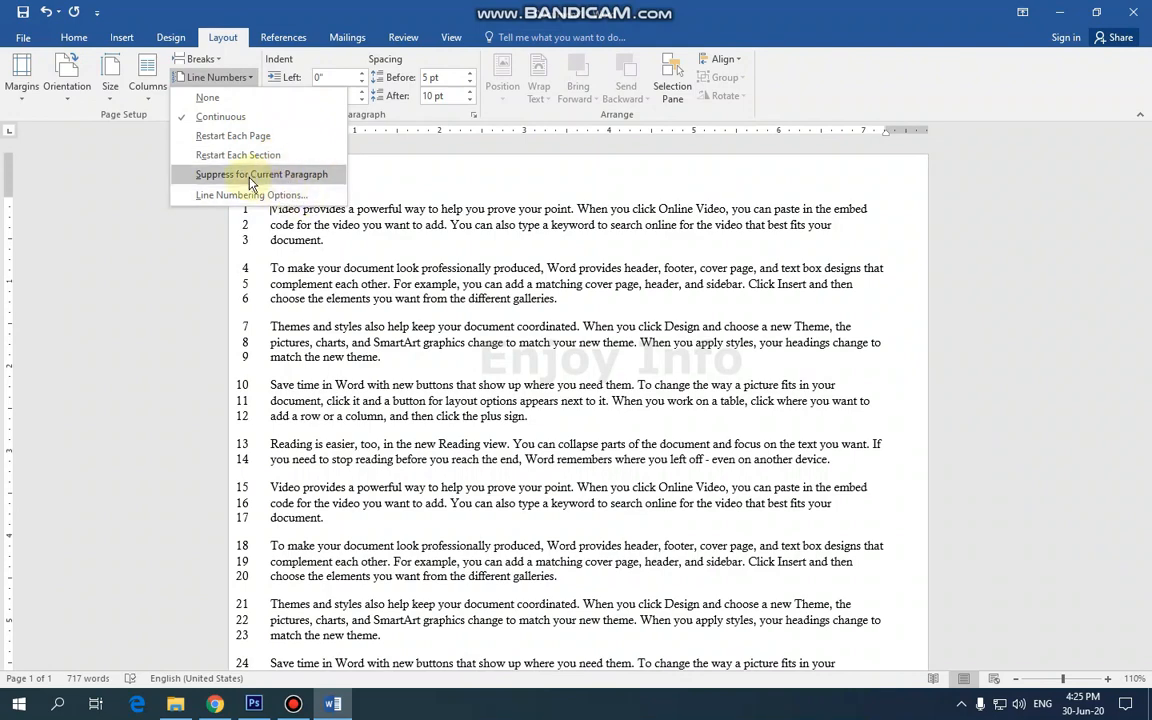
{"action": "left_click", "coordinate": [252, 195]}
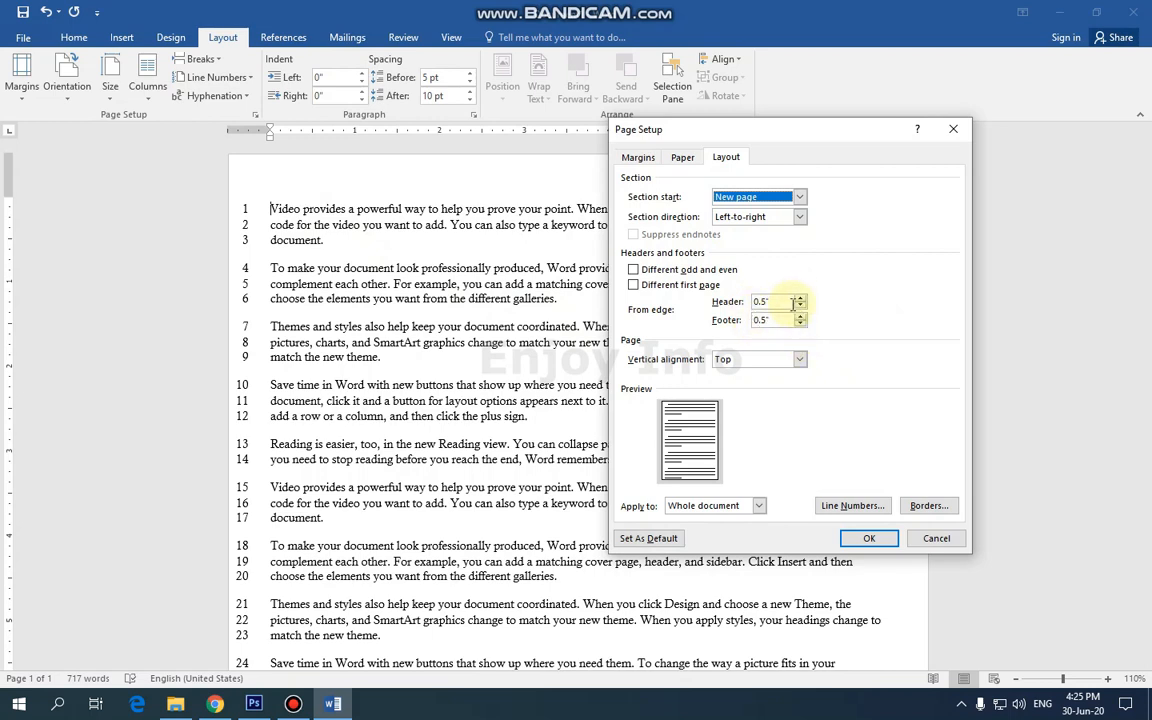
{"action": "left_click", "coordinate": [851, 505]}
{"action": "left_click", "coordinate": [560, 273]}
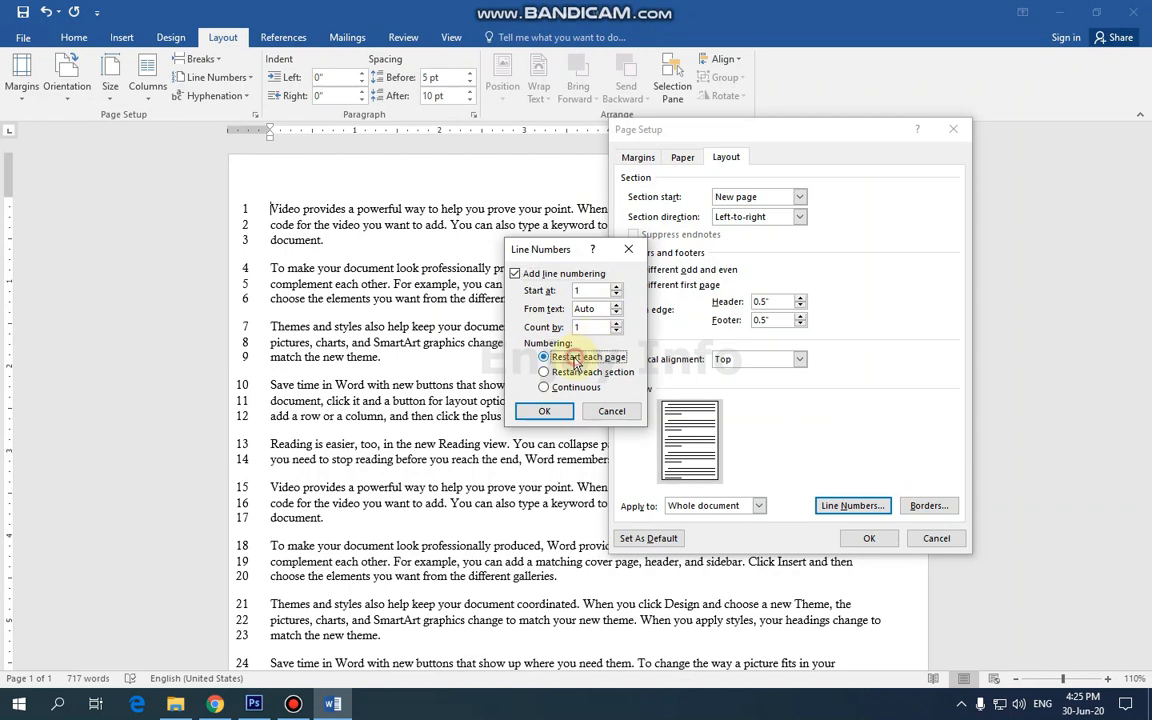
{"action": "left_click", "coordinate": [544, 357]}
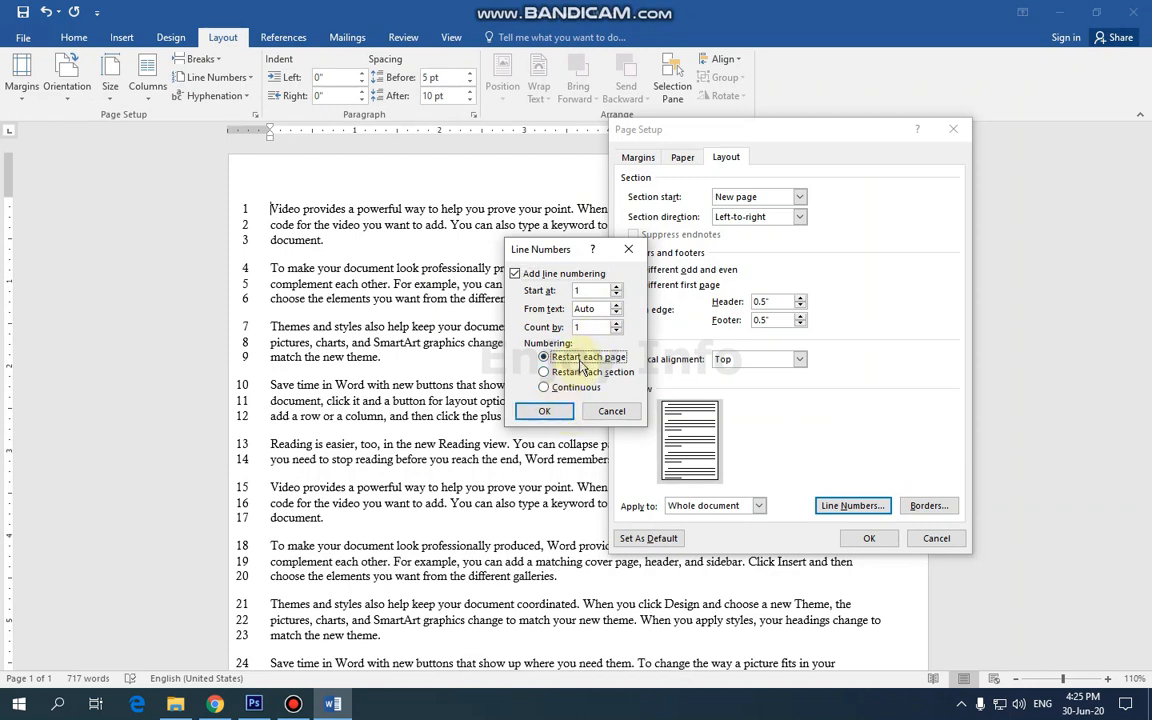
{"action": "left_click", "coordinate": [545, 411]}
{"action": "key", "text": "Return"}
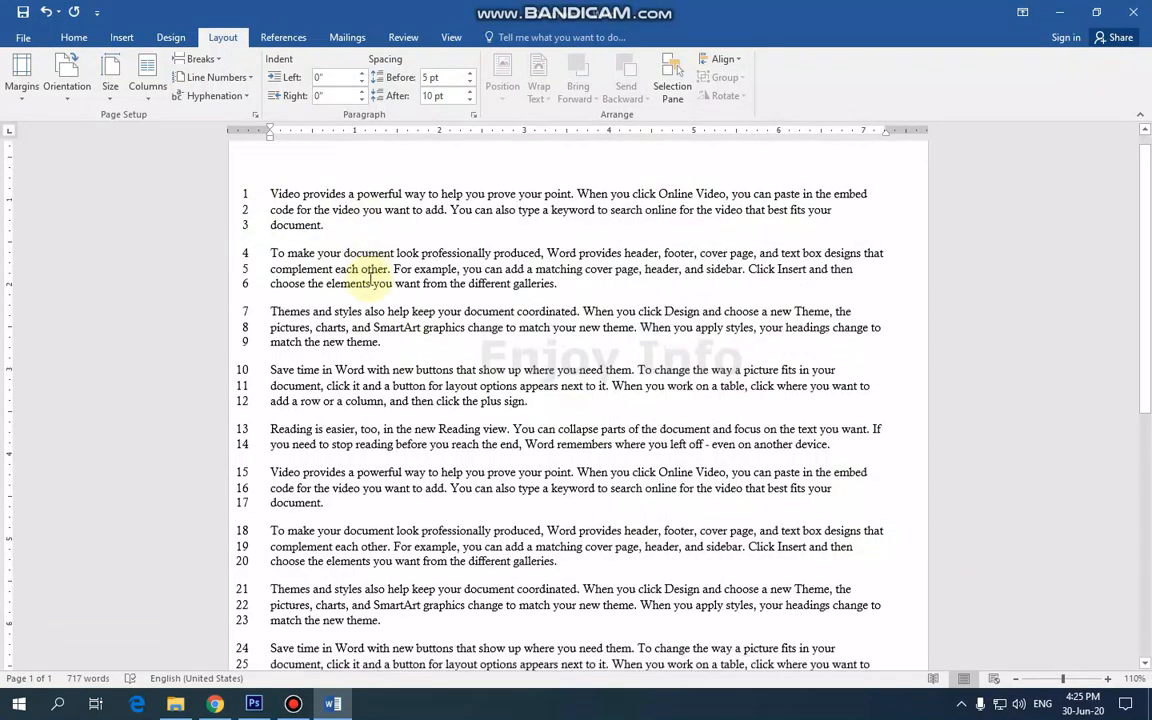
{"action": "scroll", "coordinate": [310, 290], "scroll_direction": "down", "scroll_amount": 8}
{"action": "scroll", "coordinate": [335, 345], "scroll_direction": "up", "scroll_amount": 8}
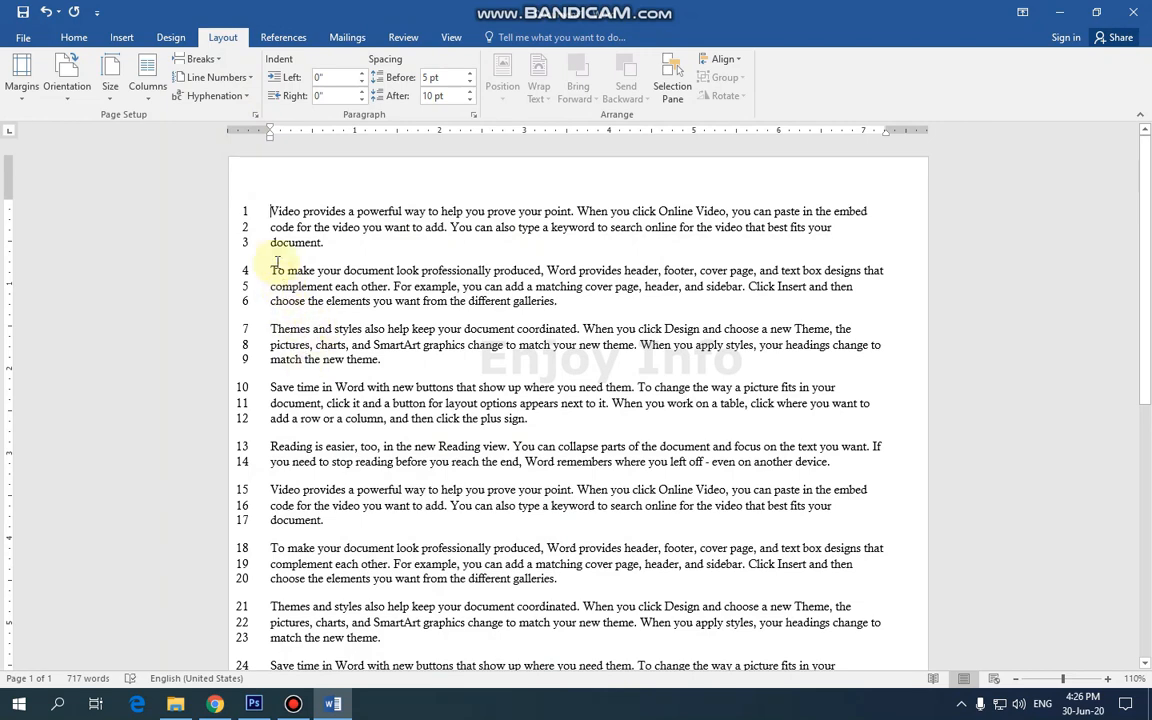
- Remove the line numbers from the whole sample text
{"action": "key", "text": "ctrl+a"}
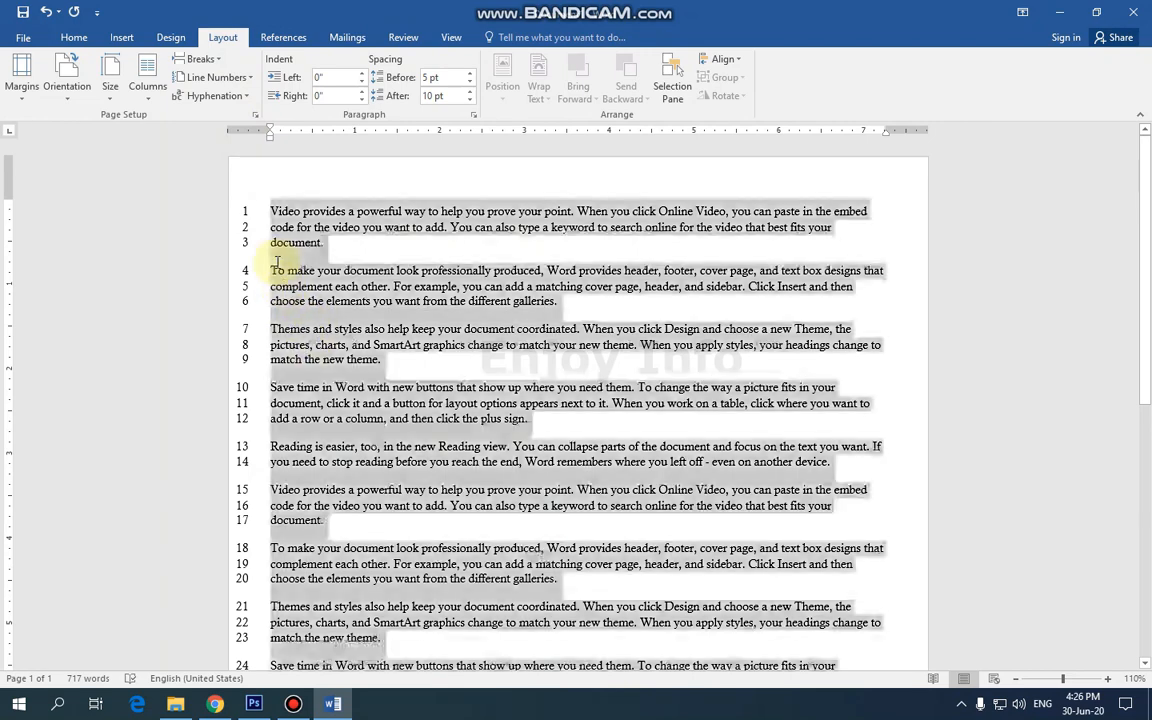
{"action": "left_click", "coordinate": [215, 77]}
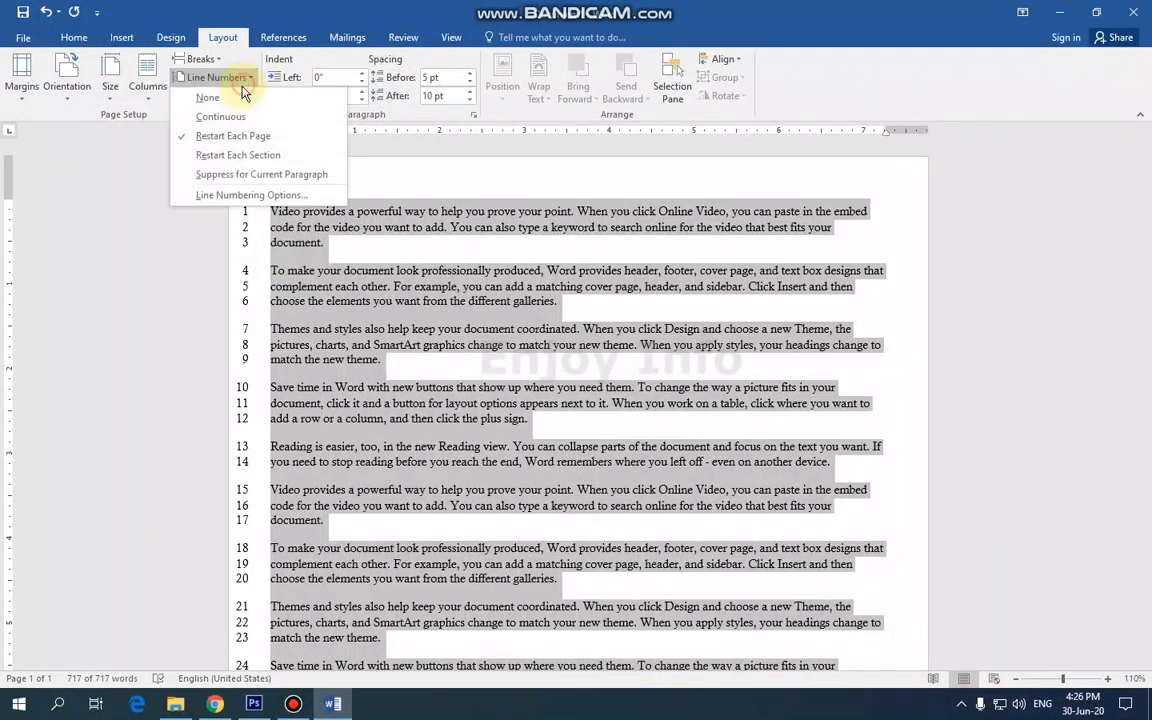
{"action": "left_click", "coordinate": [232, 99]}
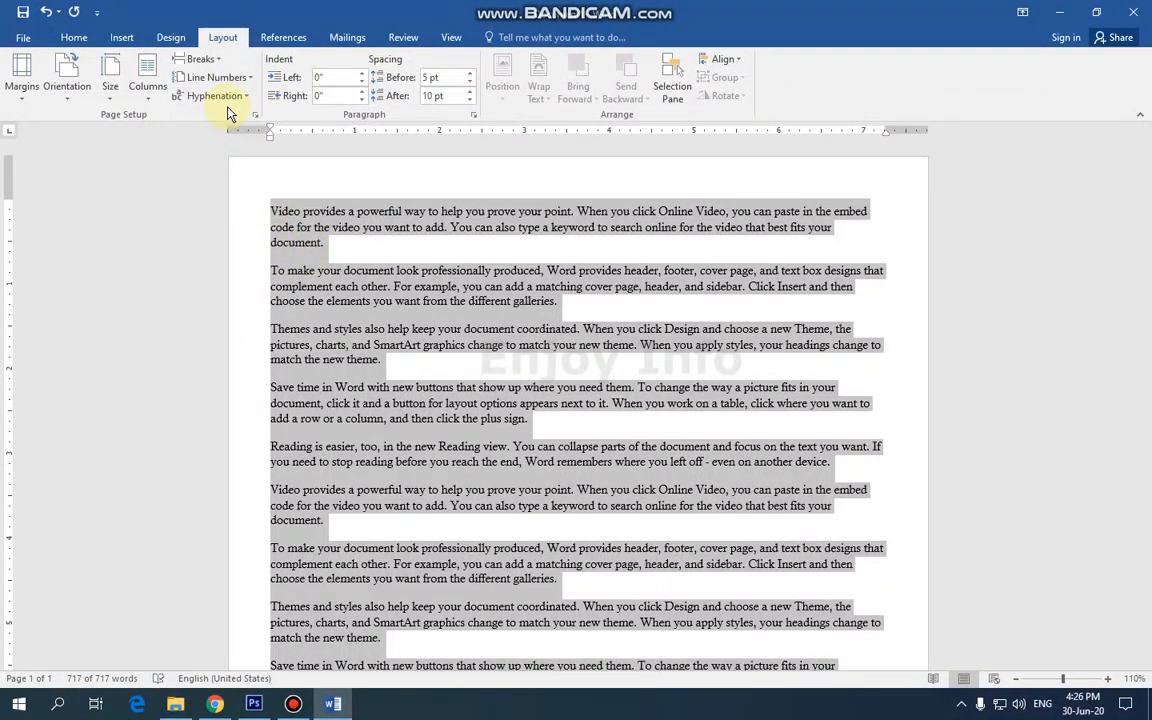
{"action": "left_click", "coordinate": [285, 222]}
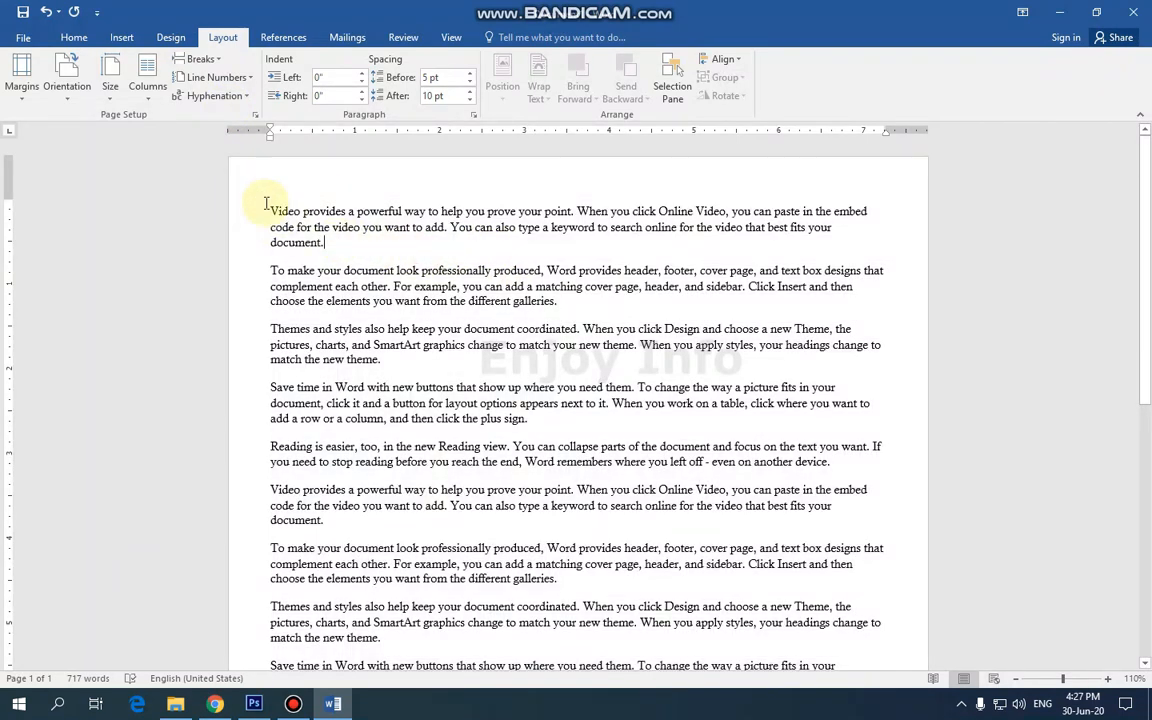
- Apply automatic hyphenation to the whole sample text
{"action": "triple_click", "coordinate": [195, 260]}
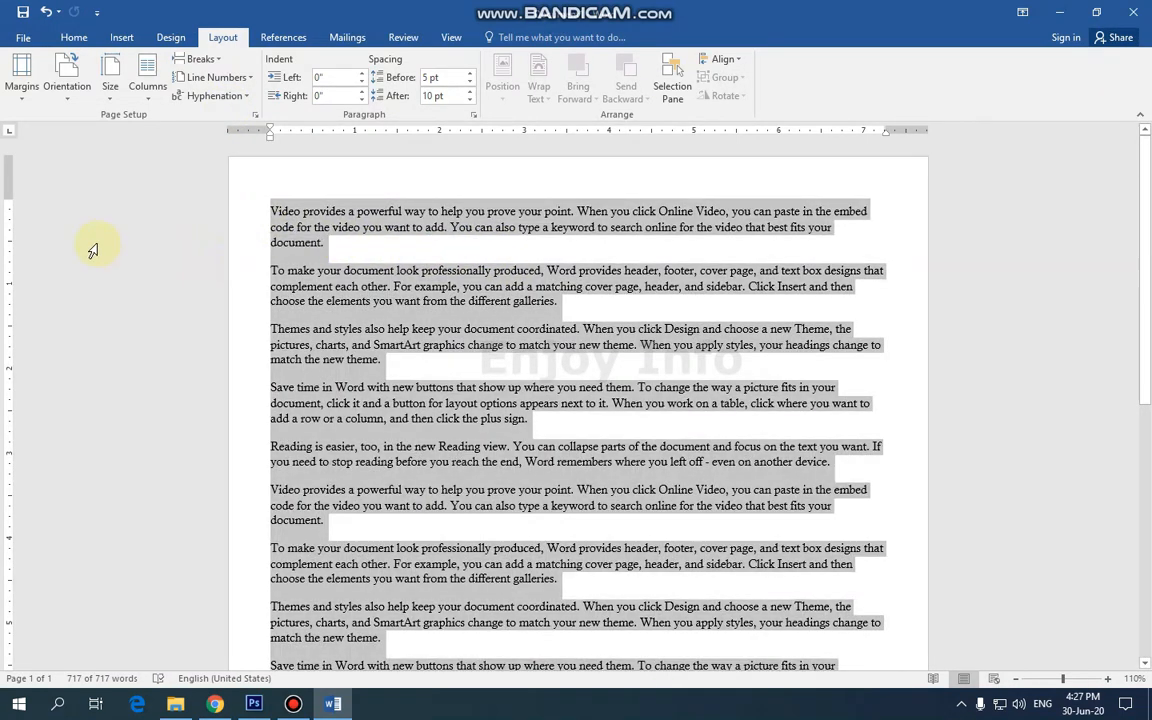
{"action": "left_click", "coordinate": [215, 96]}
{"action": "left_click", "coordinate": [219, 136]}
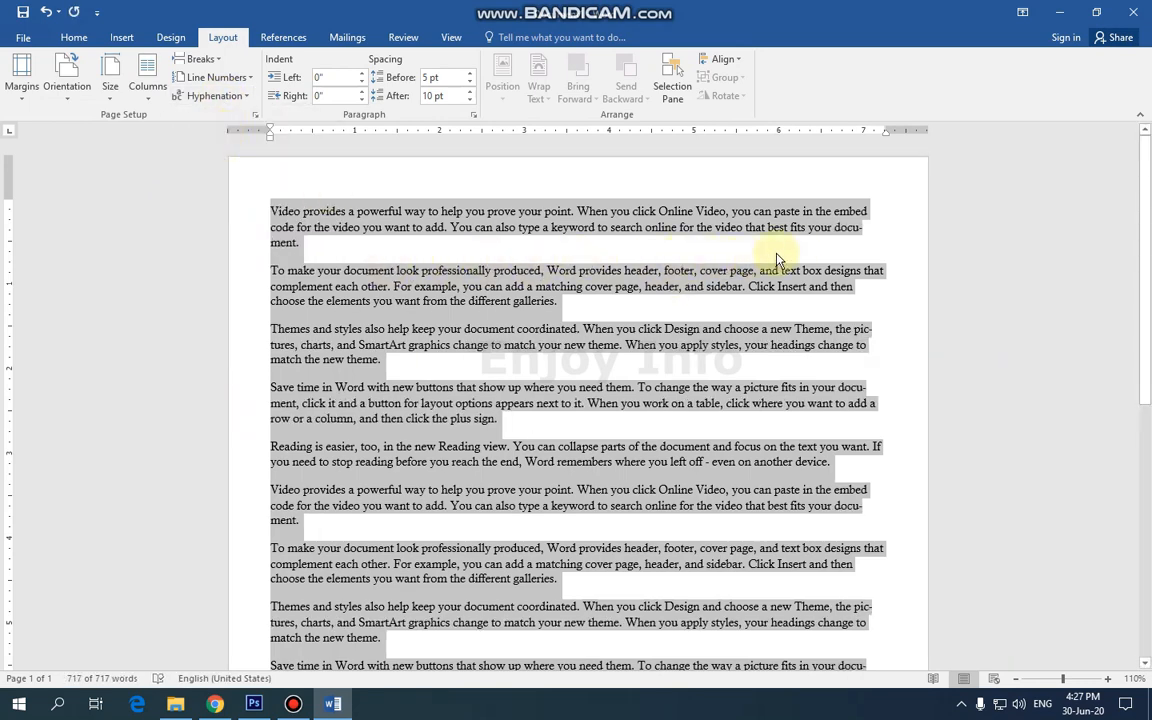
{"action": "left_click", "coordinate": [845, 240]}
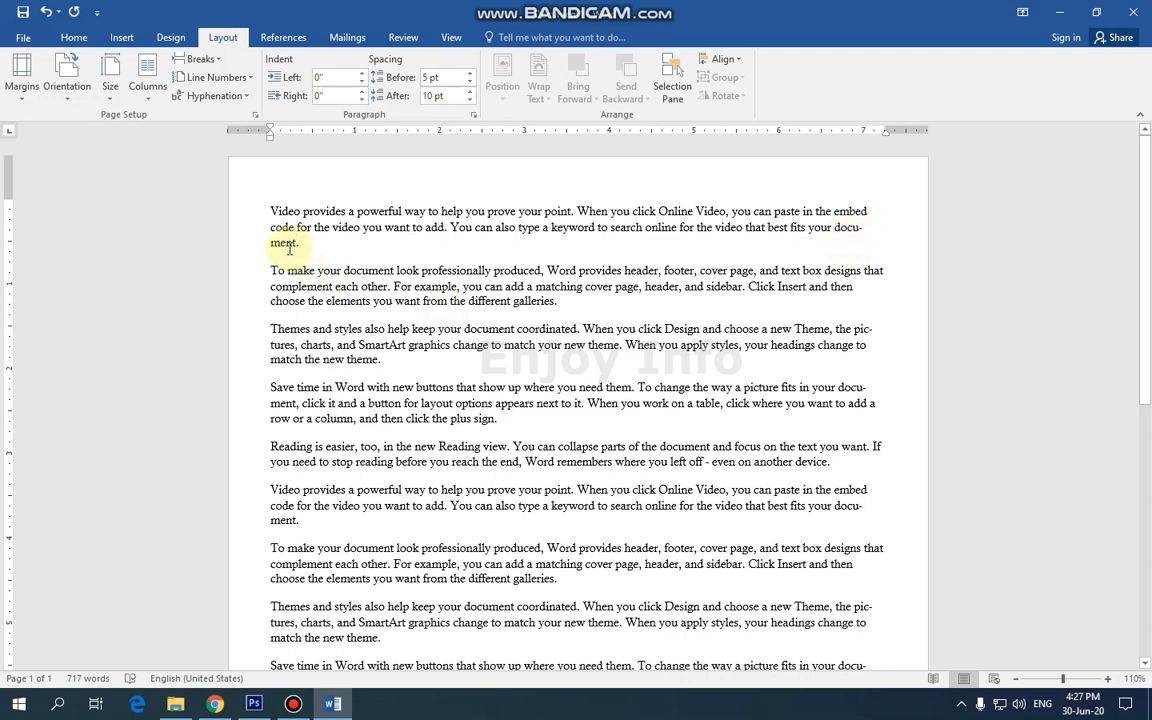
- Set hyphenation to None for the whole sample text
{"action": "left_click", "coordinate": [323, 241]}
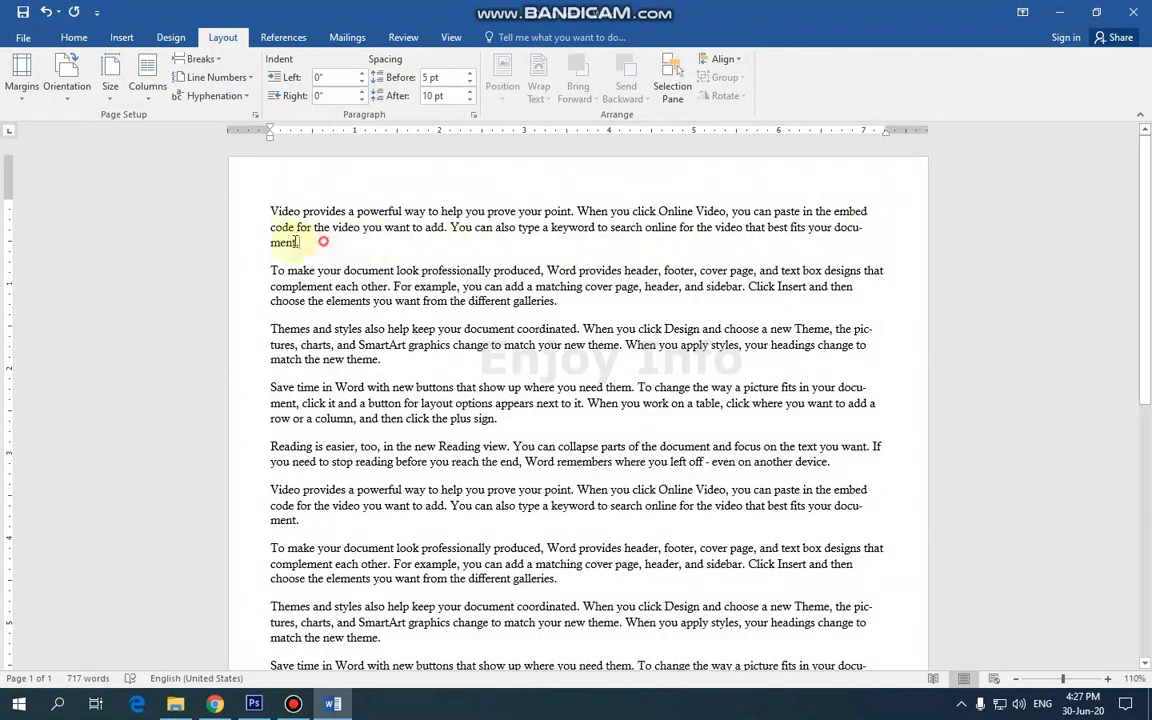
{"action": "double_click", "coordinate": [297, 242]}
{"action": "key", "text": "ctrl+a"}
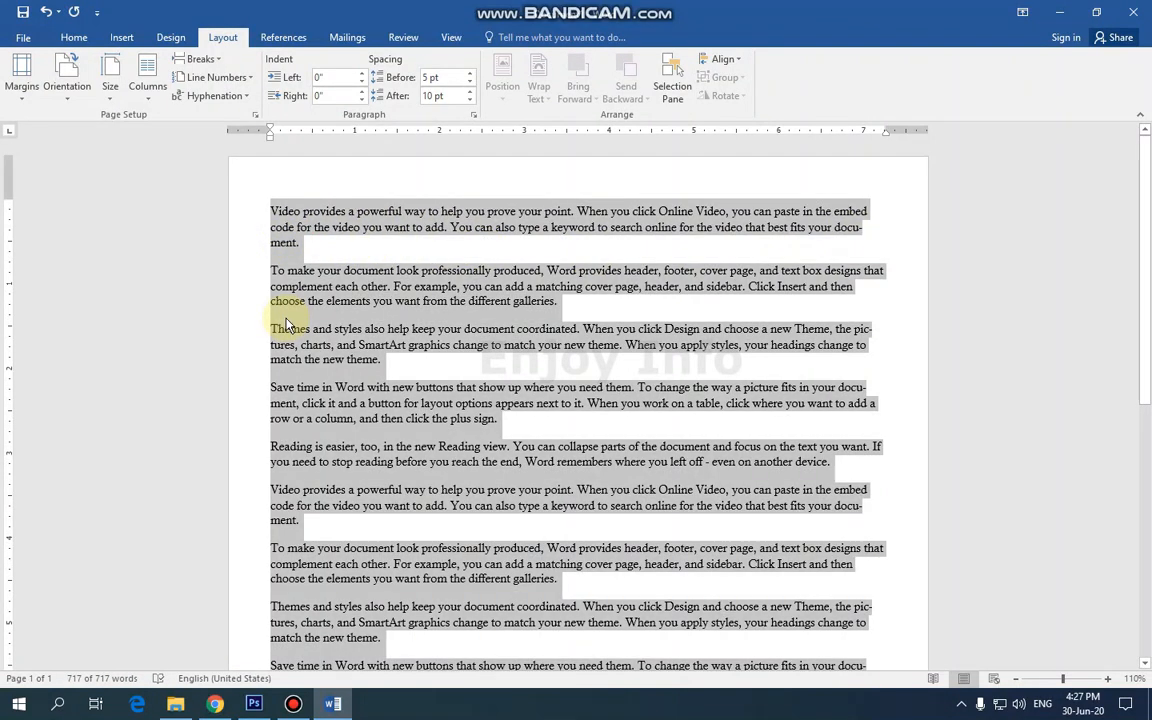
{"action": "left_click", "coordinate": [248, 101]}
{"action": "left_click", "coordinate": [240, 116]}
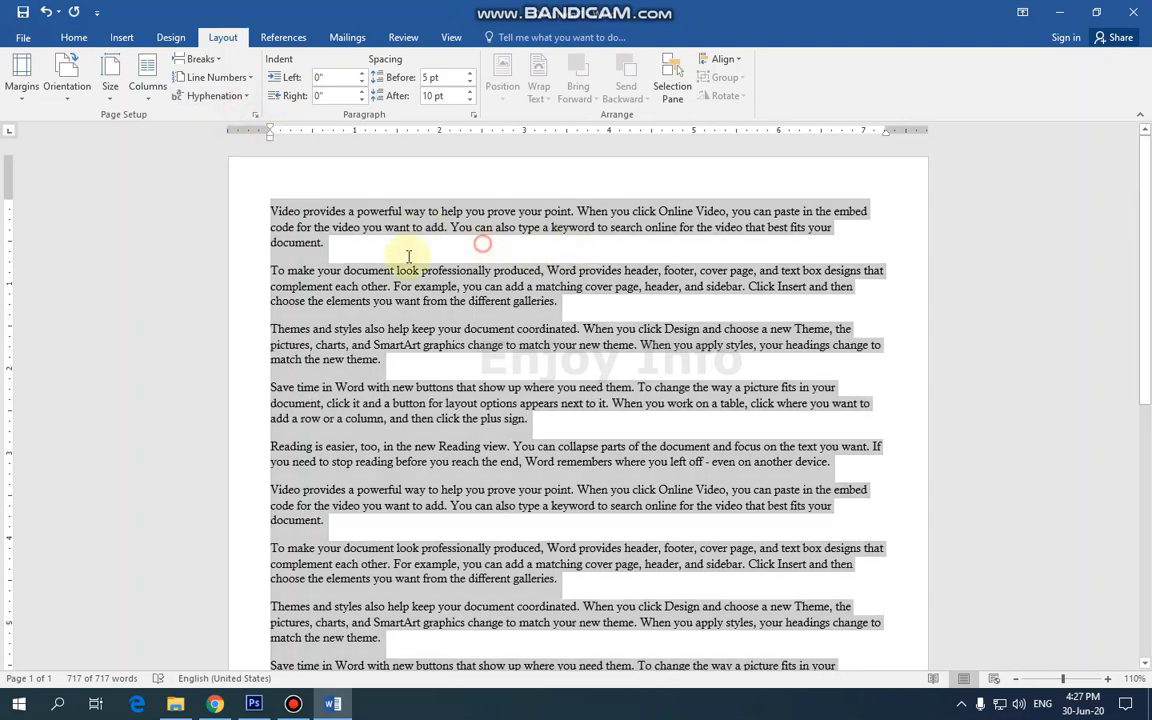
{"action": "left_click", "coordinate": [482, 243]}
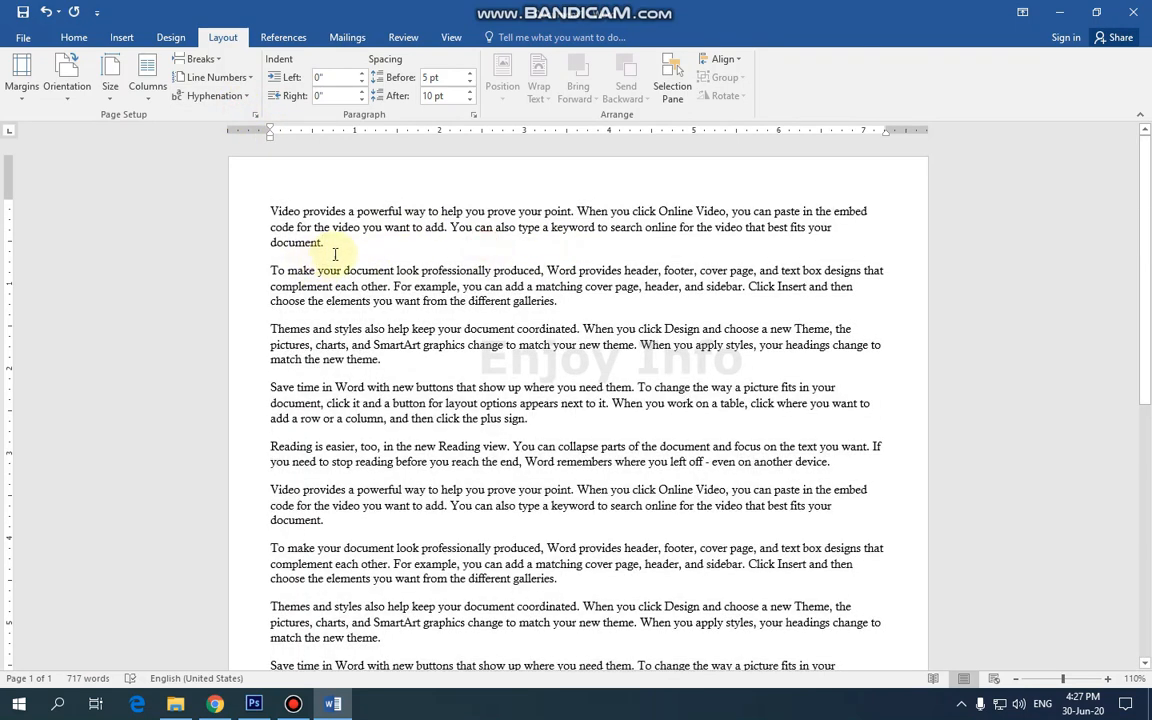
- Apply automatic hyphenation to the whole sample text again, then undo it
{"action": "key", "text": "ctrl+a"}
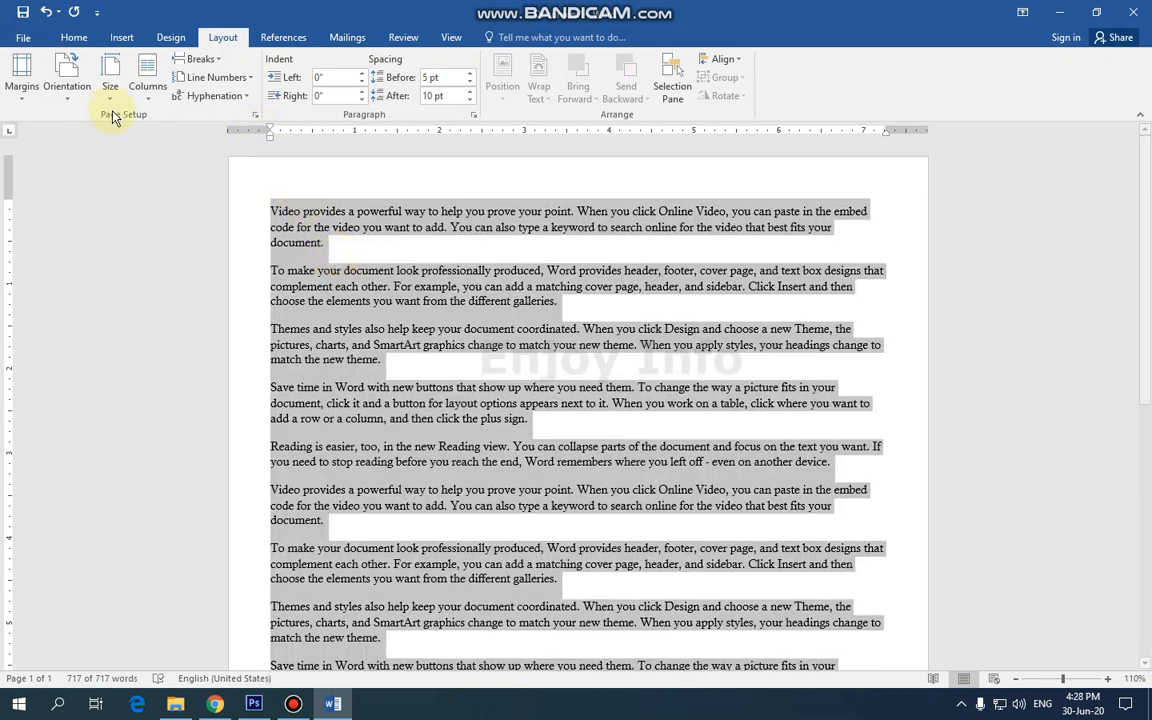
{"action": "left_click", "coordinate": [229, 99]}
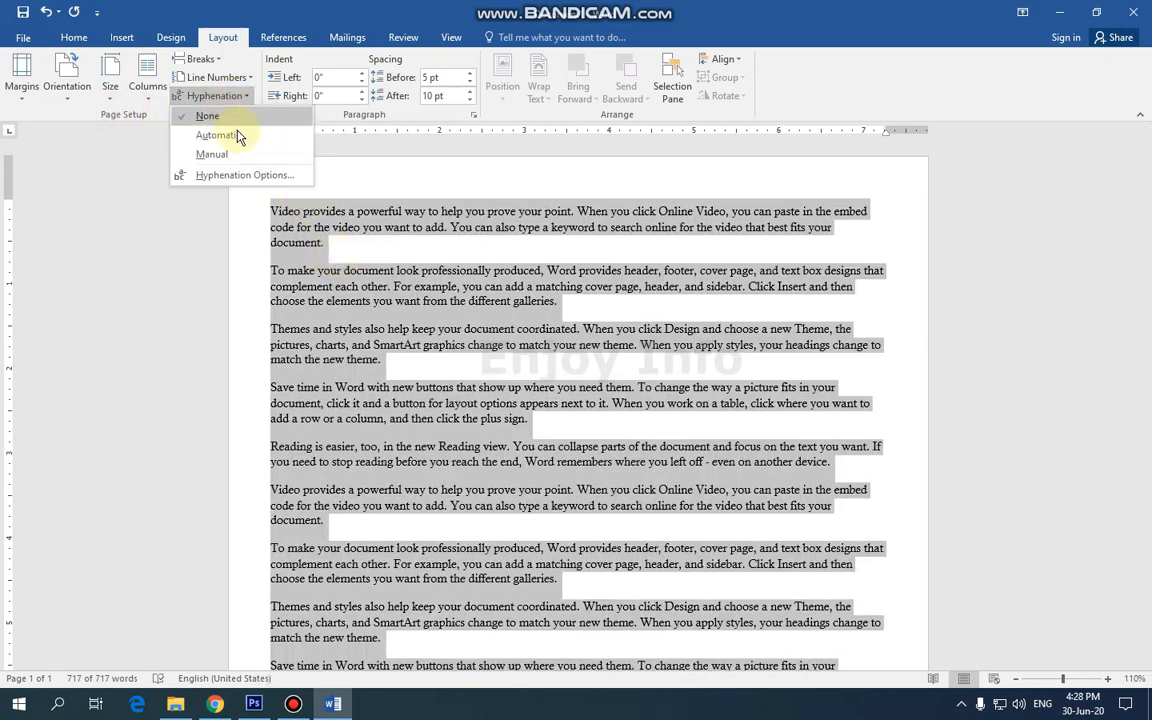
{"action": "left_click", "coordinate": [232, 135]}
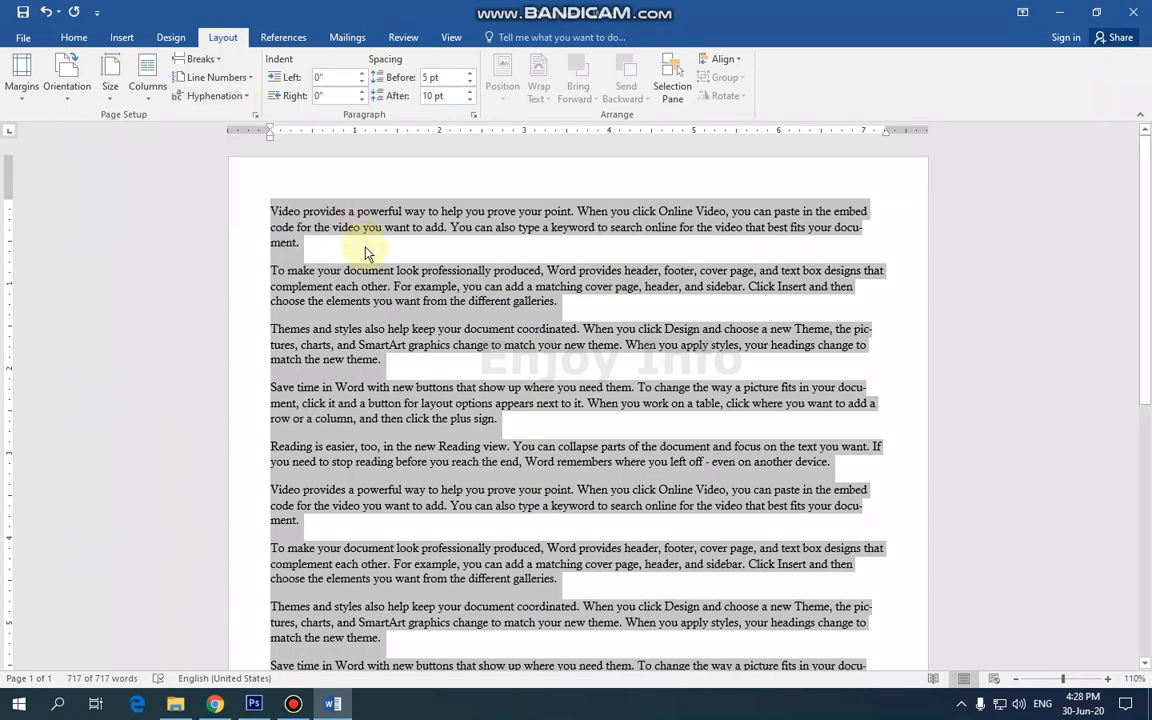
{"action": "left_click", "coordinate": [329, 237]}
{"action": "key", "text": "ctrl+a"}
{"action": "key", "text": "ctrl+z"}
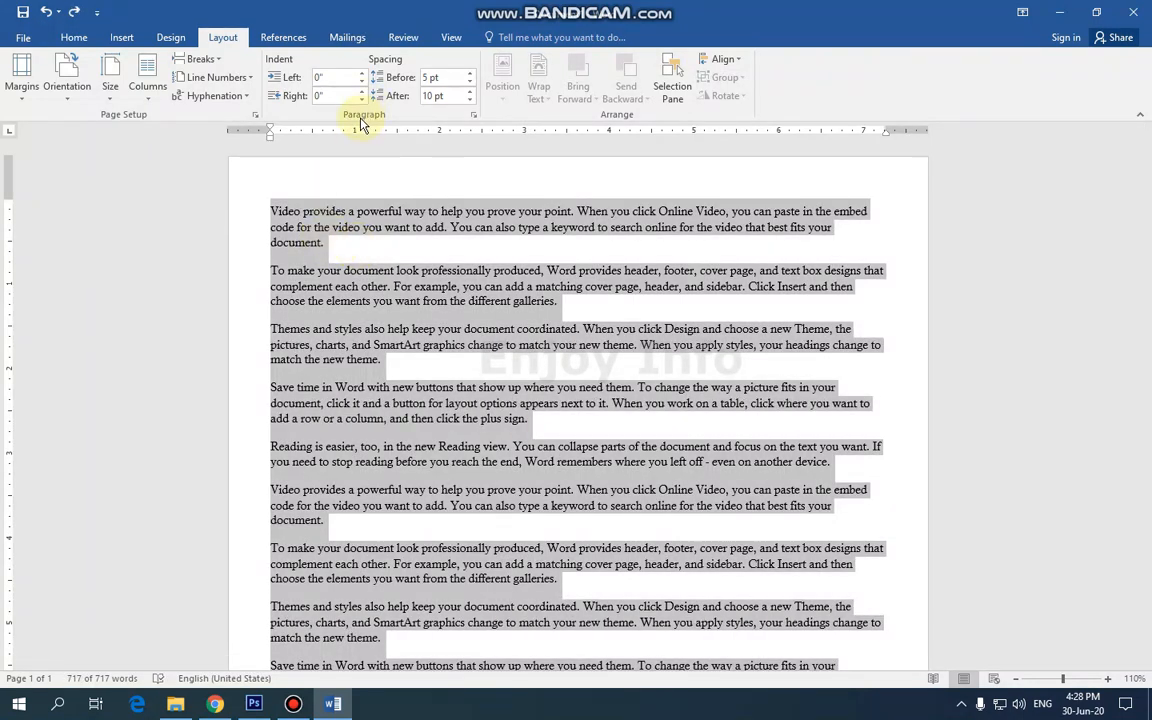
- Set the left indent of the second paragraph to 0.3"
{"action": "left_click", "coordinate": [308, 174]}
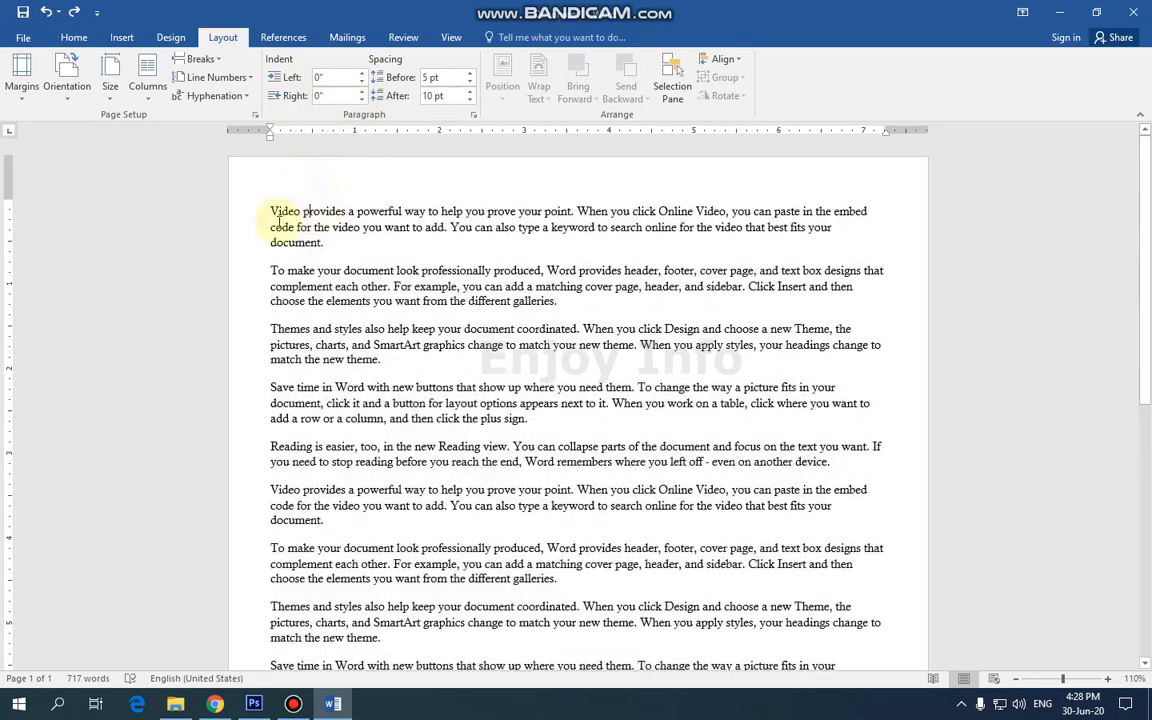
{"action": "left_click", "coordinate": [272, 270]}
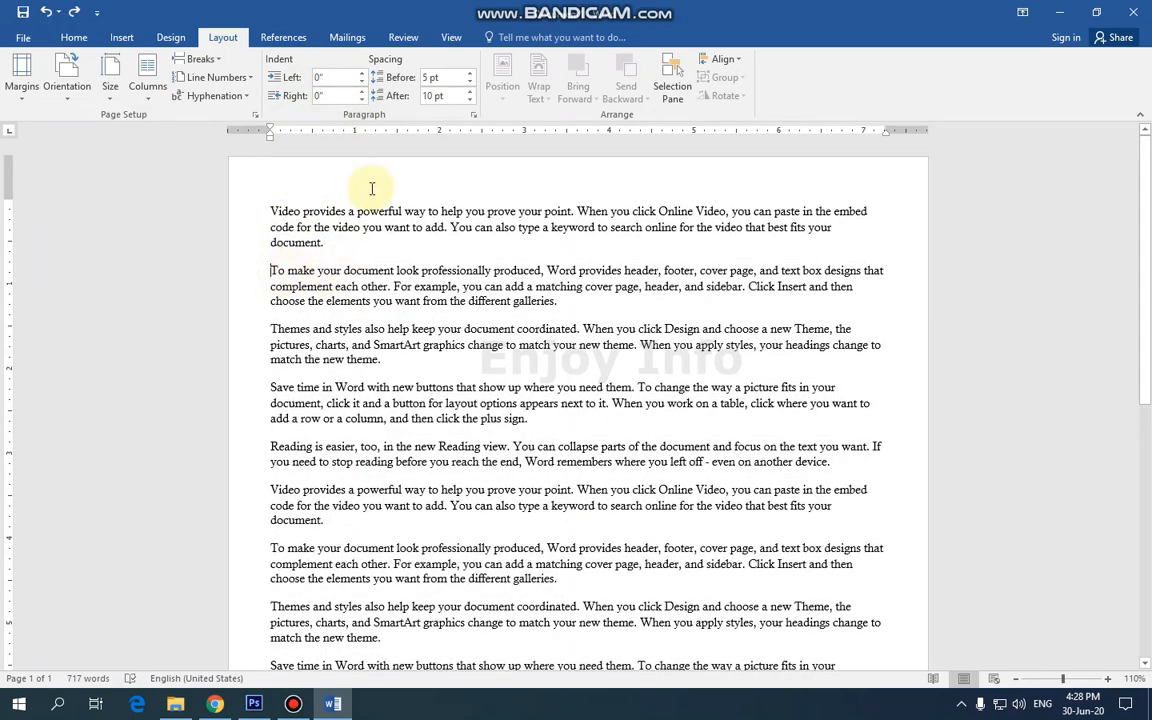
{"action": "left_click", "coordinate": [450, 268]}
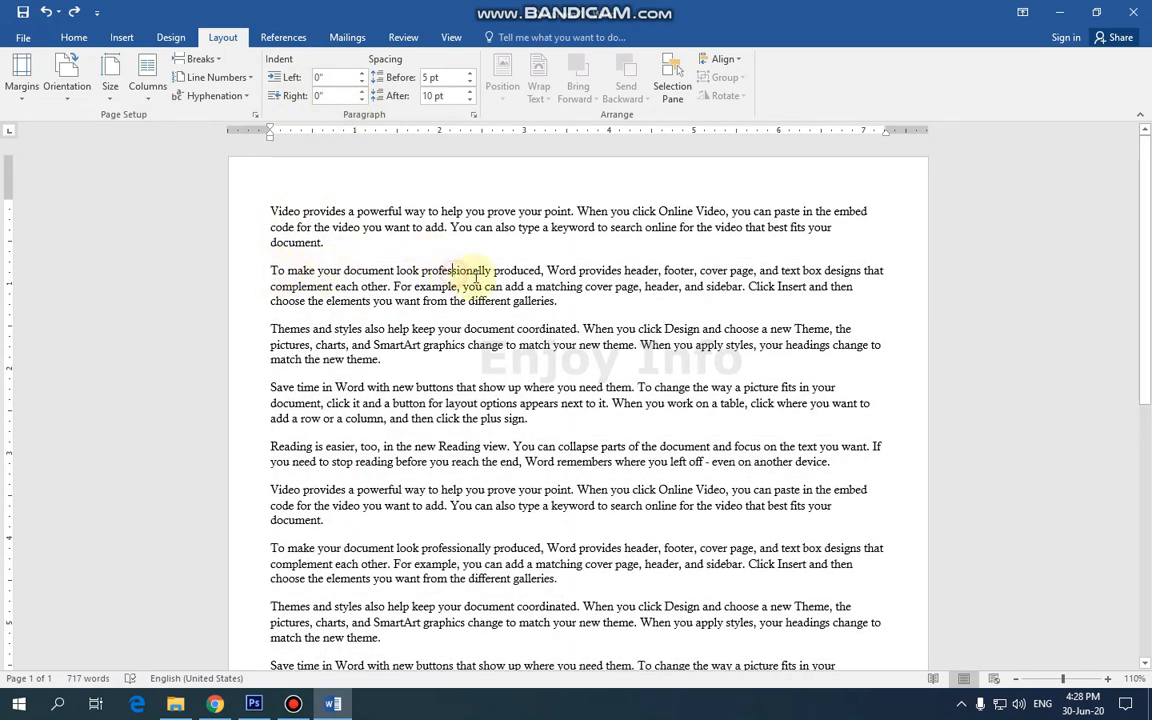
{"action": "left_click", "coordinate": [363, 73]}
{"action": "left_click", "coordinate": [363, 73]}
{"action": "left_click", "coordinate": [363, 73]}
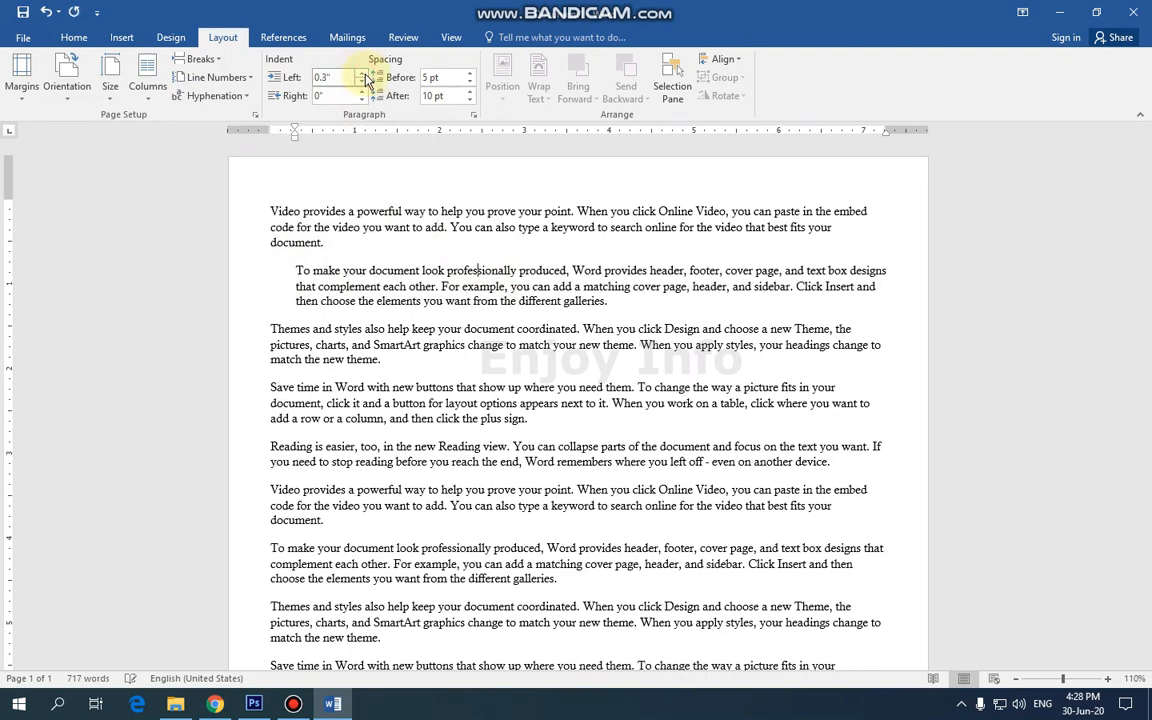
- Increase the left indent of the second paragraph to 1"
{"action": "left_click", "coordinate": [364, 73]}
{"action": "left_click", "coordinate": [364, 73]}
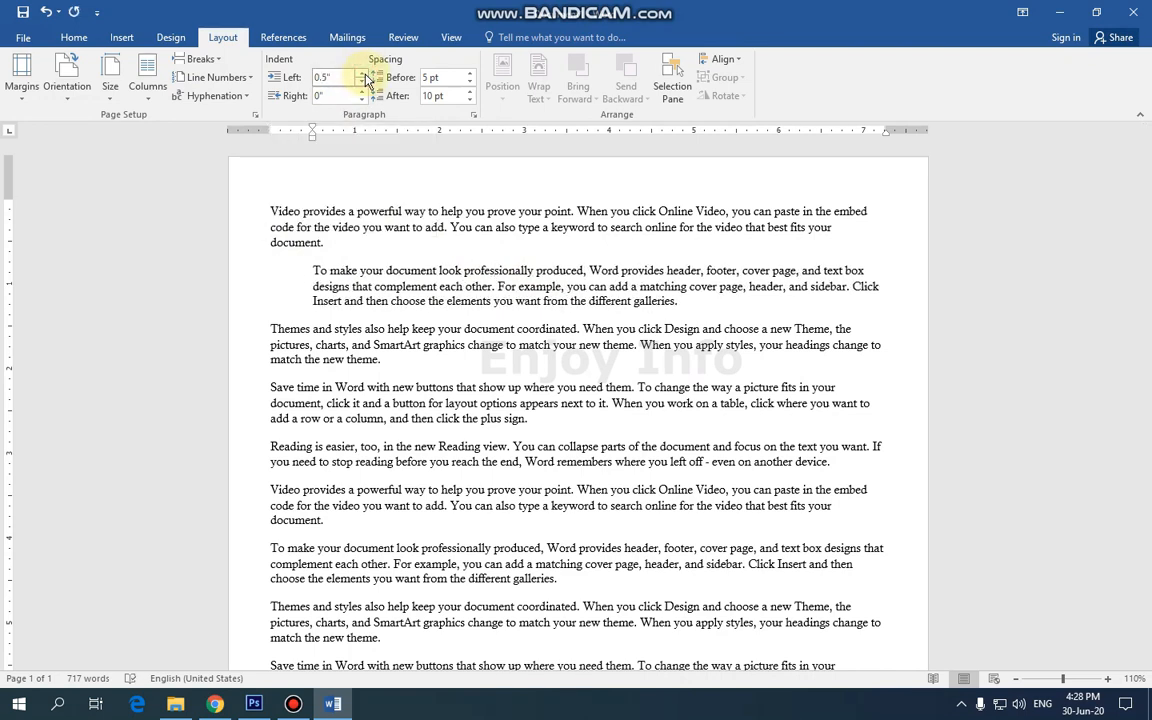
{"action": "left_click", "coordinate": [364, 73]}
{"action": "left_click", "coordinate": [364, 73]}
{"action": "left_click", "coordinate": [364, 73]}
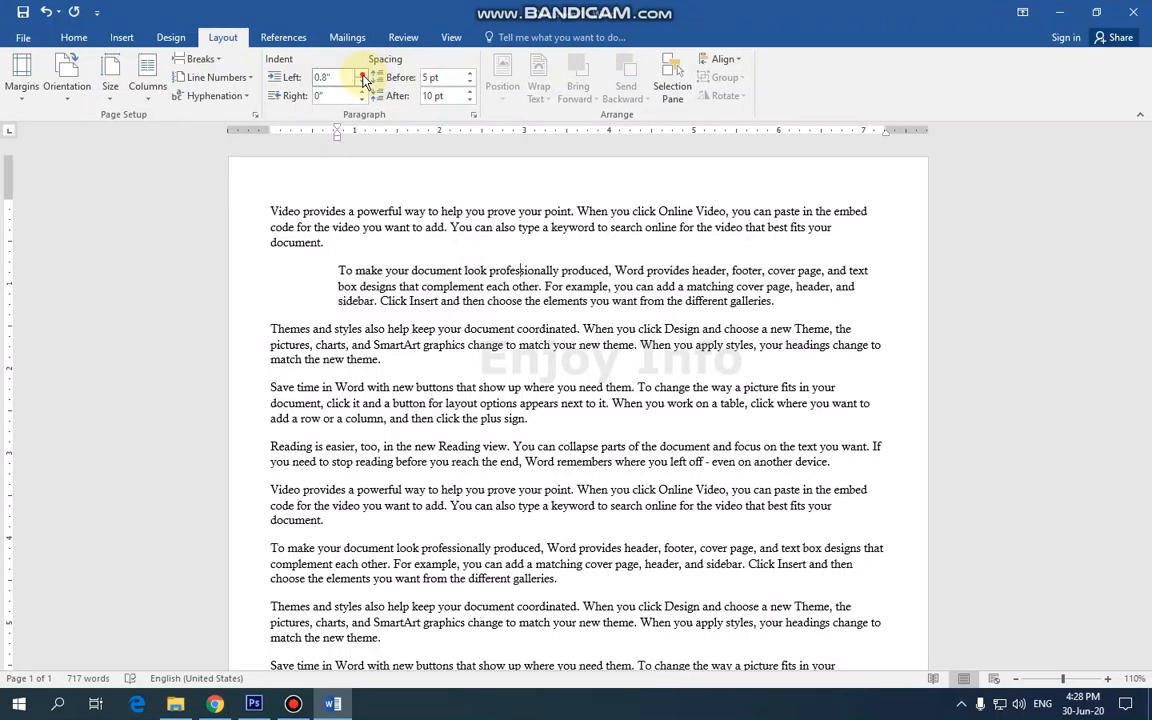
{"action": "left_click", "coordinate": [364, 74]}
{"action": "left_click", "coordinate": [364, 74]}
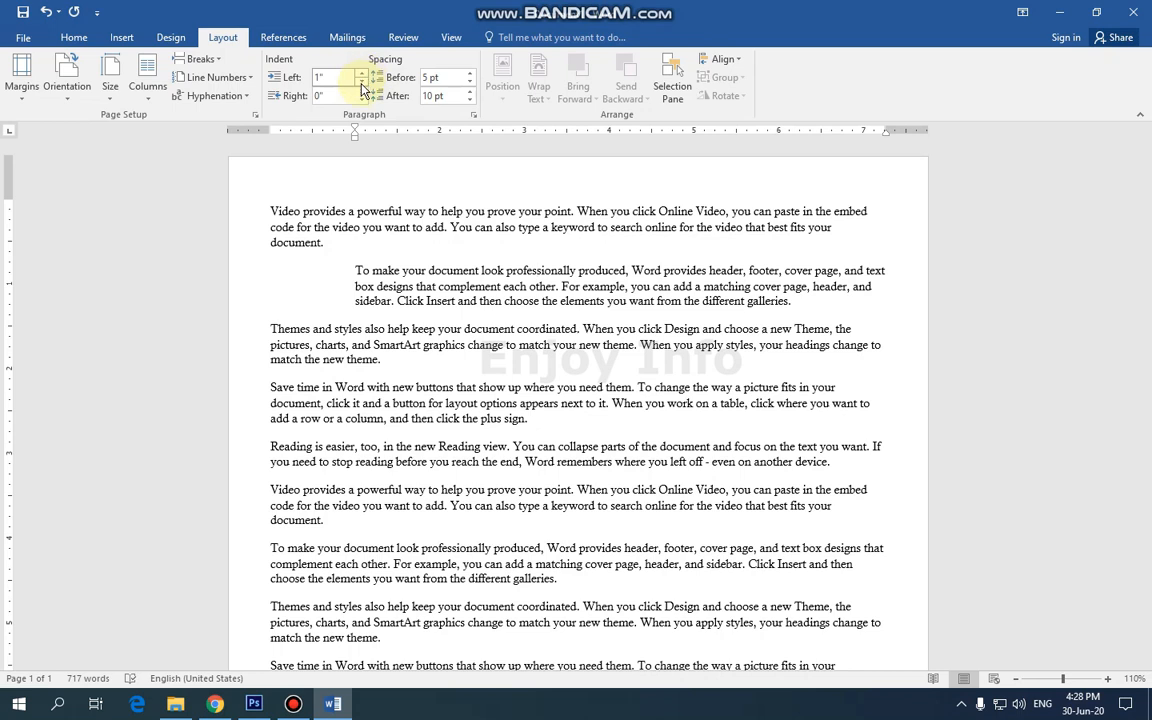
{"action": "left_click", "coordinate": [364, 82]}
{"action": "left_click", "coordinate": [364, 82]}
{"action": "left_click", "coordinate": [362, 73]}
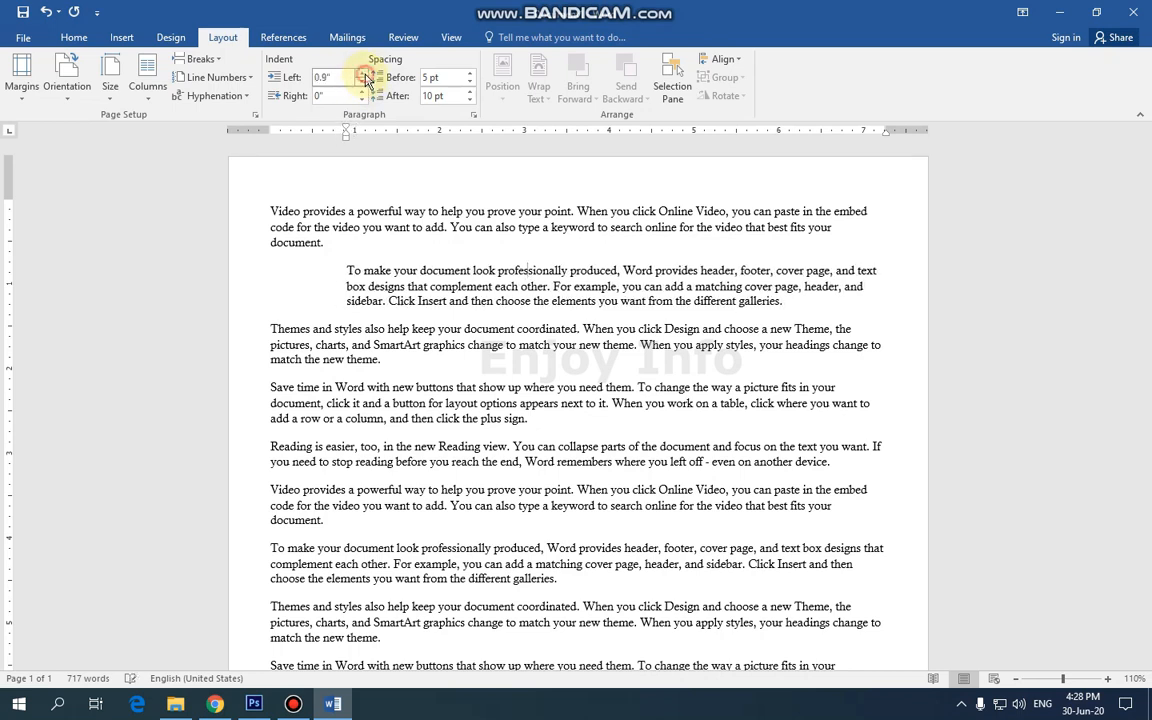
{"action": "left_click", "coordinate": [362, 73]}
- Set the right indent of the second paragraph to 1"
{"action": "left_click", "coordinate": [362, 91]}
{"action": "left_click", "coordinate": [362, 91]}
{"action": "left_click", "coordinate": [364, 91]}
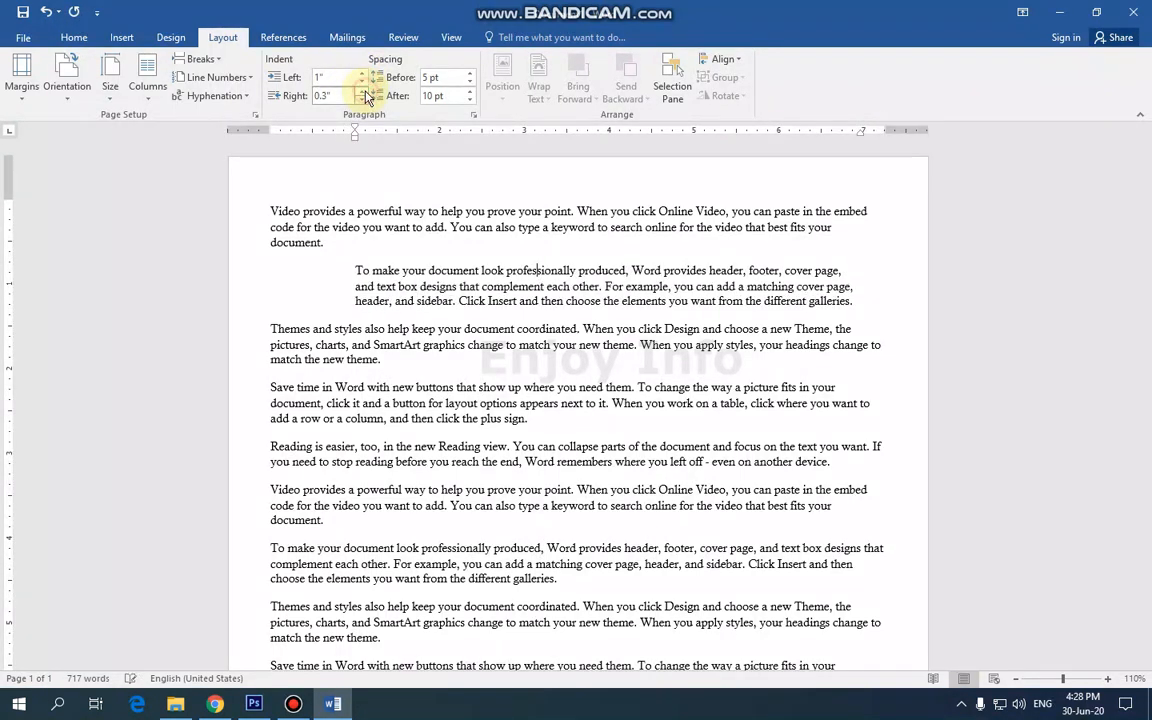
{"action": "left_click", "coordinate": [364, 91]}
{"action": "left_click", "coordinate": [364, 91]}
{"action": "left_click", "coordinate": [364, 91]}
{"action": "left_click", "coordinate": [364, 91]}
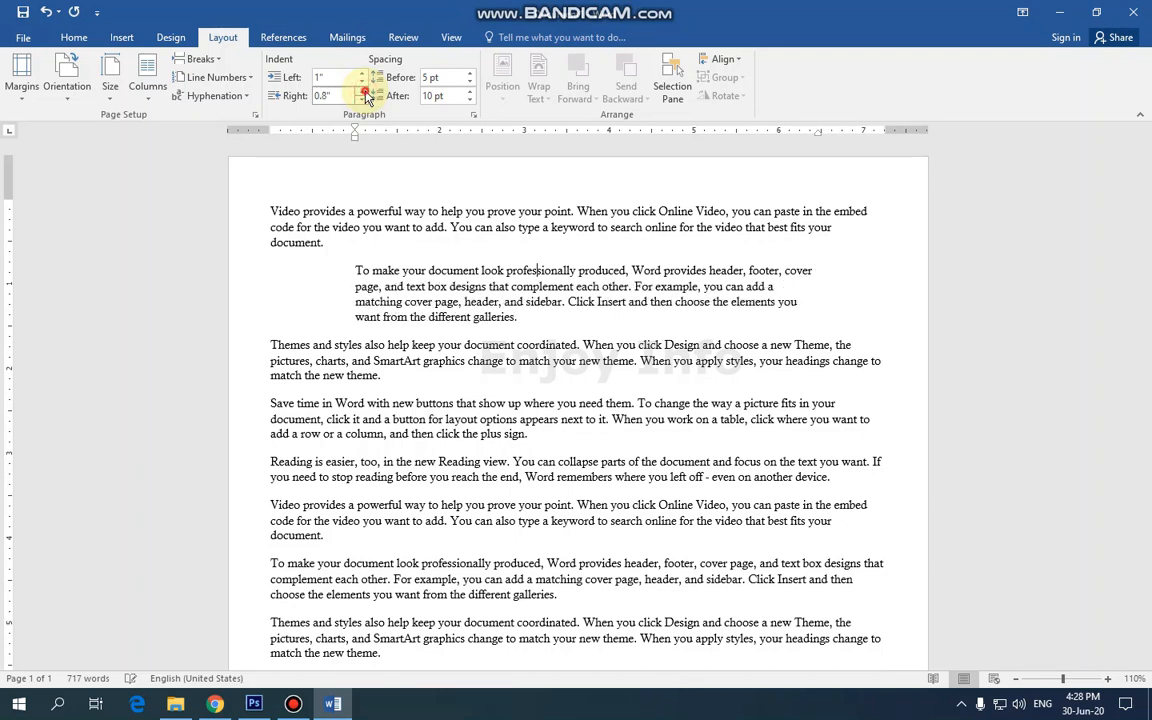
{"action": "left_click", "coordinate": [364, 91]}
{"action": "left_click", "coordinate": [364, 91]}
{"action": "left_click", "coordinate": [364, 91]}
{"action": "left_click", "coordinate": [364, 91]}
{"action": "left_click", "coordinate": [364, 91]}
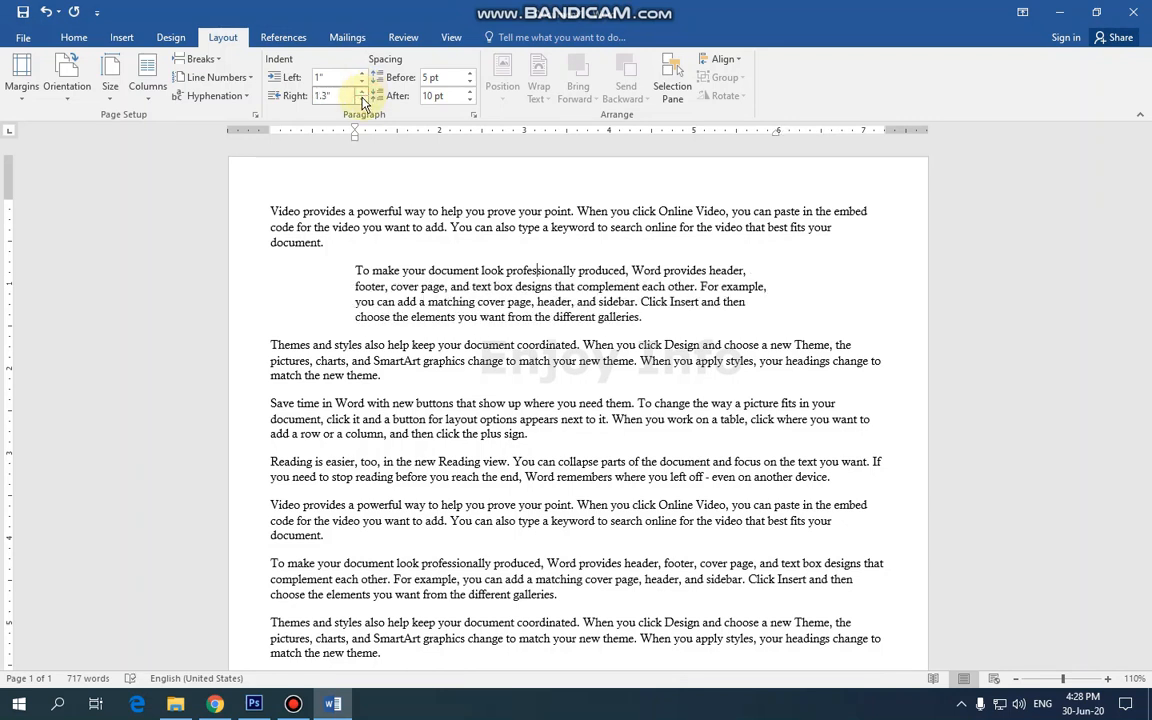
{"action": "left_click", "coordinate": [362, 100]}
{"action": "left_click", "coordinate": [362, 100]}
{"action": "left_click", "coordinate": [362, 100]}
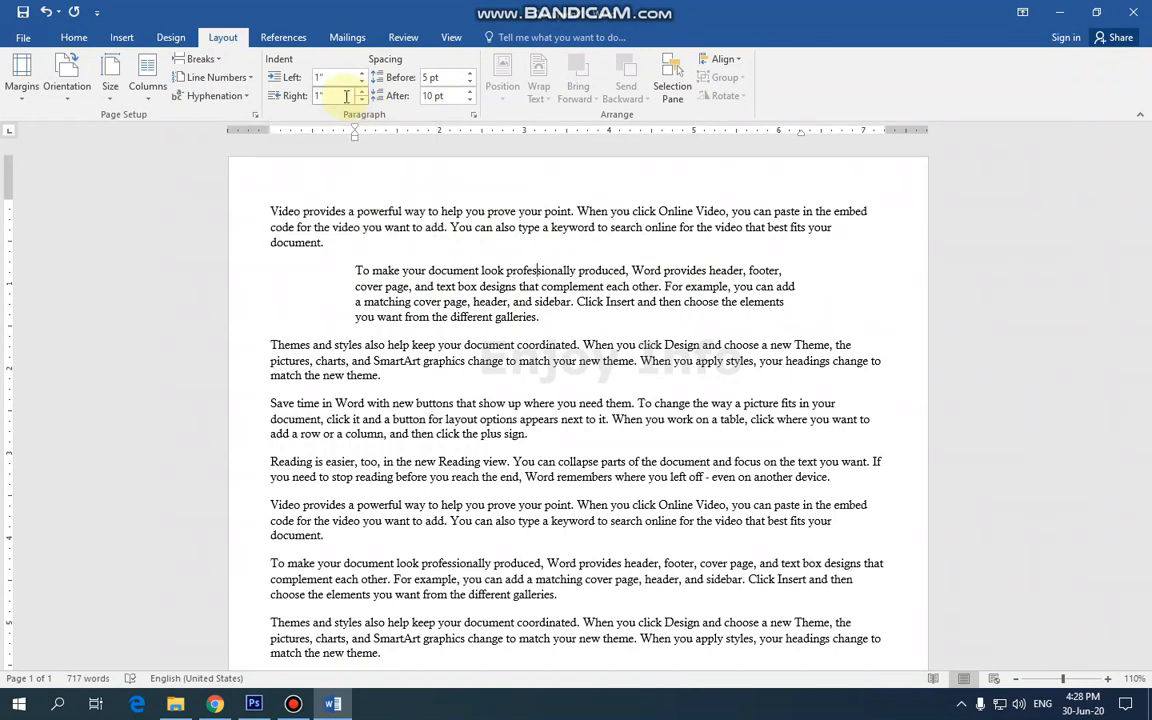
- Reset both the right and left indents of the second paragraph to 0"
{"action": "left_click", "coordinate": [287, 217]}
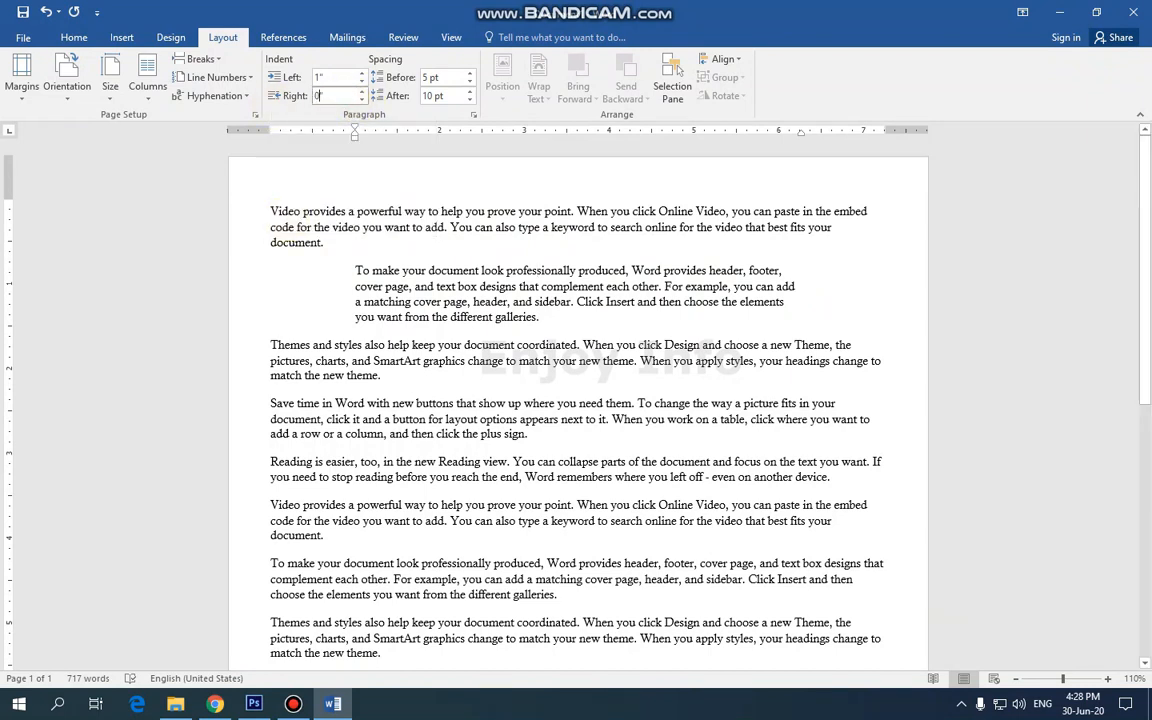
{"action": "left_click", "coordinate": [322, 77]}
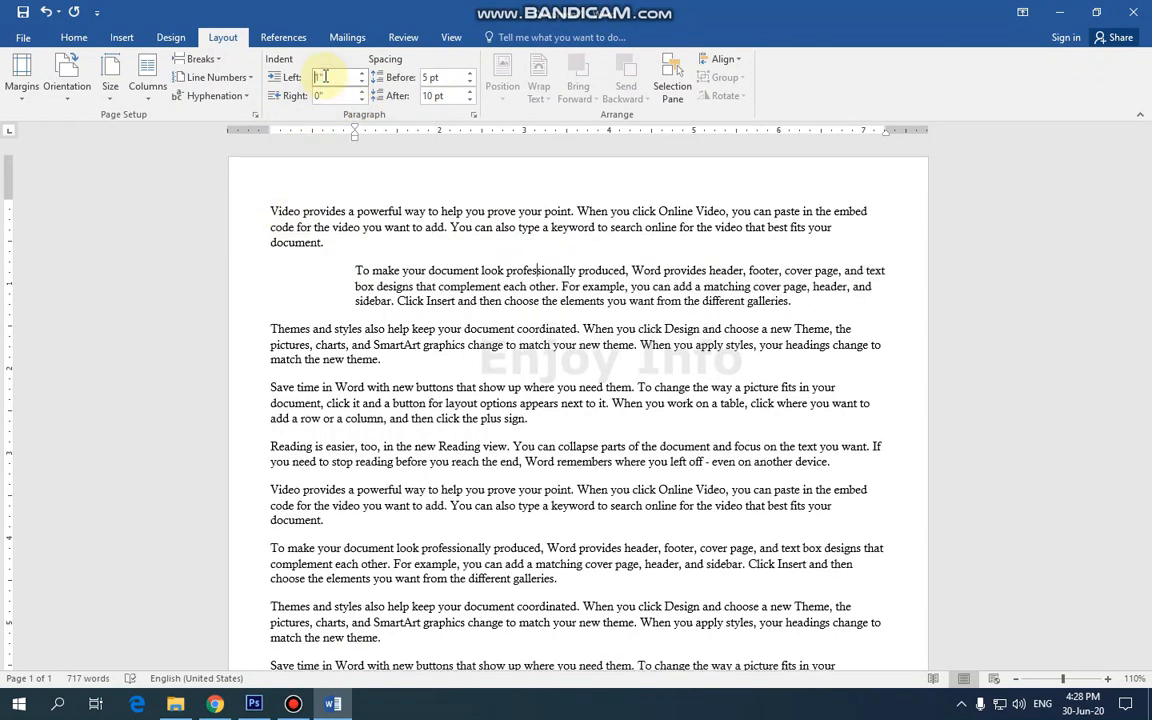
{"action": "type", "text": "0"}
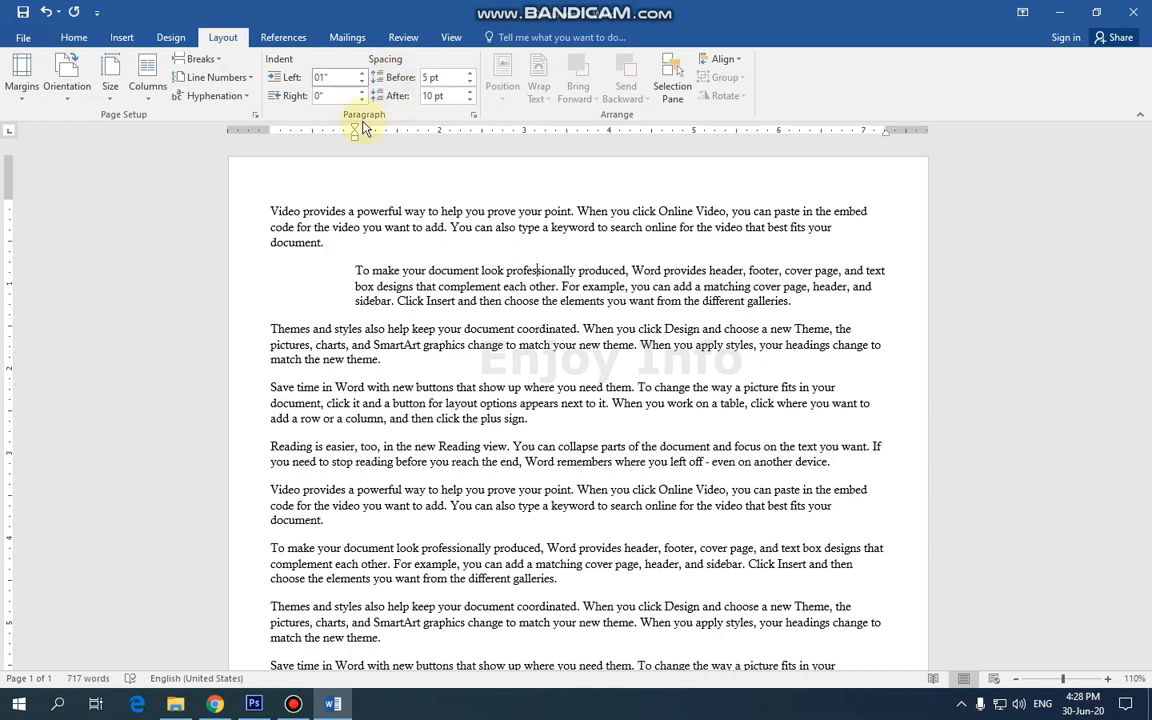
{"action": "left_click", "coordinate": [385, 278]}
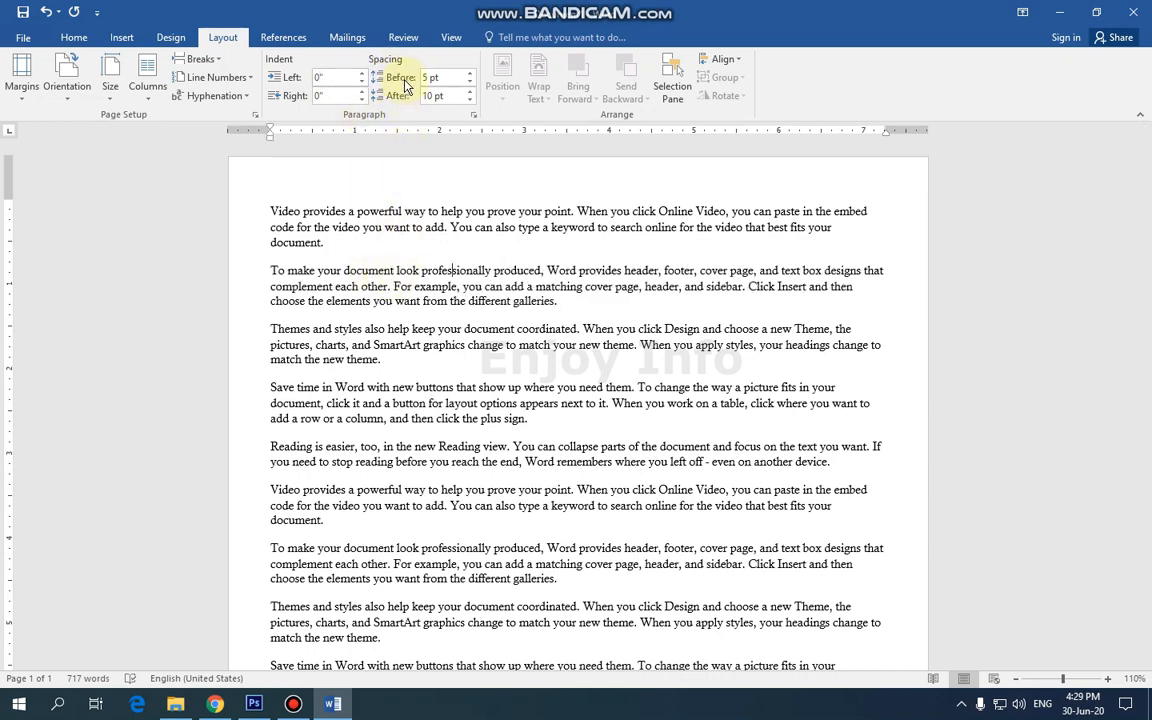
- Increase the spacing before the second paragraph to 36 pt
{"action": "left_click", "coordinate": [272, 270]}
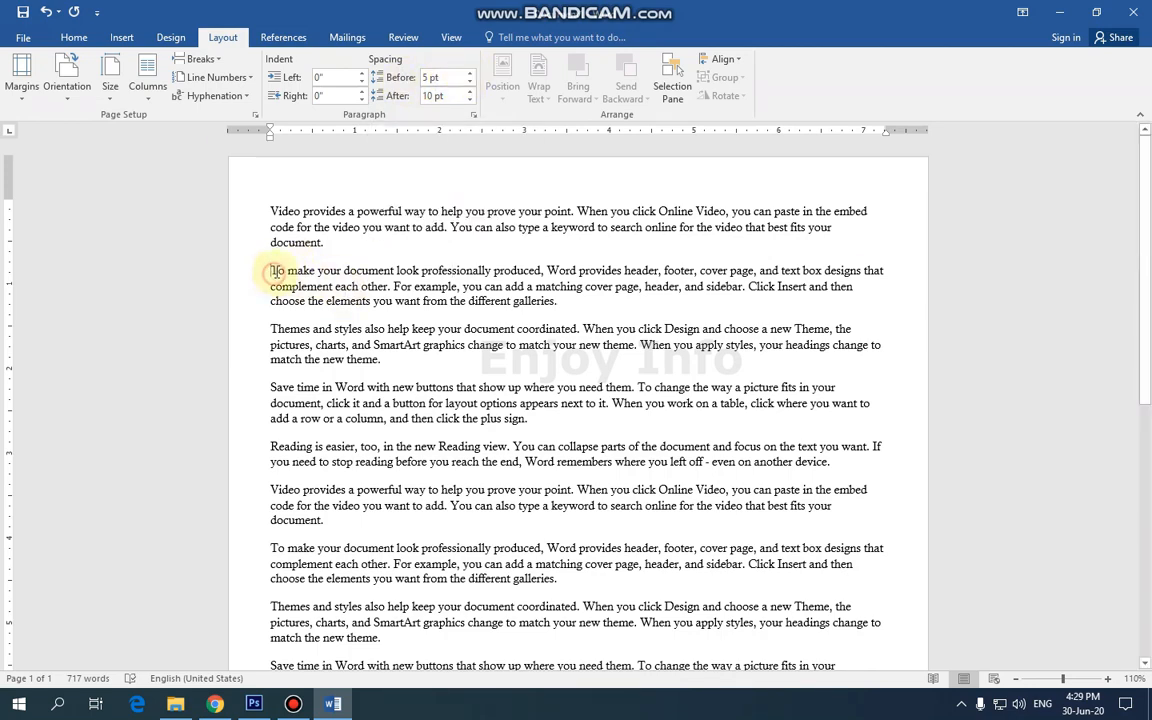
{"action": "left_click", "coordinate": [469, 73]}
{"action": "left_click", "coordinate": [469, 73]}
{"action": "left_click", "coordinate": [469, 73]}
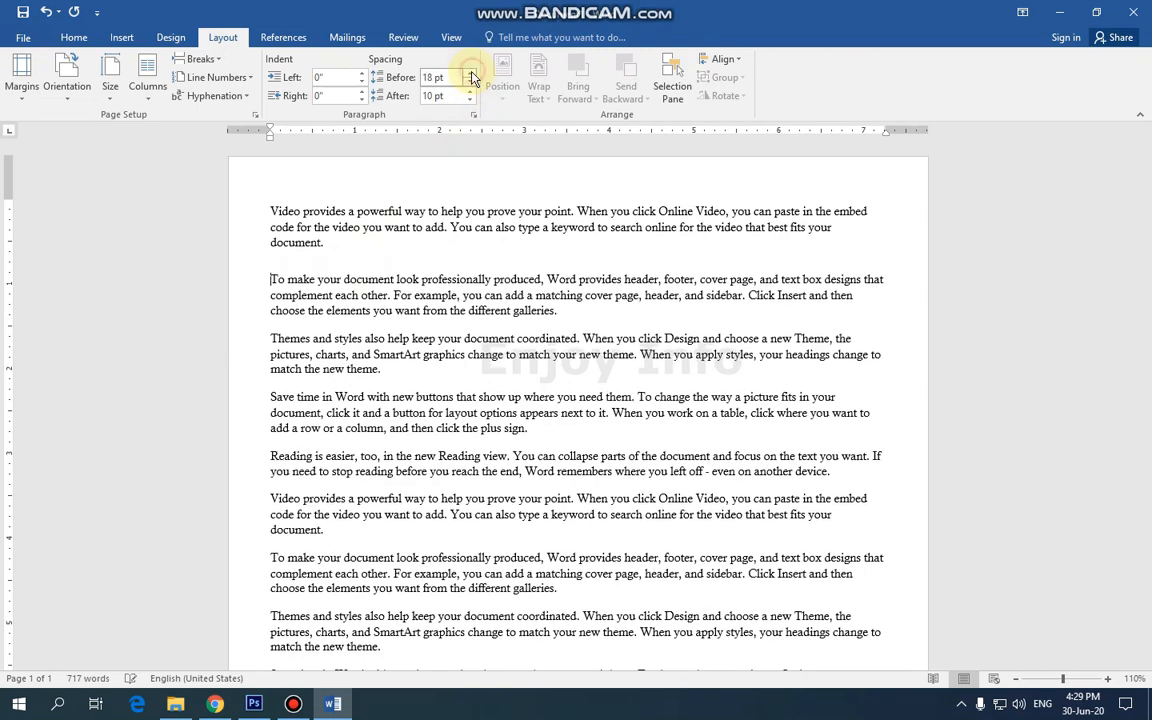
{"action": "left_click", "coordinate": [469, 73]}
{"action": "left_click", "coordinate": [470, 74]}
{"action": "left_click", "coordinate": [470, 74]}
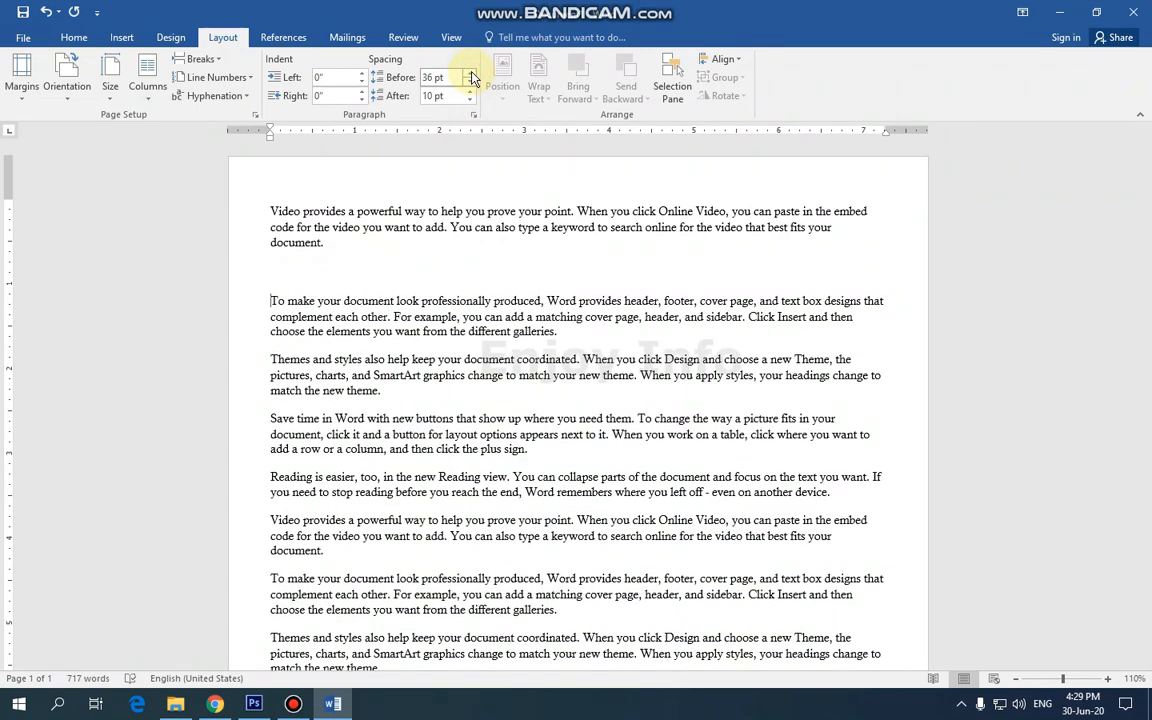
- Reduce the spacing before the second paragraph to 6 pt
{"action": "left_click", "coordinate": [471, 82]}
{"action": "left_click", "coordinate": [471, 82]}
{"action": "left_click", "coordinate": [471, 82]}
{"action": "left_click", "coordinate": [471, 82]}
{"action": "left_click", "coordinate": [471, 82]}
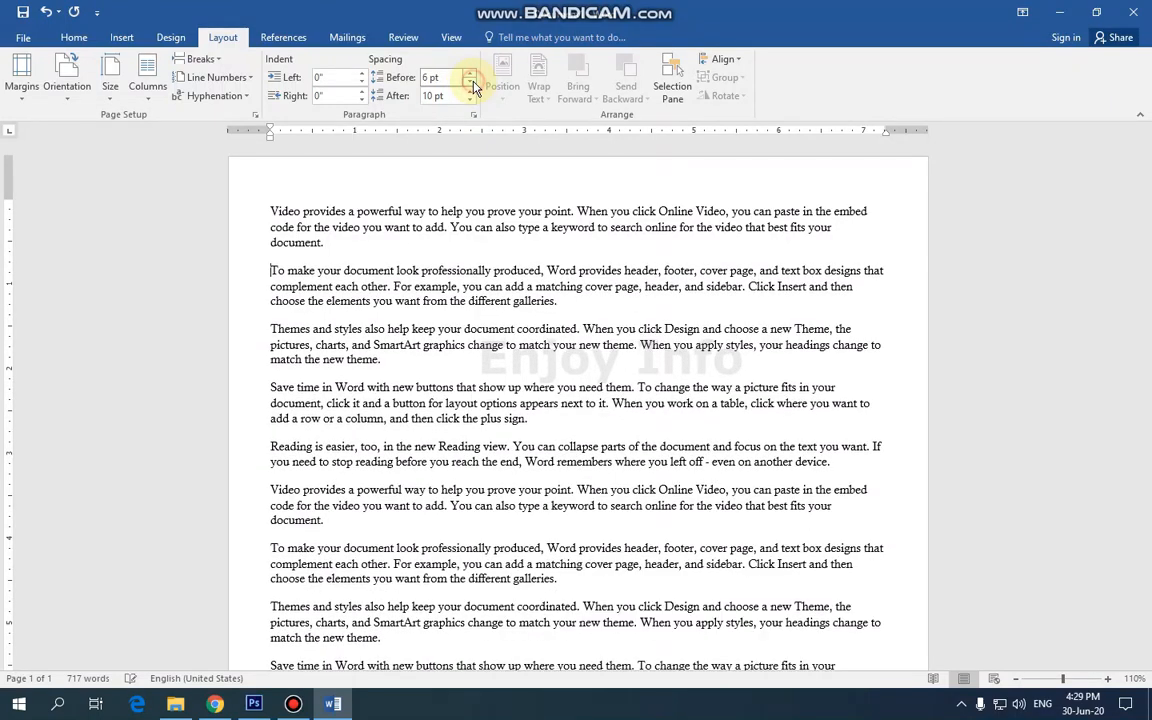
{"action": "left_click", "coordinate": [471, 82]}
{"action": "left_click", "coordinate": [471, 75]}
- Increase the spacing after the second paragraph to 48 pt
{"action": "left_click", "coordinate": [471, 91]}
{"action": "left_click", "coordinate": [471, 91]}
{"action": "left_click", "coordinate": [471, 91]}
{"action": "left_click", "coordinate": [471, 91]}
{"action": "left_click", "coordinate": [471, 91]}
{"action": "left_click", "coordinate": [471, 91]}
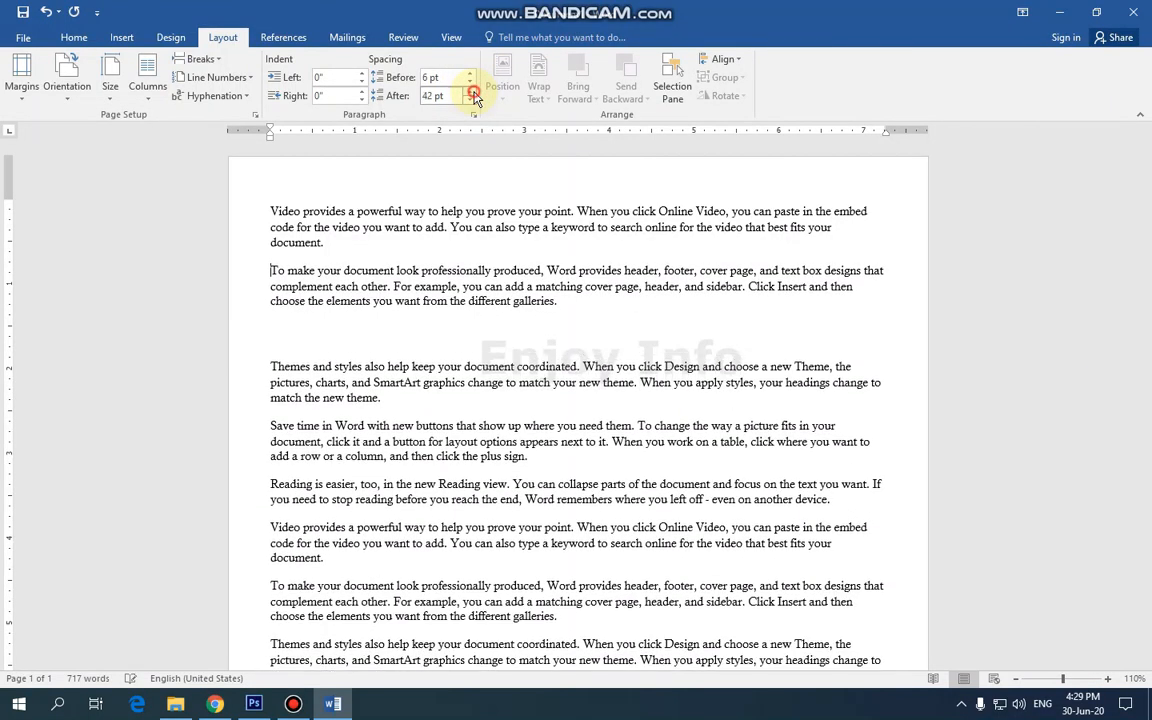
{"action": "left_click", "coordinate": [471, 91]}
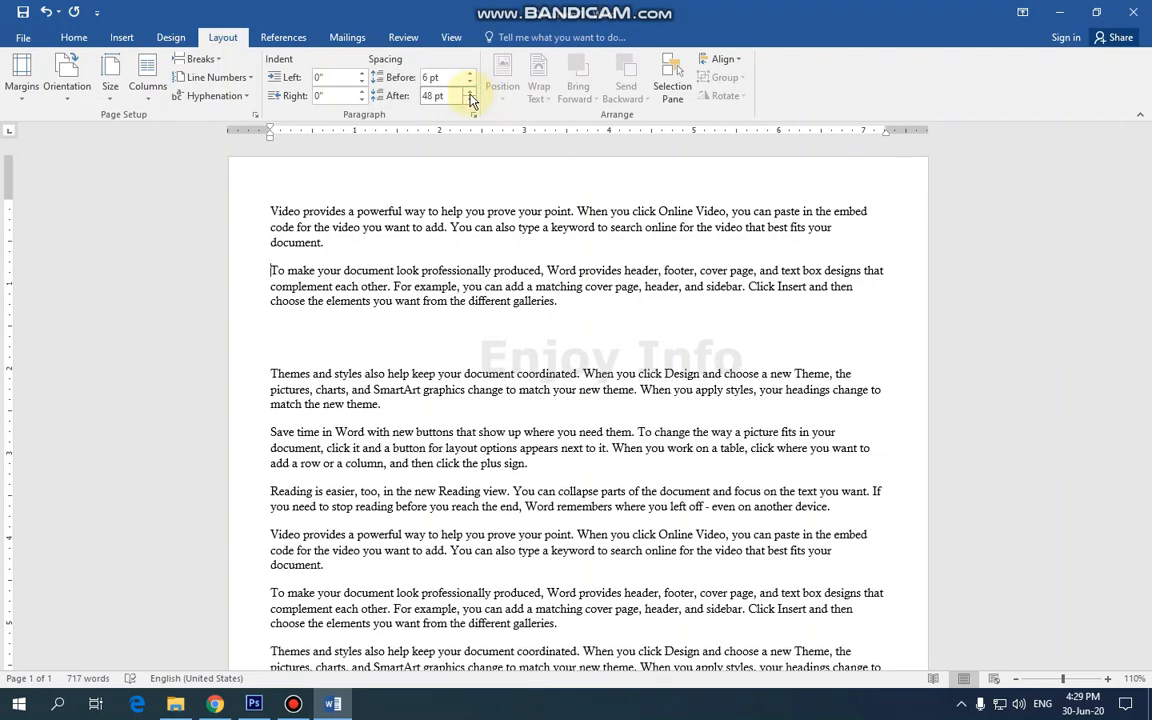
- Reduce the spacing after the second paragraph to 12 pt
{"action": "left_click", "coordinate": [471, 100]}
{"action": "left_click", "coordinate": [471, 100]}
{"action": "left_click", "coordinate": [471, 100]}
{"action": "left_click", "coordinate": [471, 100]}
{"action": "left_click", "coordinate": [471, 100]}
{"action": "left_click", "coordinate": [470, 100]}
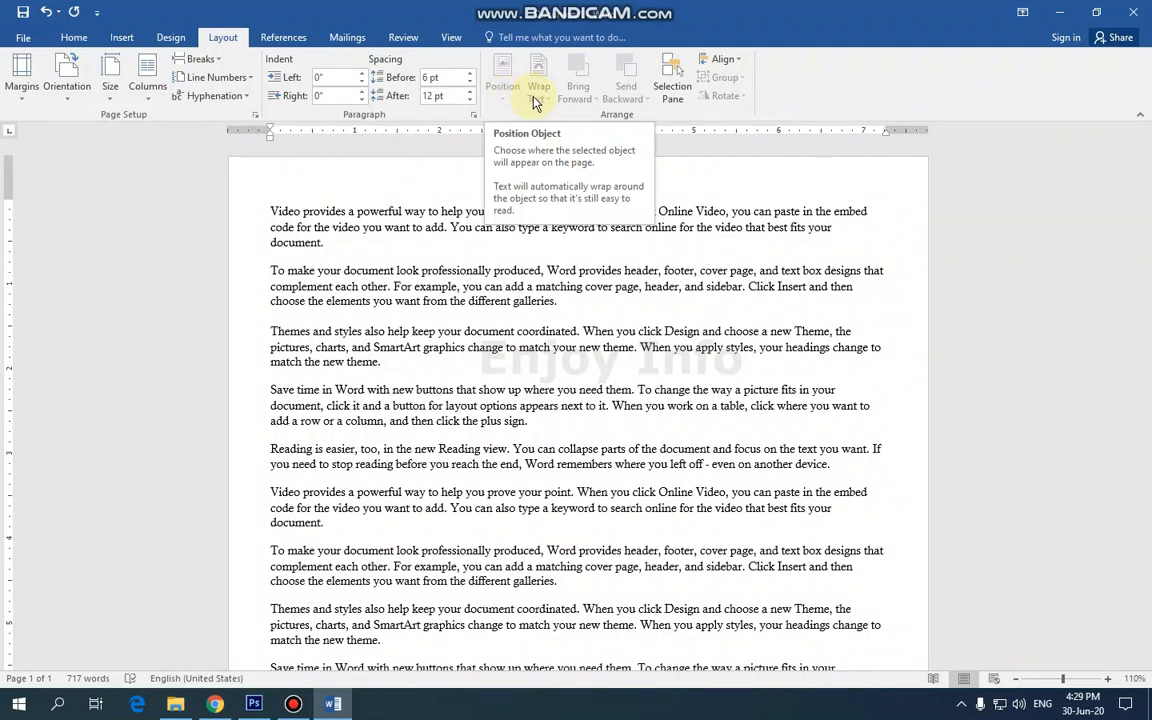
- Draw a rounded rectangle about 1.92" high and 3.09" wide over the second to fourth paragraphs
{"action": "left_click", "coordinate": [121, 37]}
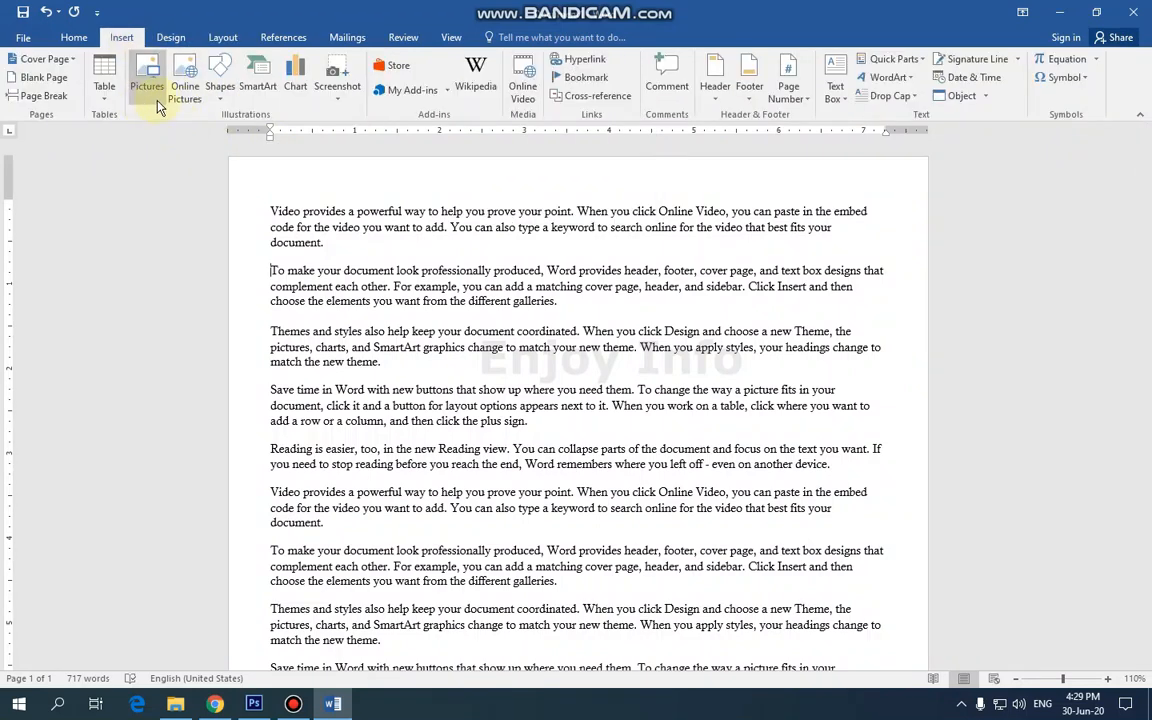
{"action": "left_click", "coordinate": [218, 80]}
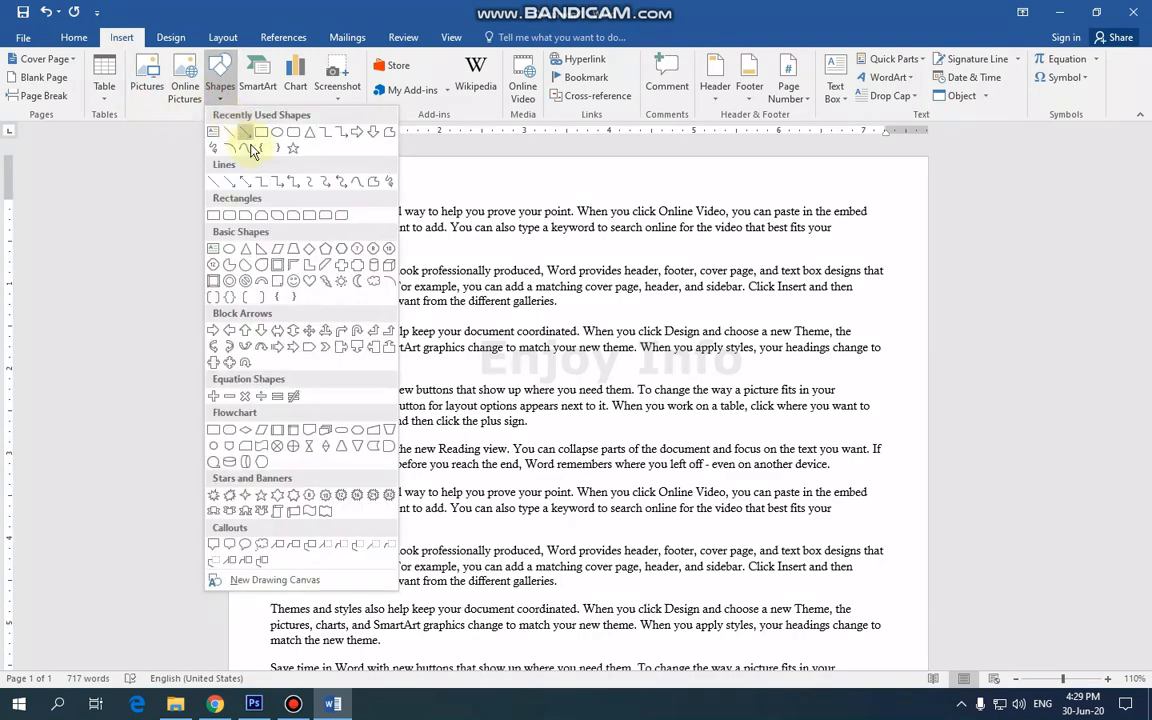
{"action": "left_click", "coordinate": [261, 132]}
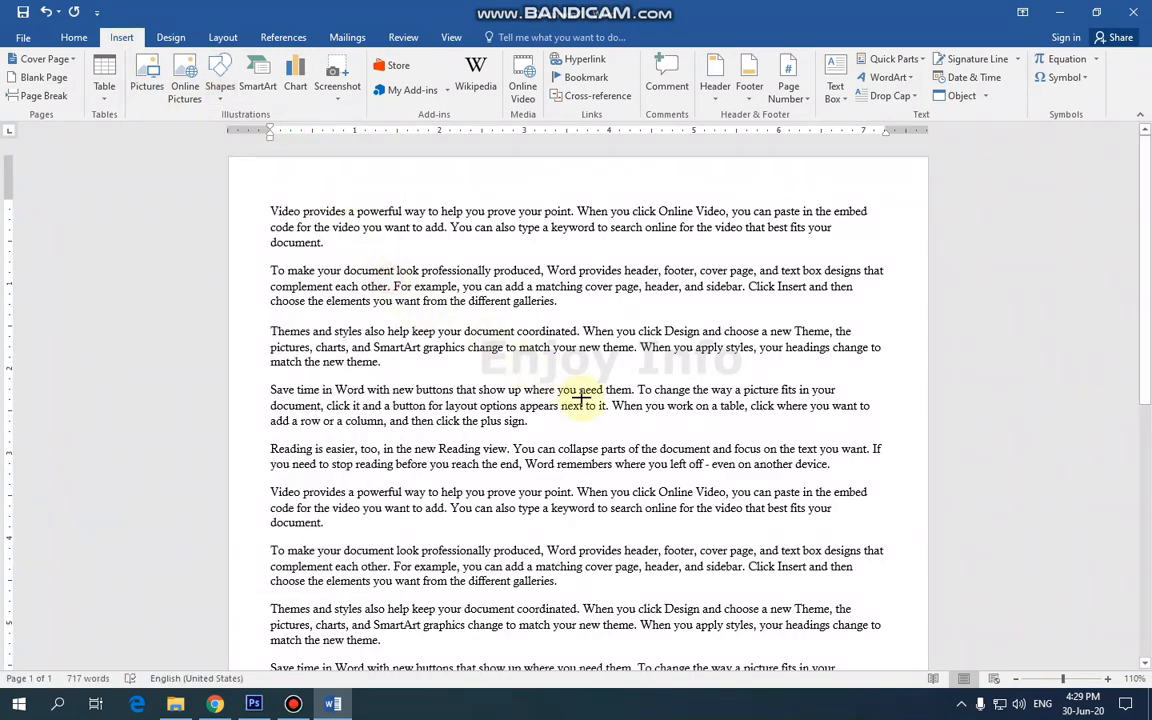
{"action": "left_click_drag", "start_coordinate": [386, 279], "coordinate": [651, 441]}
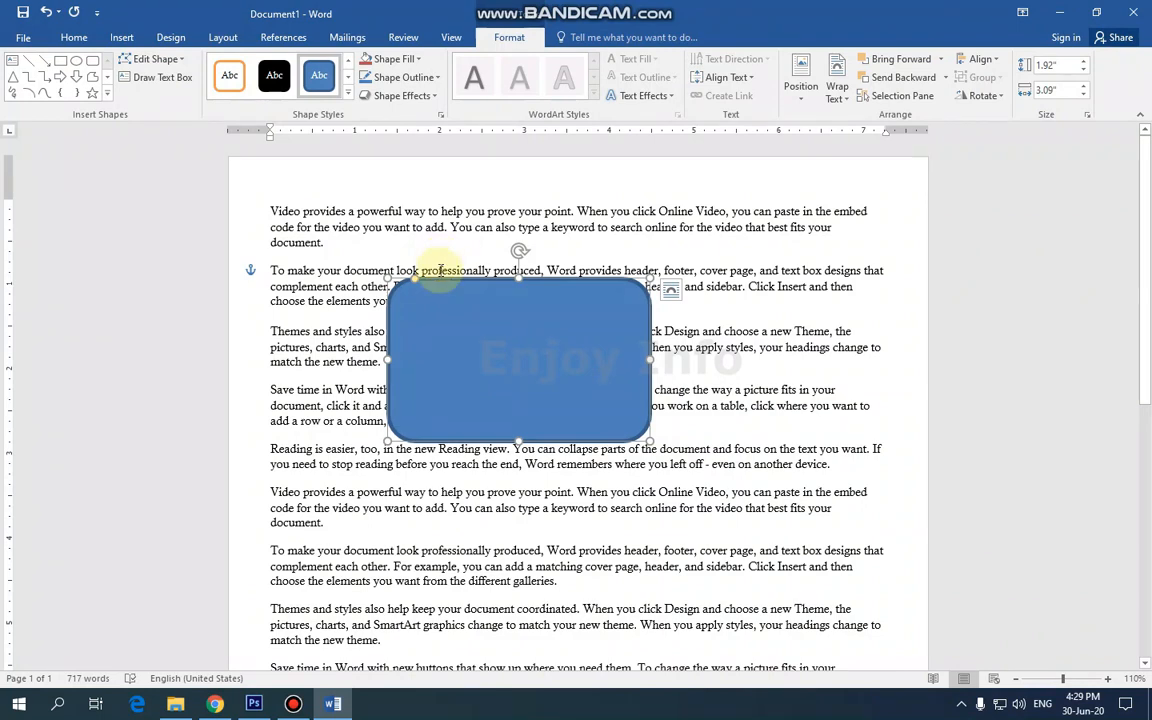
- Examine the arrangement commands and the position choices available for the selected rounded rectangle
{"action": "left_click", "coordinate": [223, 38]}
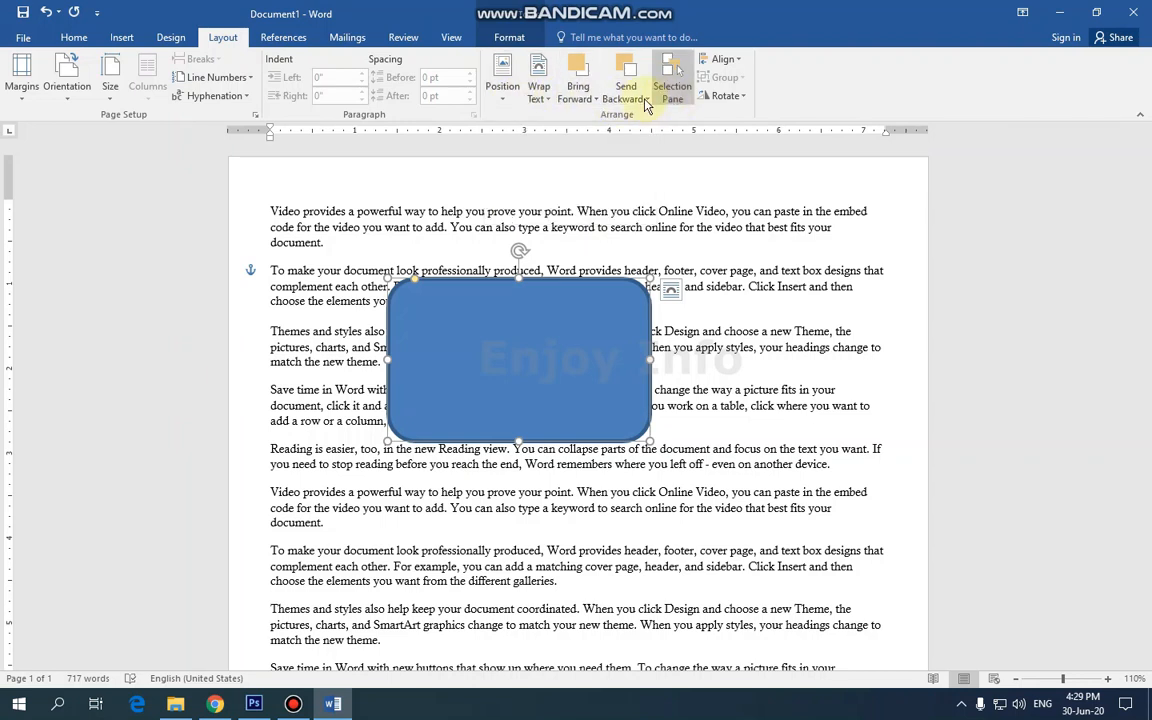
{"action": "left_click", "coordinate": [510, 38]}
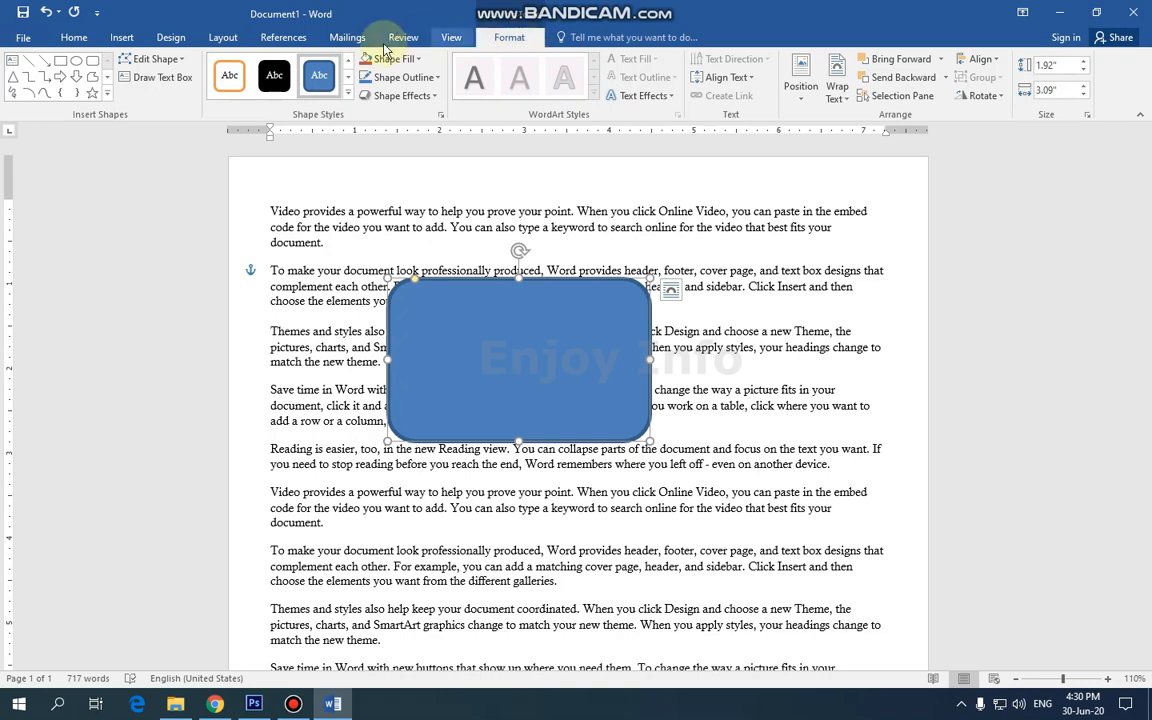
{"action": "left_click", "coordinate": [222, 40]}
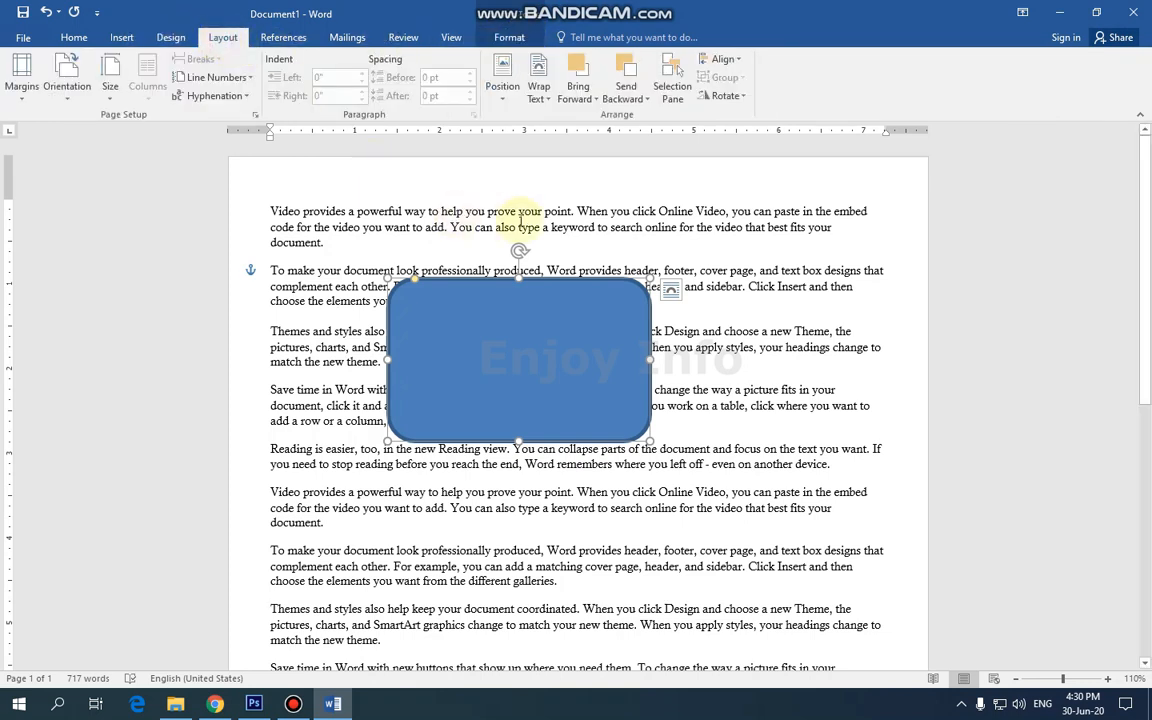
{"action": "left_click", "coordinate": [503, 100]}
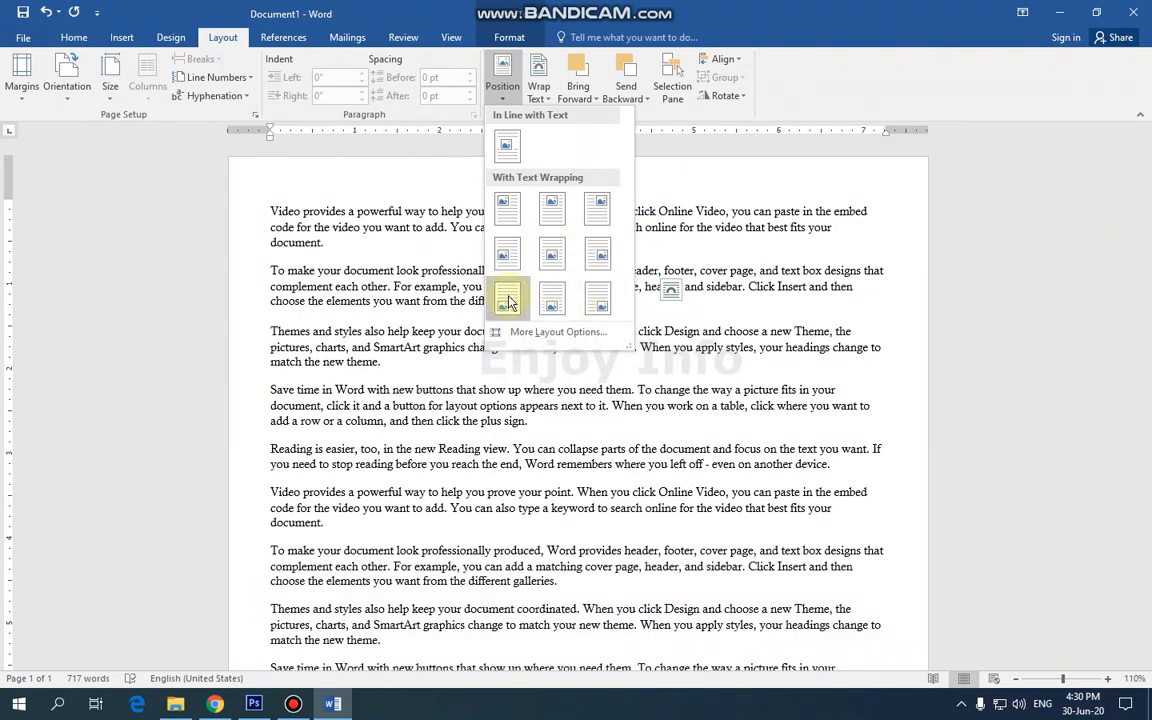
{"action": "scroll", "coordinate": [813, 337], "scroll_direction": "down", "scroll_amount": 3}
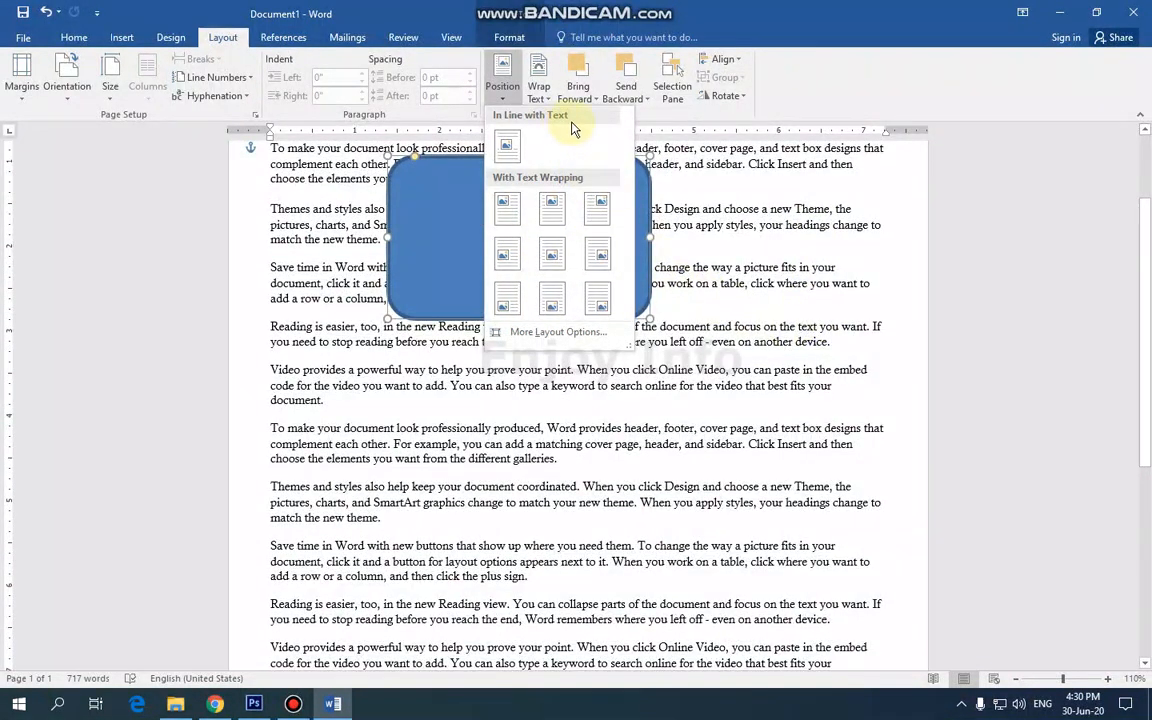
- Apply Square text wrapping to the rounded rectangle and move it down beside the fourth and fifth paragraphs
{"action": "left_click", "coordinate": [540, 92]}
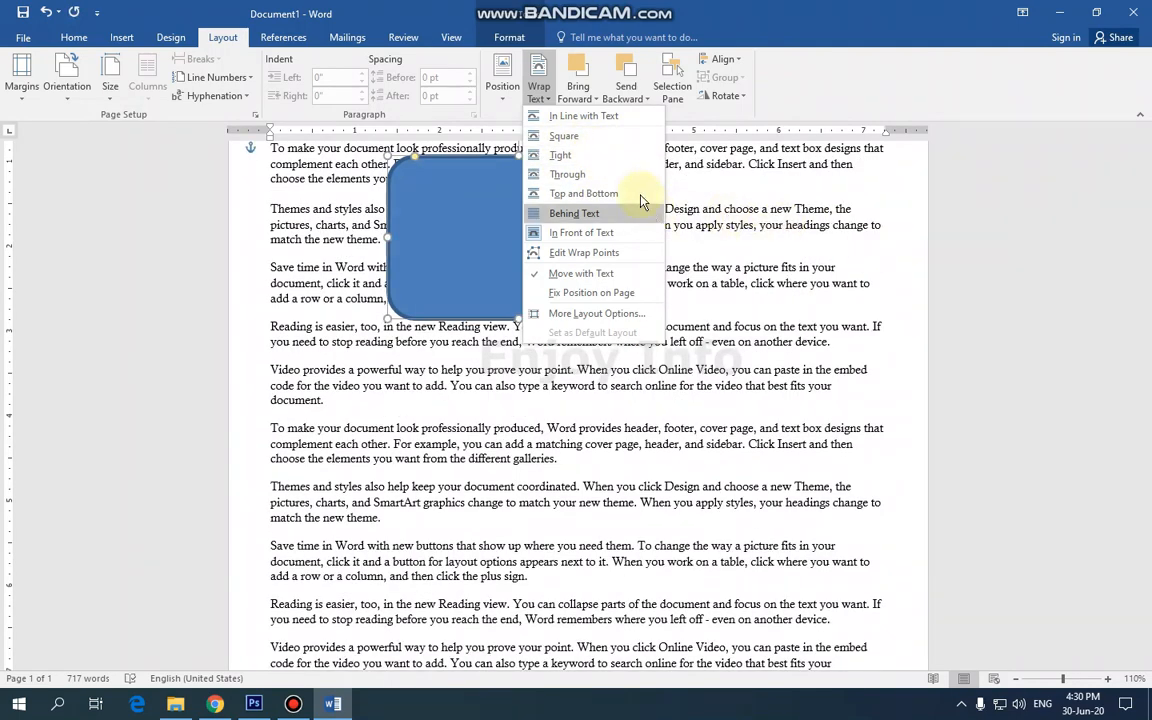
{"action": "left_click", "coordinate": [573, 143]}
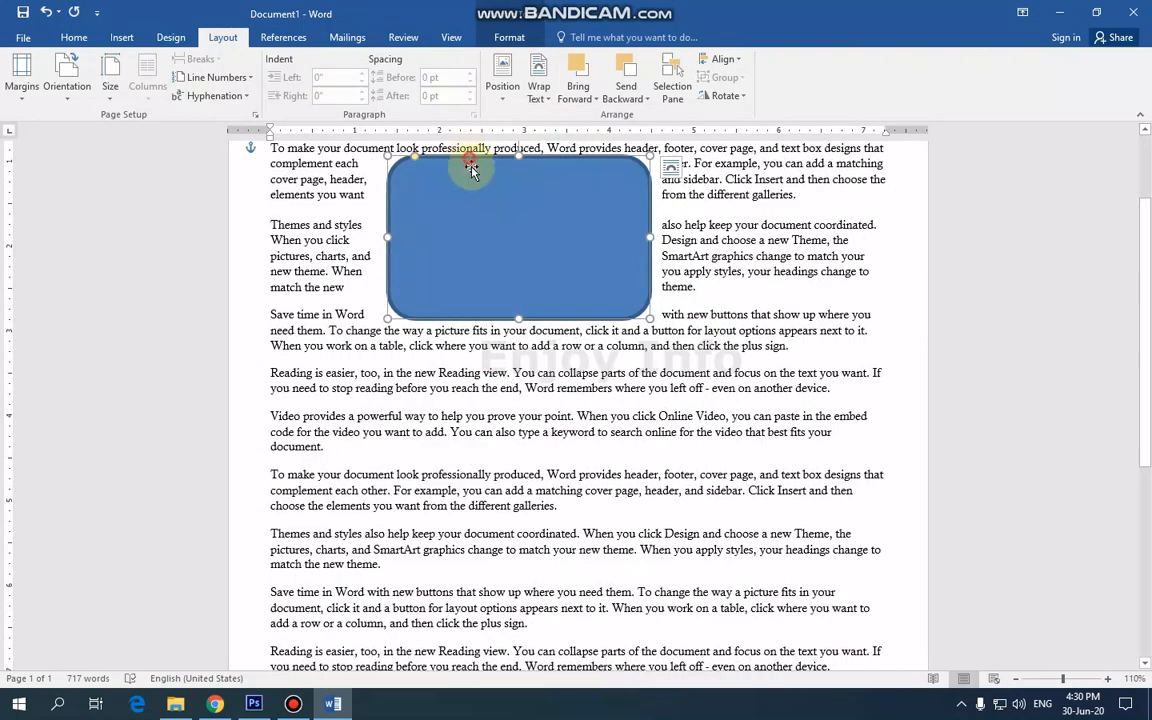
{"action": "left_click_drag", "start_coordinate": [472, 172], "coordinate": [531, 244]}
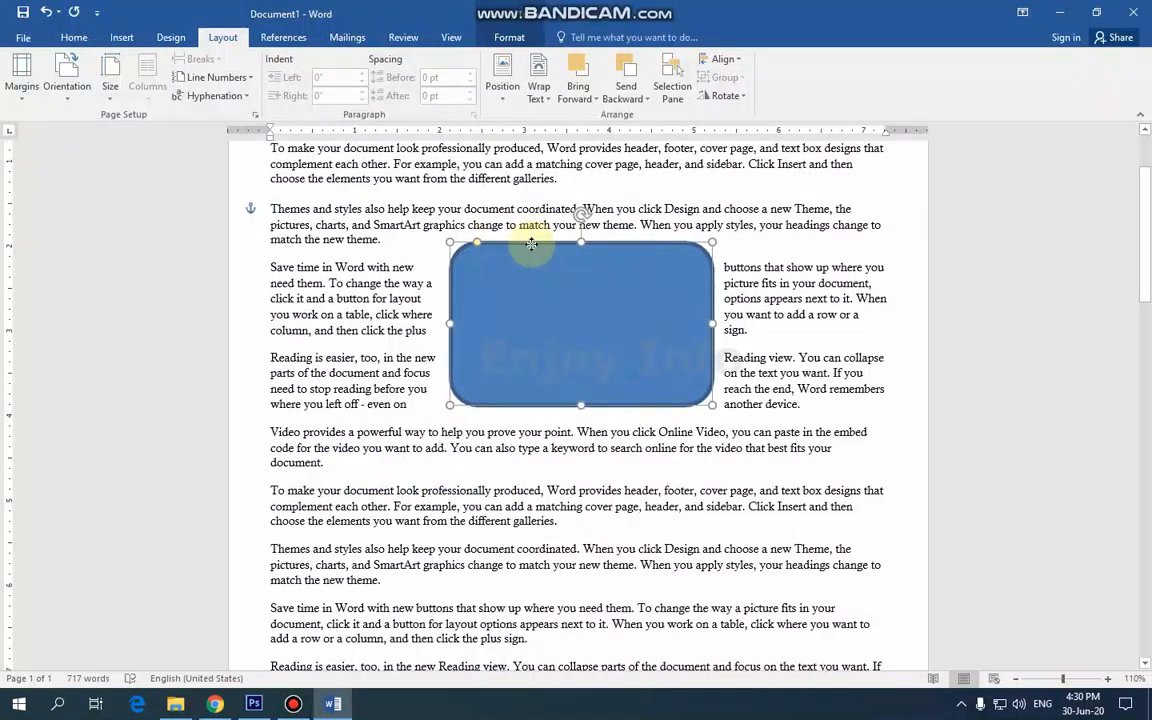
- Undo the rounded rectangle's move, its Square text wrapping and its insertion
{"action": "key", "text": "ctrl+z"}
{"action": "key", "text": "ctrl+z"}
{"action": "key", "text": "ctrl+z"}
{"action": "key", "text": "ctrl+z"}
{"action": "key", "text": "ctrl+z"}
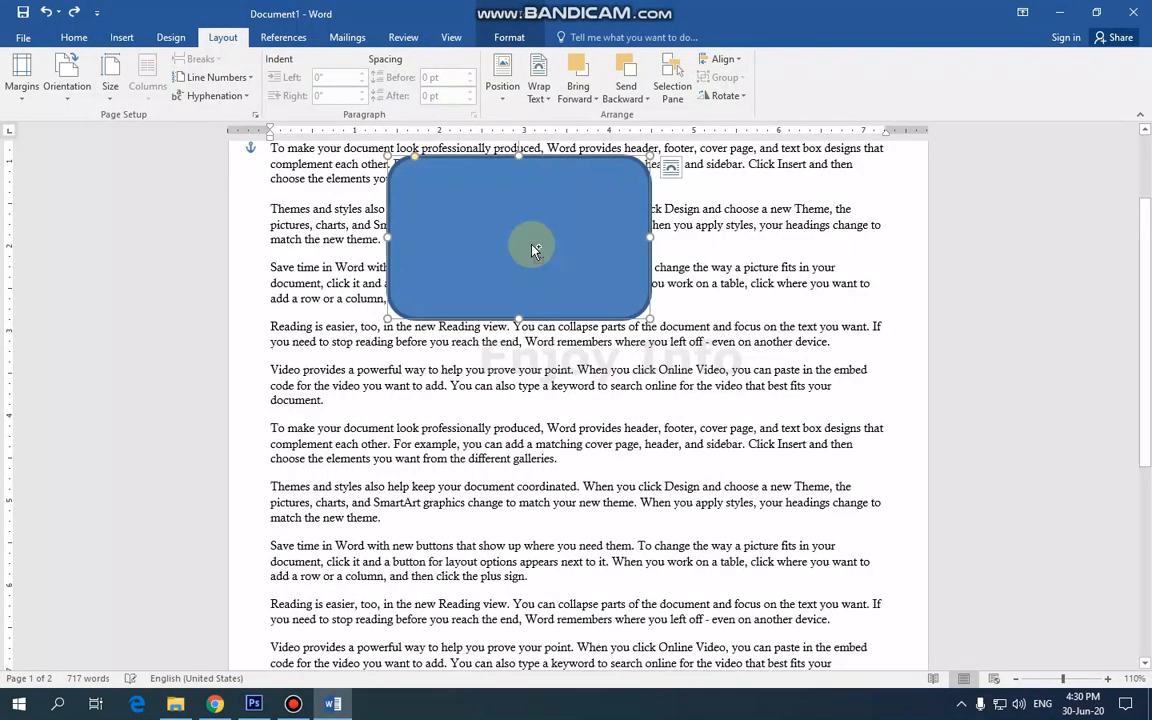
{"action": "scroll", "coordinate": [437, 226], "scroll_direction": "up", "scroll_amount": 1}
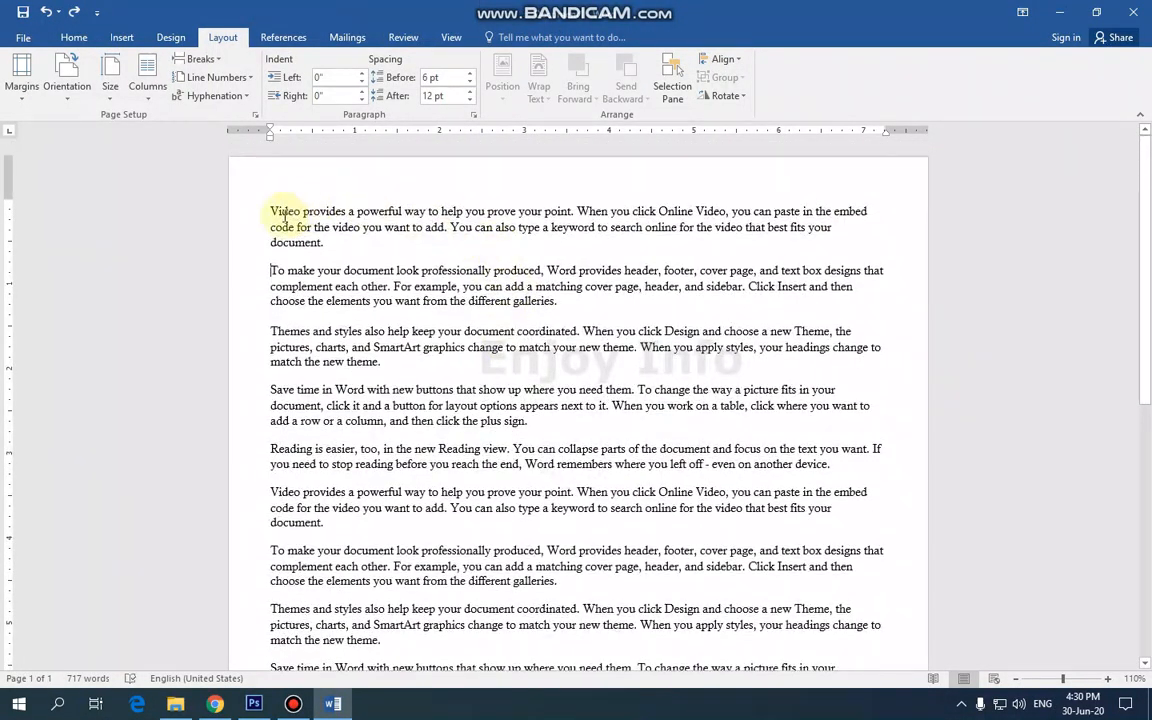
- Insert the picture of the computer tower from the Pictures folder into the first paragraph
{"action": "left_click", "coordinate": [121, 37]}
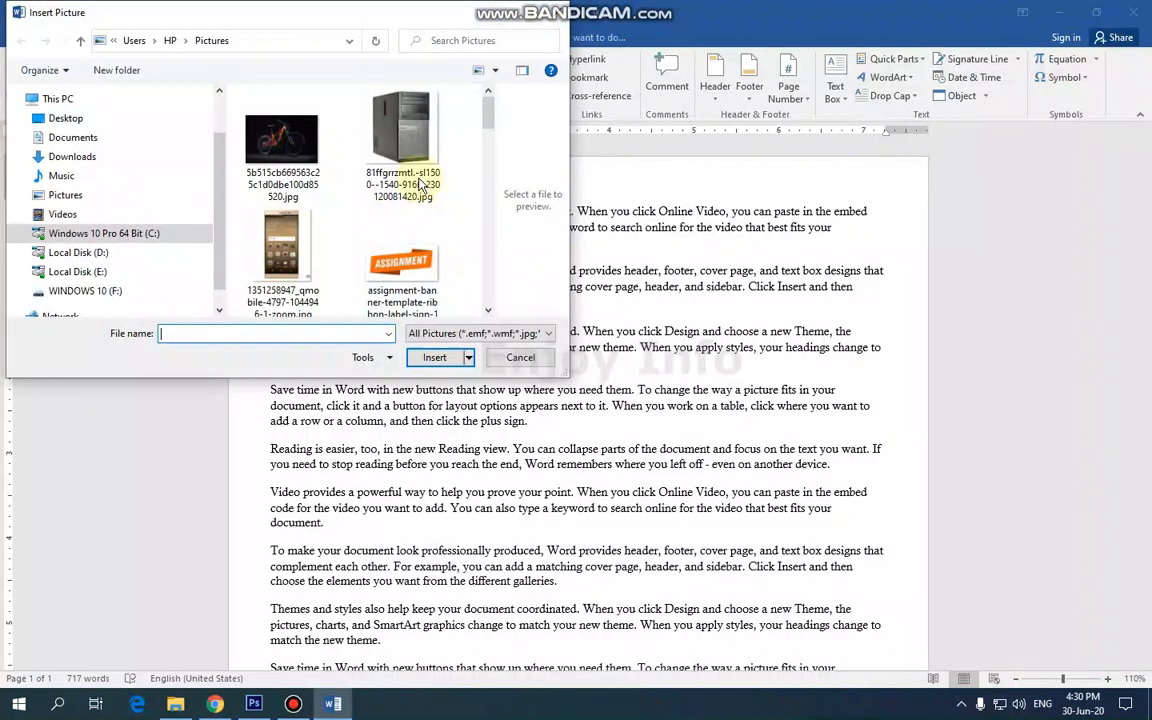
{"action": "left_click", "coordinate": [400, 140]}
{"action": "left_click", "coordinate": [434, 358]}
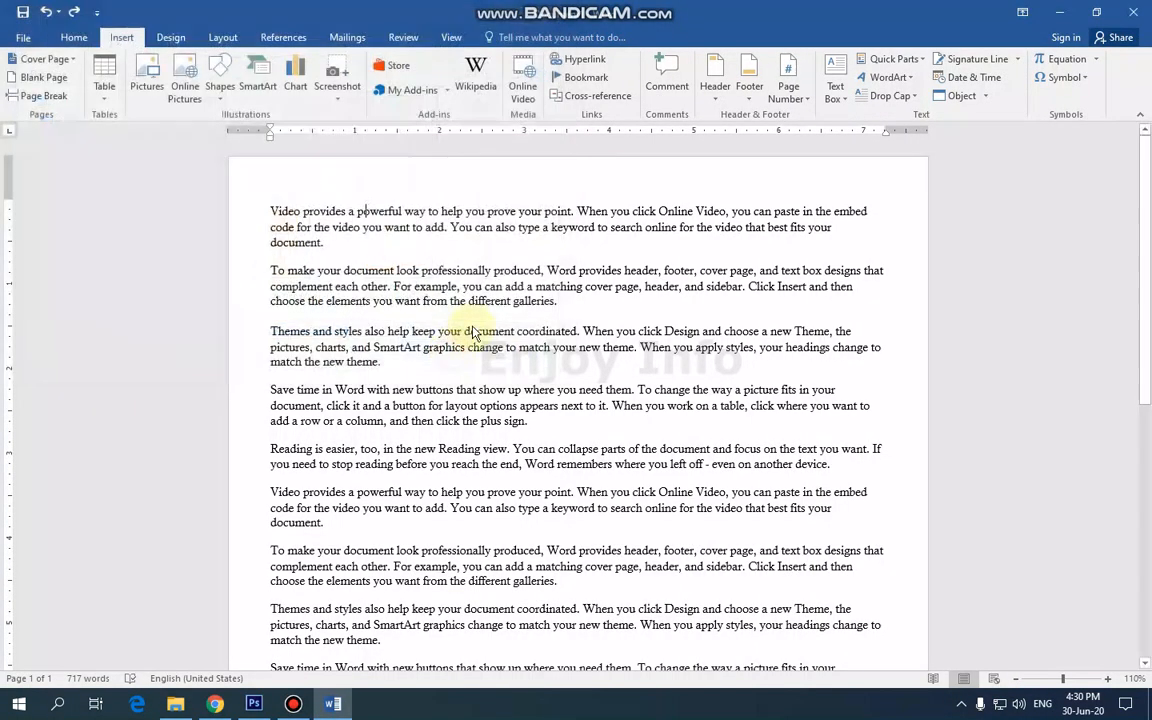
- Apply Square text wrapping to the computer tower picture and place it at the left margin beside the first three paragraphs
{"action": "left_click_drag", "start_coordinate": [450, 303], "coordinate": [411, 296]}
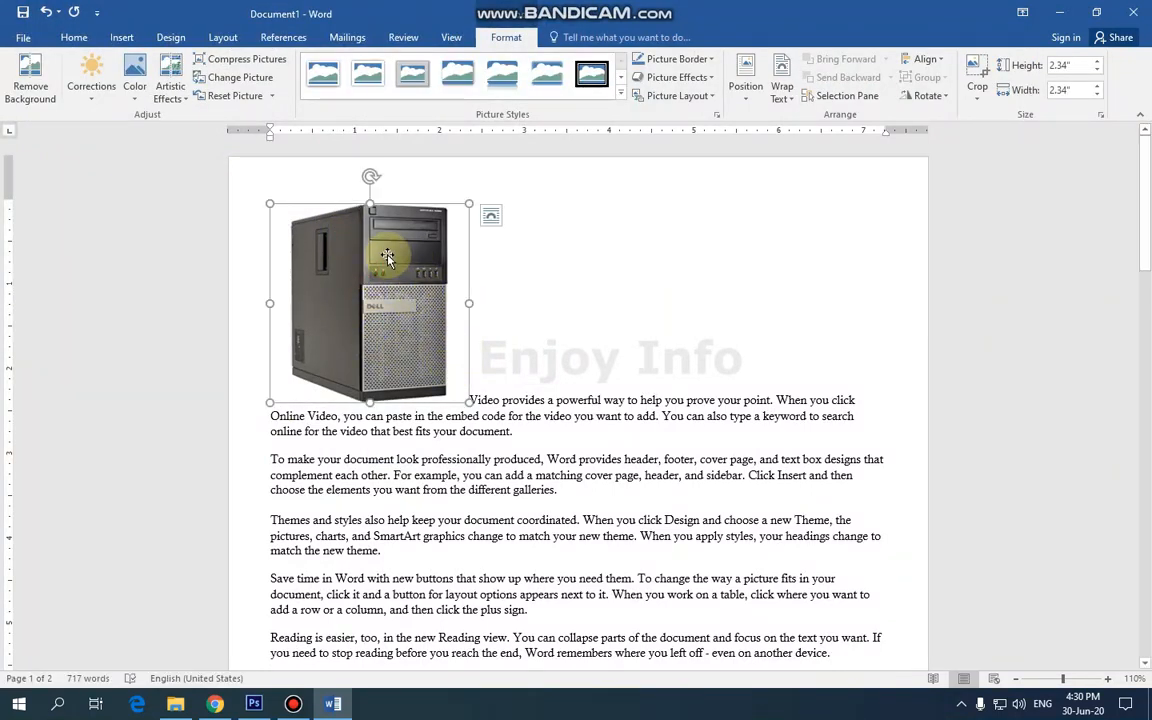
{"action": "left_click", "coordinate": [240, 42]}
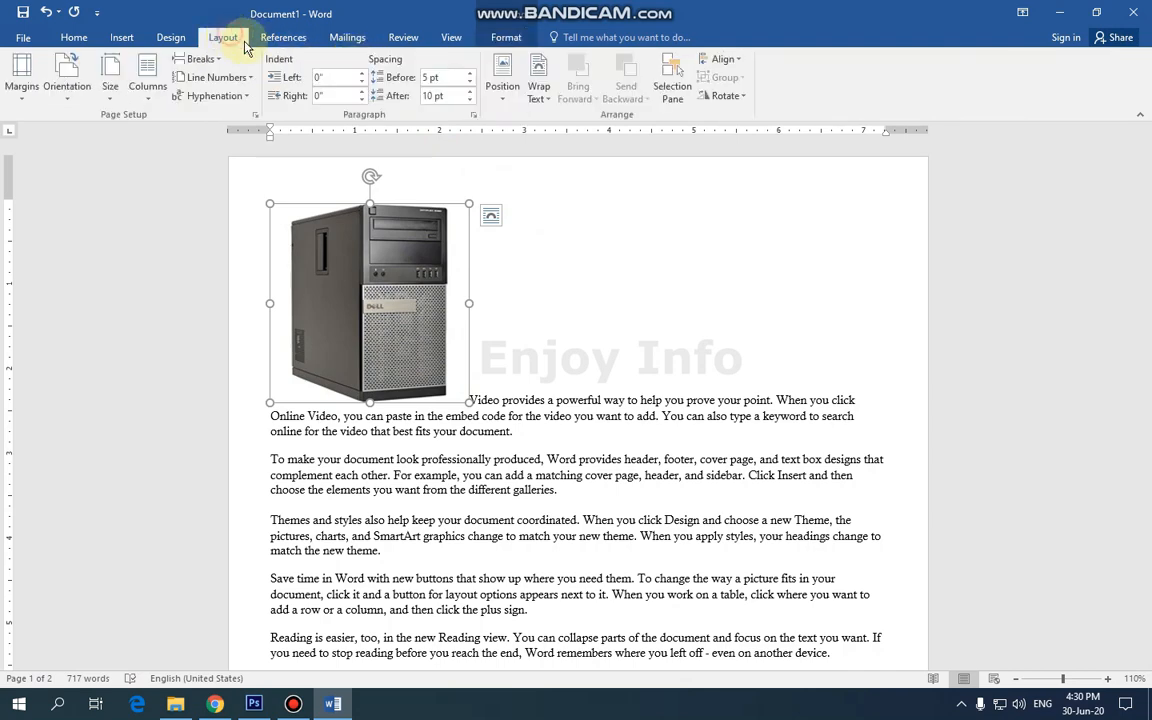
{"action": "left_click", "coordinate": [538, 85]}
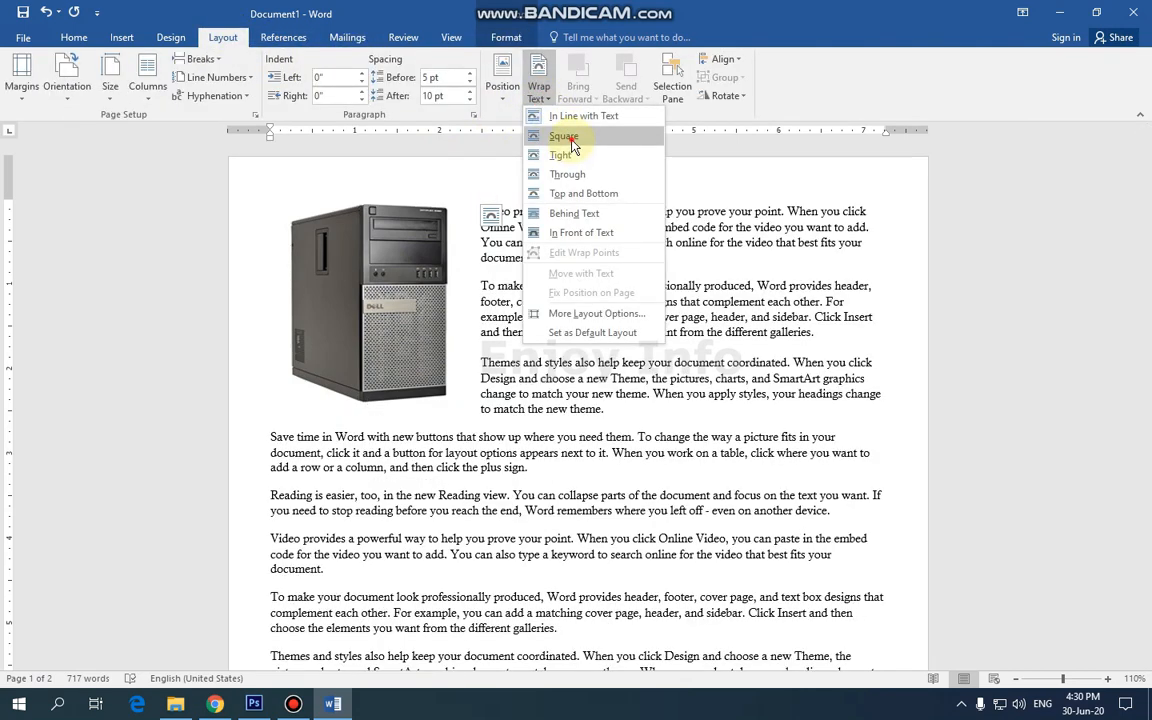
{"action": "left_click", "coordinate": [571, 145]}
{"action": "left_click_drag", "start_coordinate": [430, 196], "coordinate": [341, 218]}
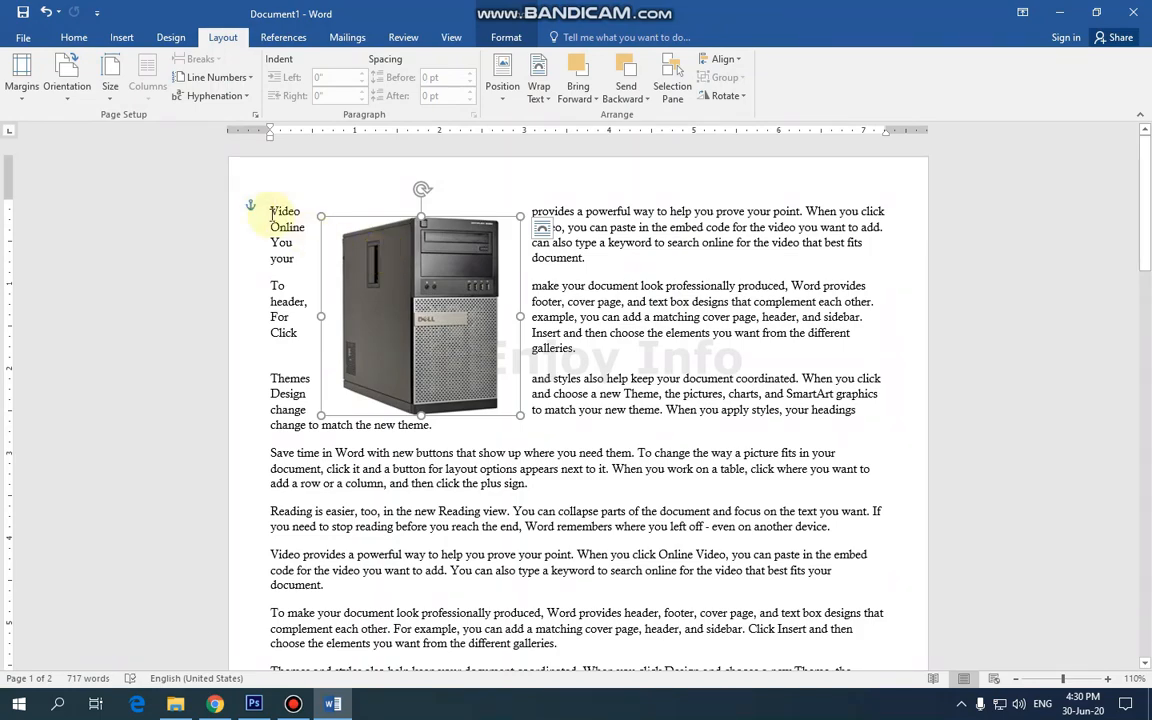
{"action": "left_click_drag", "start_coordinate": [440, 255], "coordinate": [367, 241]}
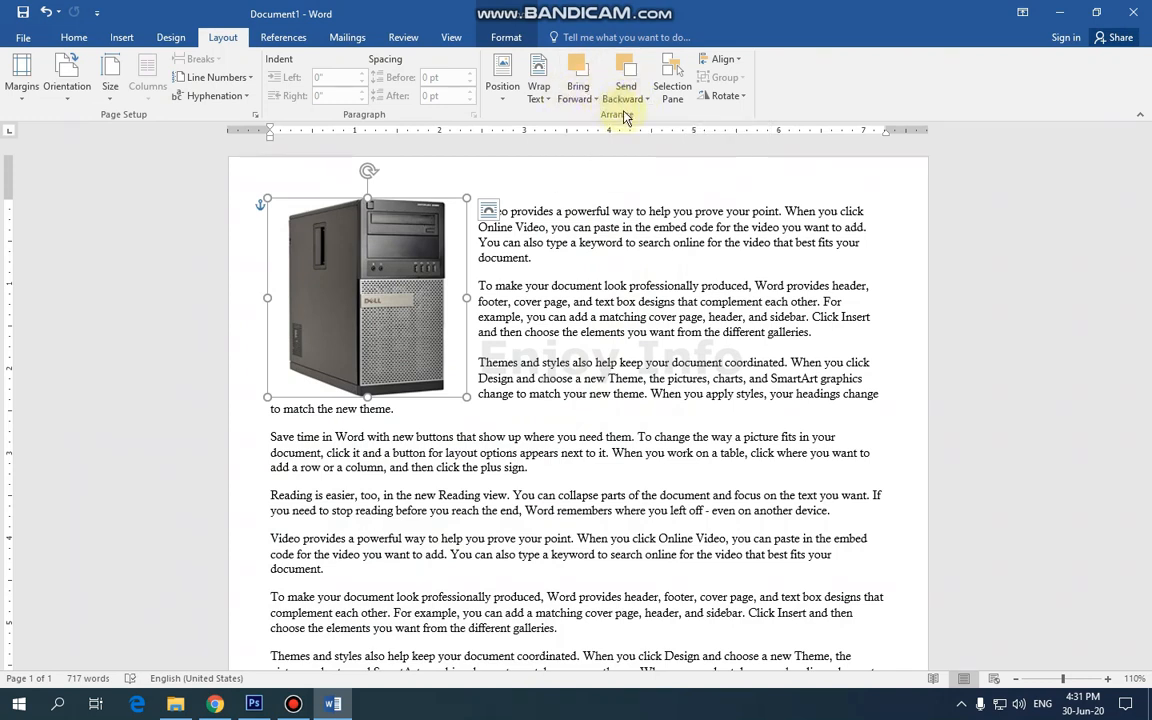
- Align the computer tower picture horizontally to the center, and then to the right margin
{"action": "left_click", "coordinate": [724, 60]}
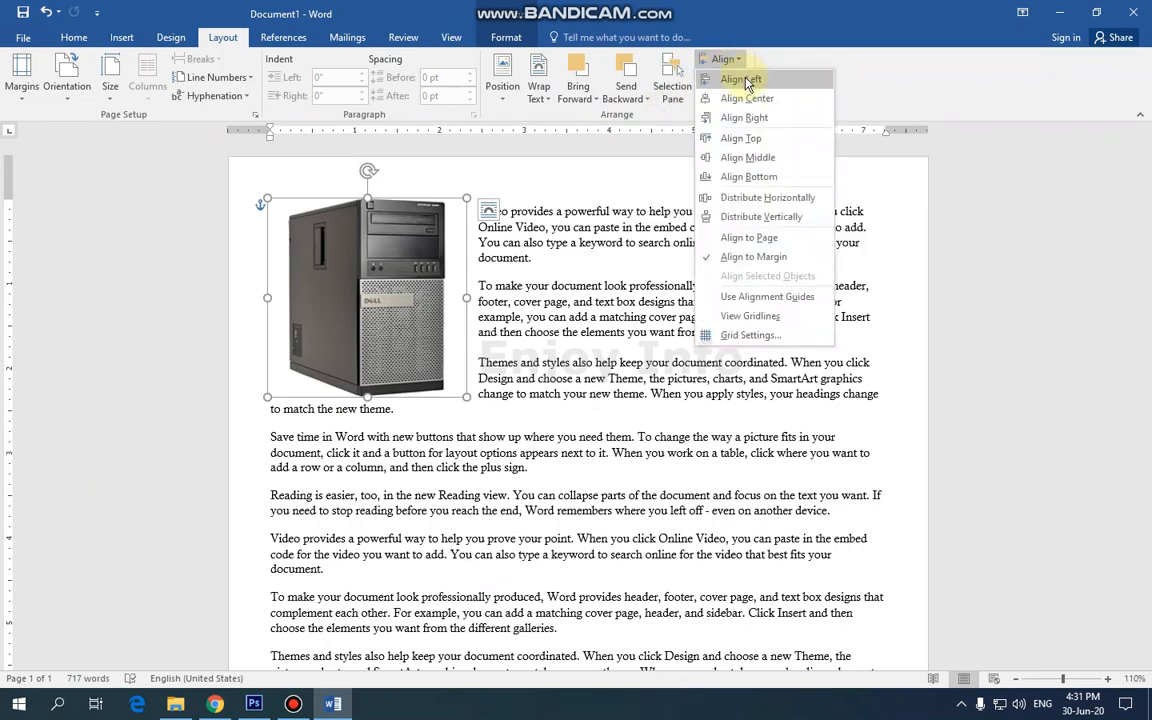
{"action": "left_click", "coordinate": [752, 98]}
{"action": "left_click", "coordinate": [728, 60]}
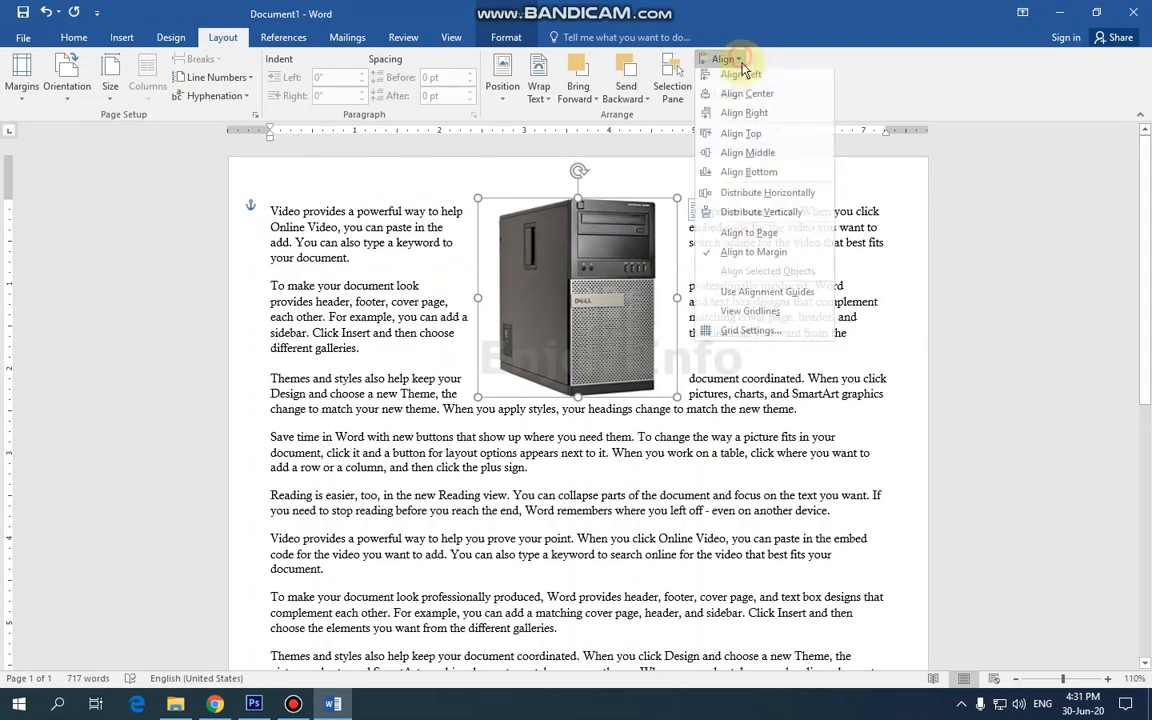
{"action": "left_click", "coordinate": [752, 118]}
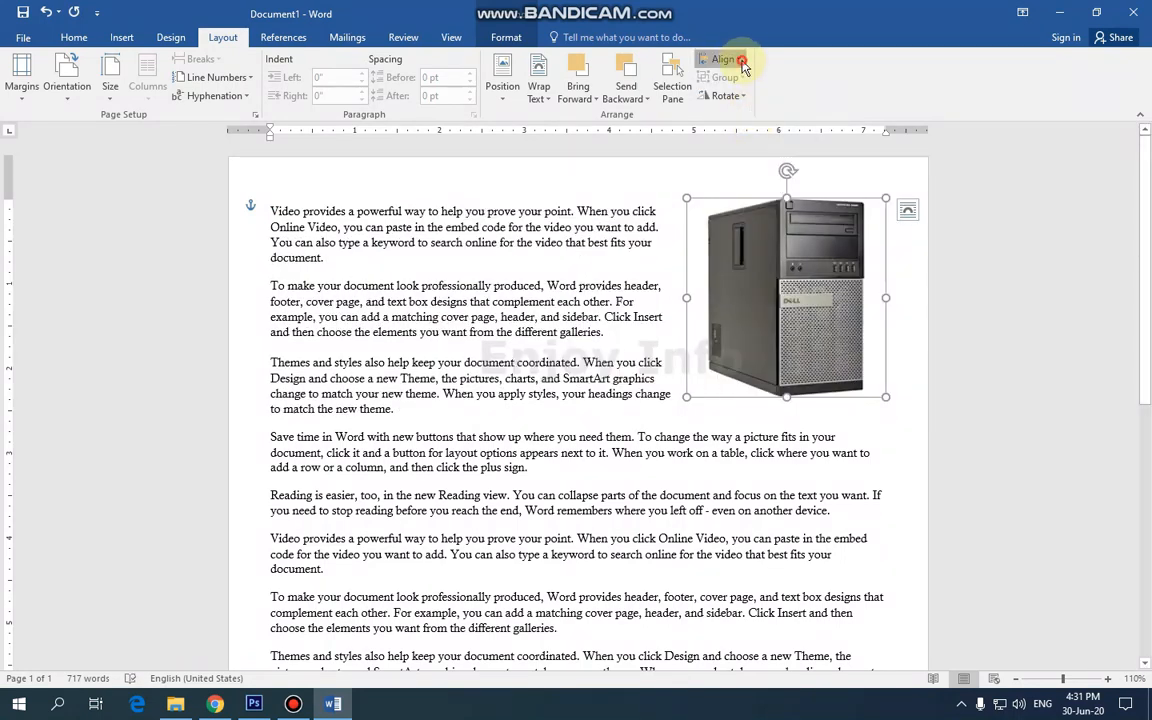
- Align the computer tower picture vertically to the top margin, and then to the middle of the page
{"action": "left_click", "coordinate": [724, 60]}
{"action": "left_click", "coordinate": [740, 139]}
{"action": "left_click", "coordinate": [725, 60]}
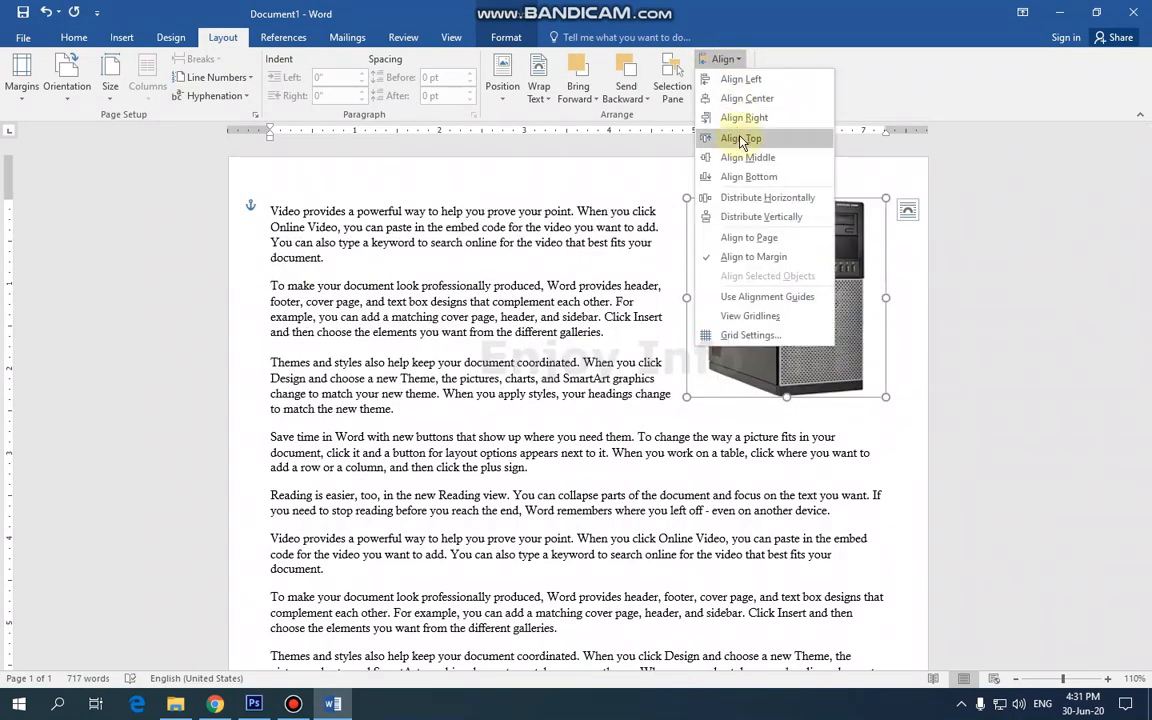
{"action": "left_click", "coordinate": [748, 157]}
{"action": "scroll", "coordinate": [911, 244], "scroll_direction": "down", "scroll_amount": 5}
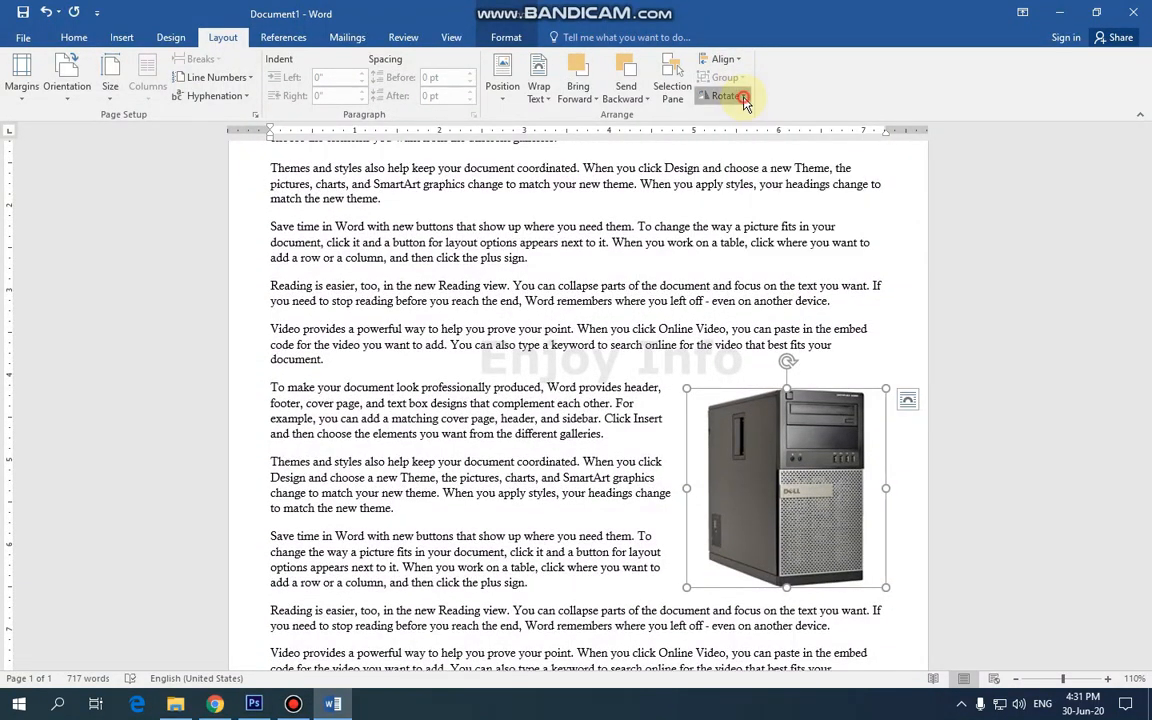
- Preview the rotate and flip options on the computer tower picture without applying any
{"action": "left_click", "coordinate": [742, 97]}
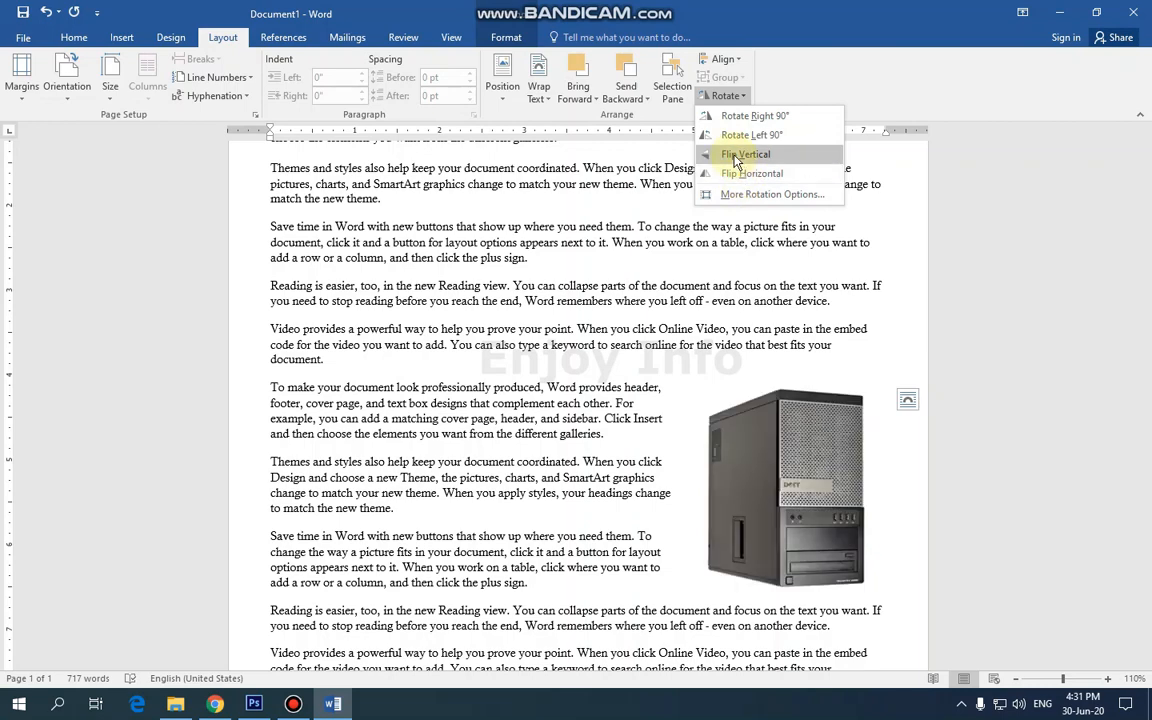
{"action": "left_click", "coordinate": [683, 10]}
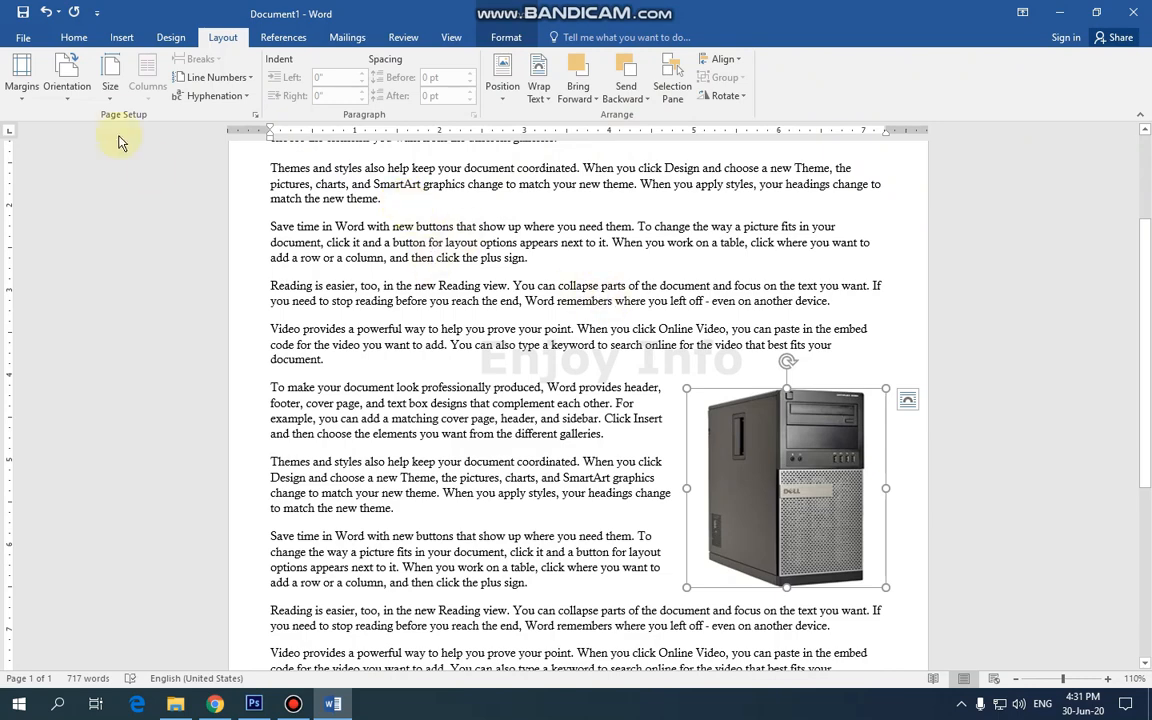
{"action": "left_click", "coordinate": [121, 37]}
{"action": "left_click", "coordinate": [141, 92]}
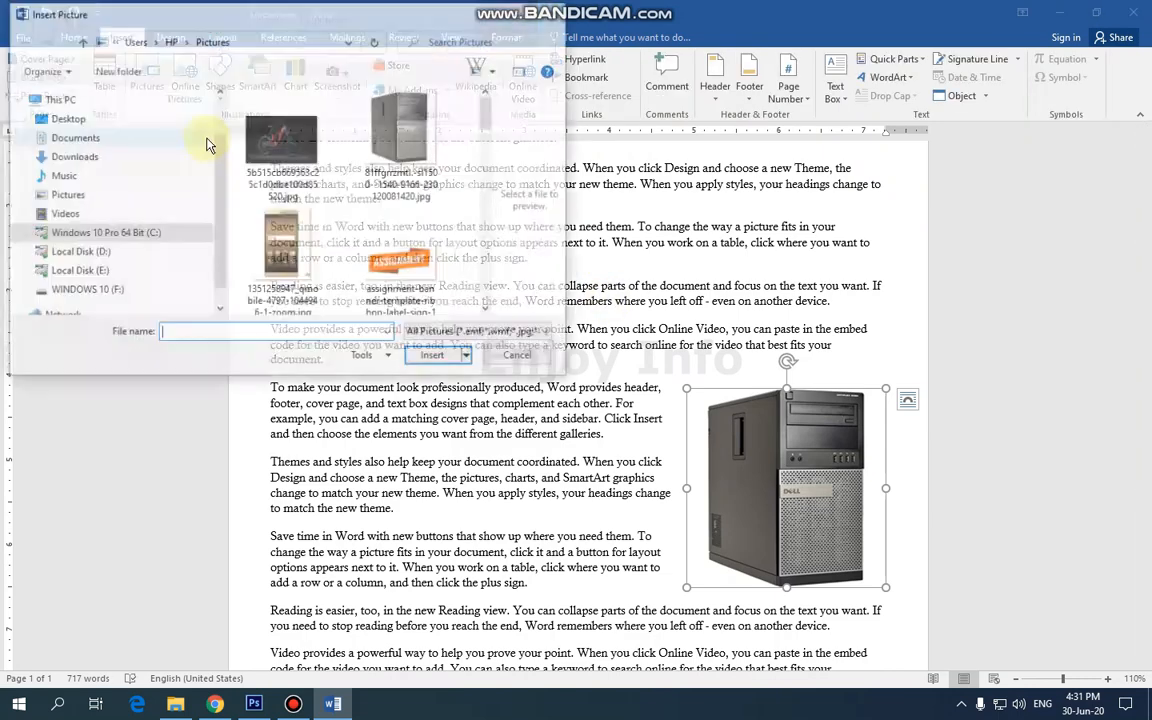
{"action": "left_click", "coordinate": [1067, 494]}
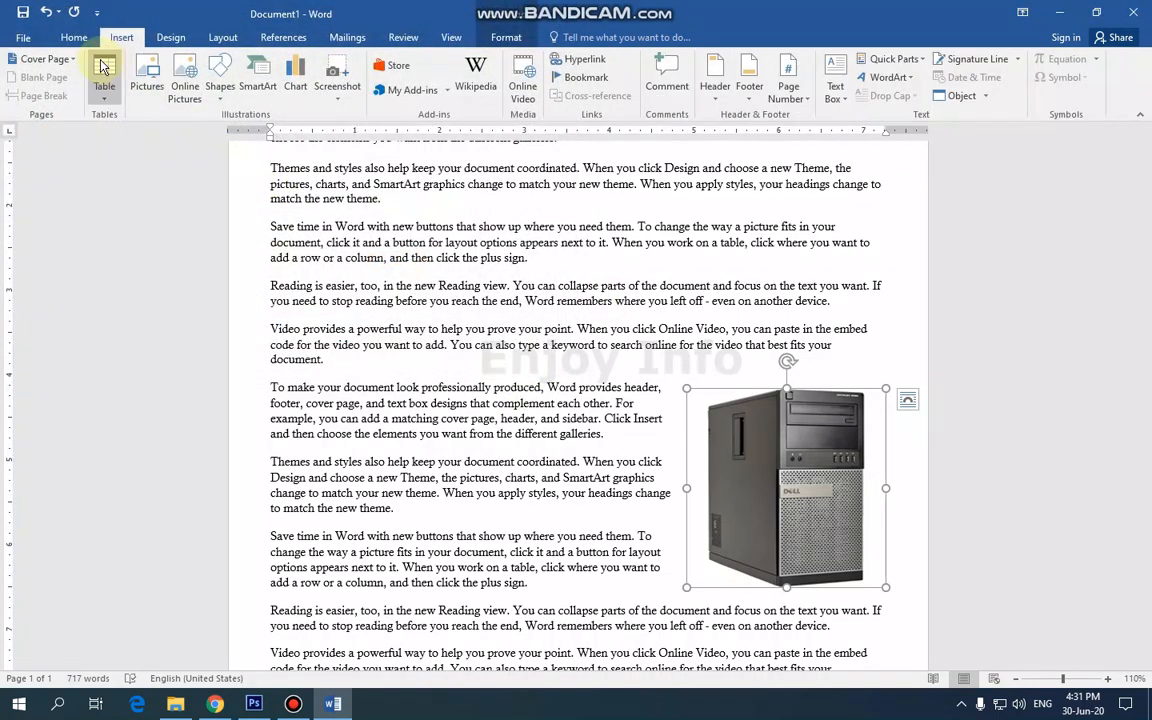
- Draw a rectangle with rounded diagonal corners, about 2.59" wide and 1.9" high, over the text above and beside the computer tower picture
{"action": "left_click", "coordinate": [220, 80]}
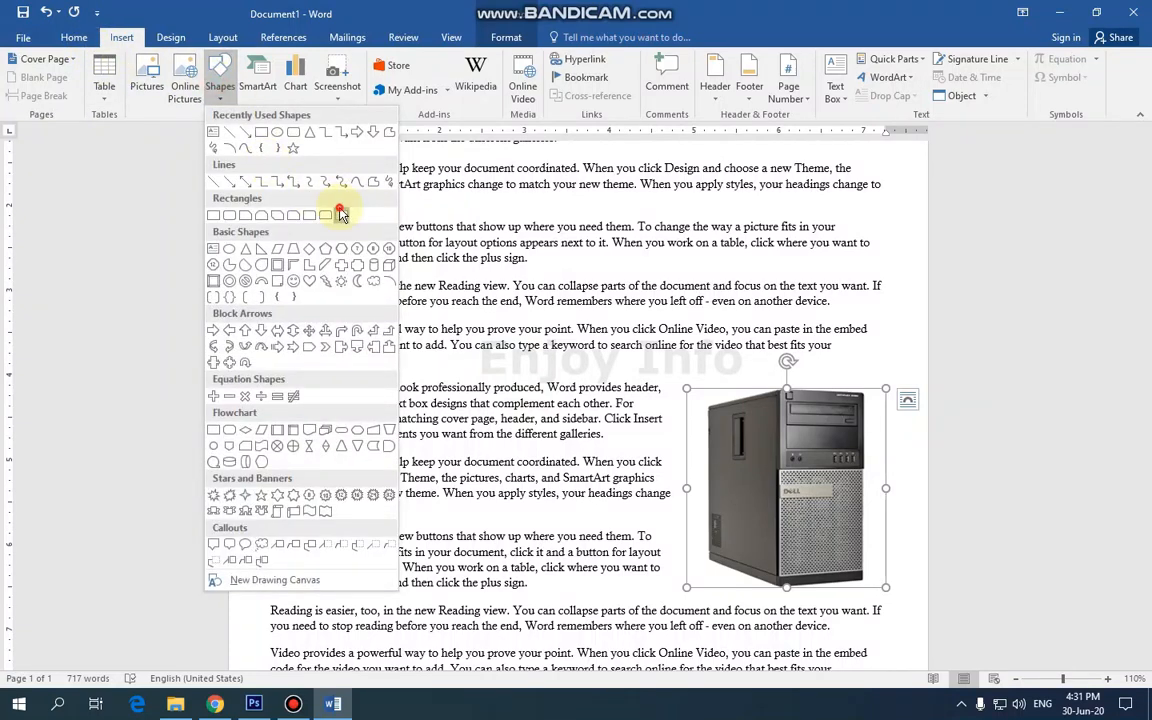
{"action": "left_click", "coordinate": [340, 214]}
{"action": "left_click_drag", "start_coordinate": [400, 240], "coordinate": [620, 398]}
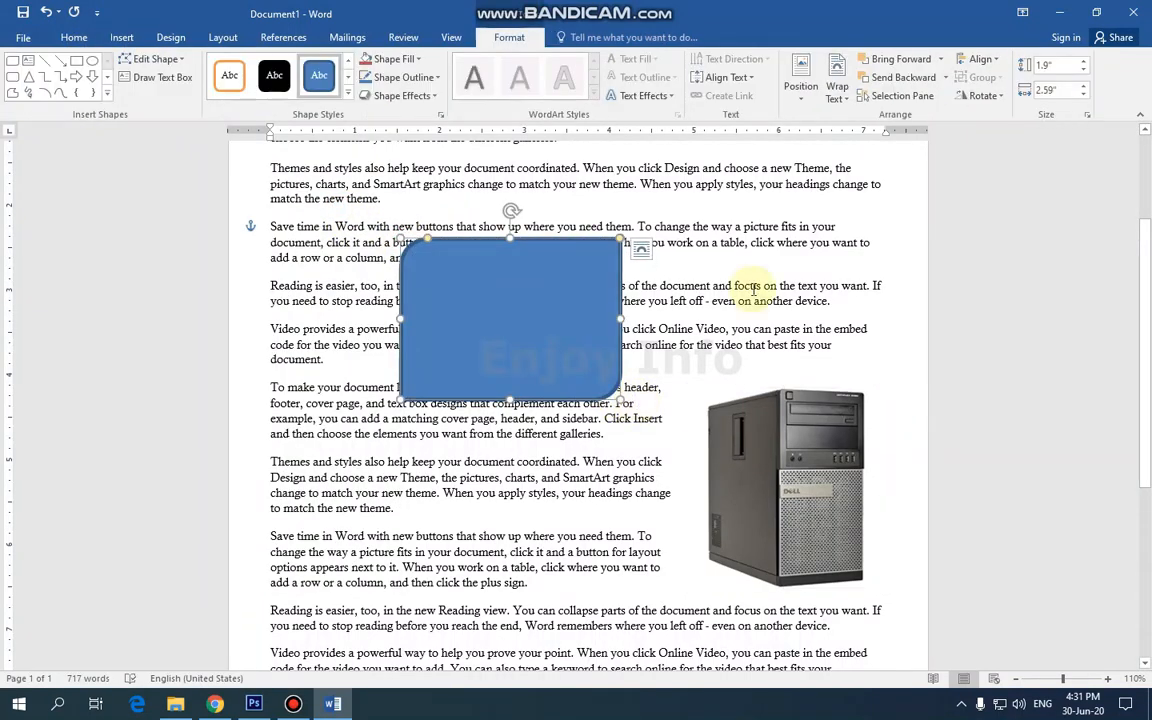
- Group the blue rectangle with the computer tower picture and move the group slightly up and to the left
{"action": "left_click", "coordinate": [221, 38]}
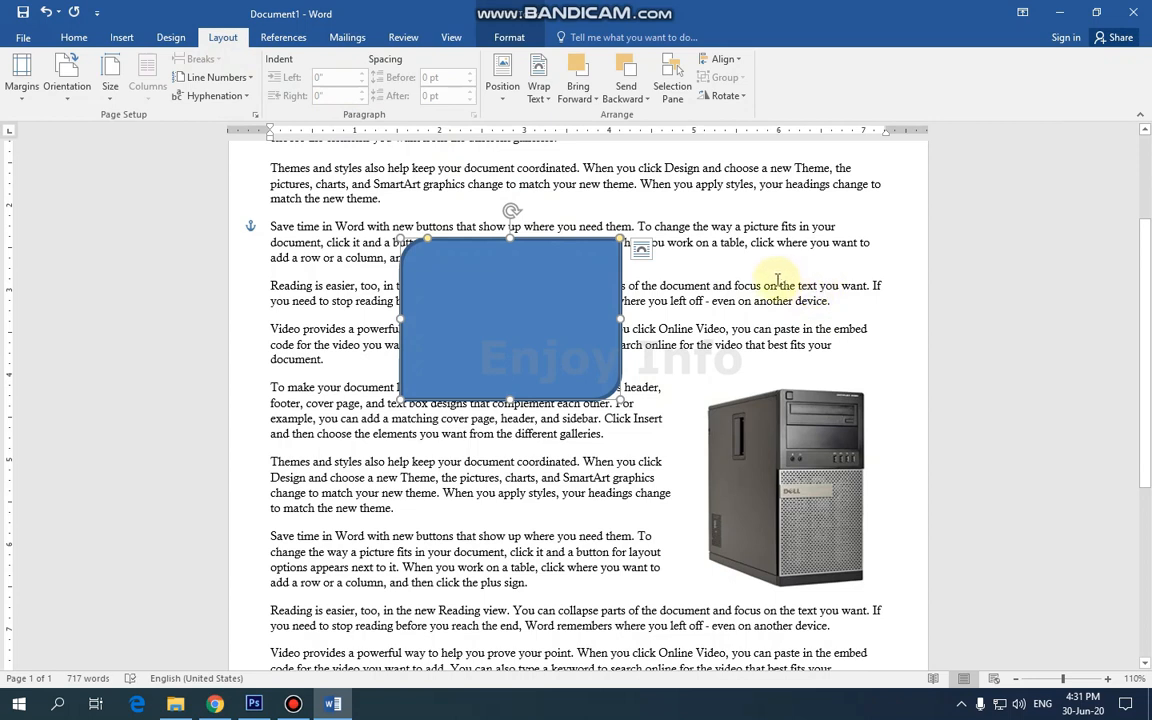
{"action": "left_click", "coordinate": [810, 450], "text": "shift"}
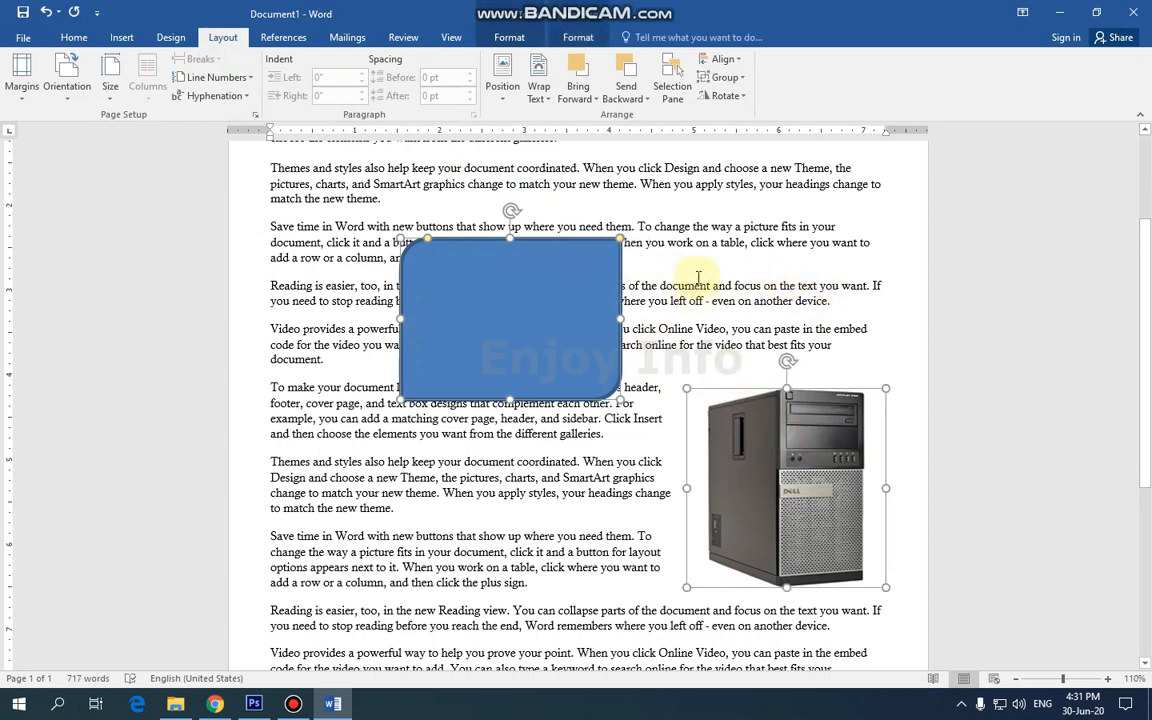
{"action": "left_click", "coordinate": [740, 96]}
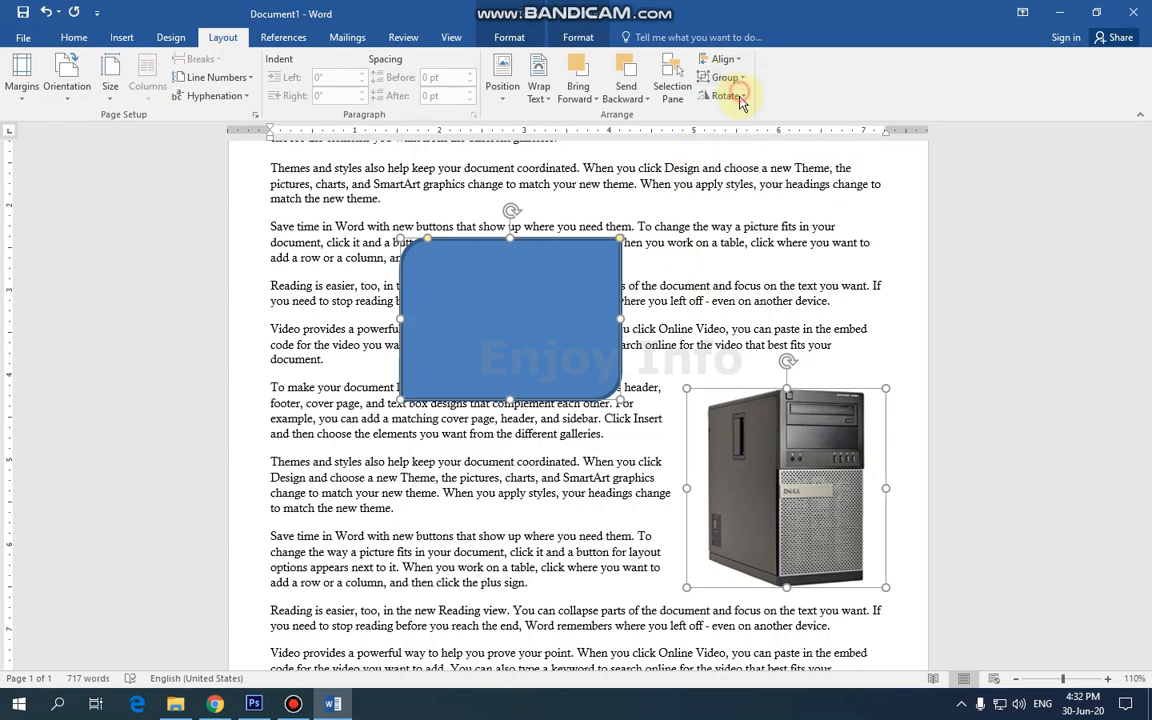
{"action": "left_click_drag", "start_coordinate": [525, 262], "coordinate": [508, 283]}
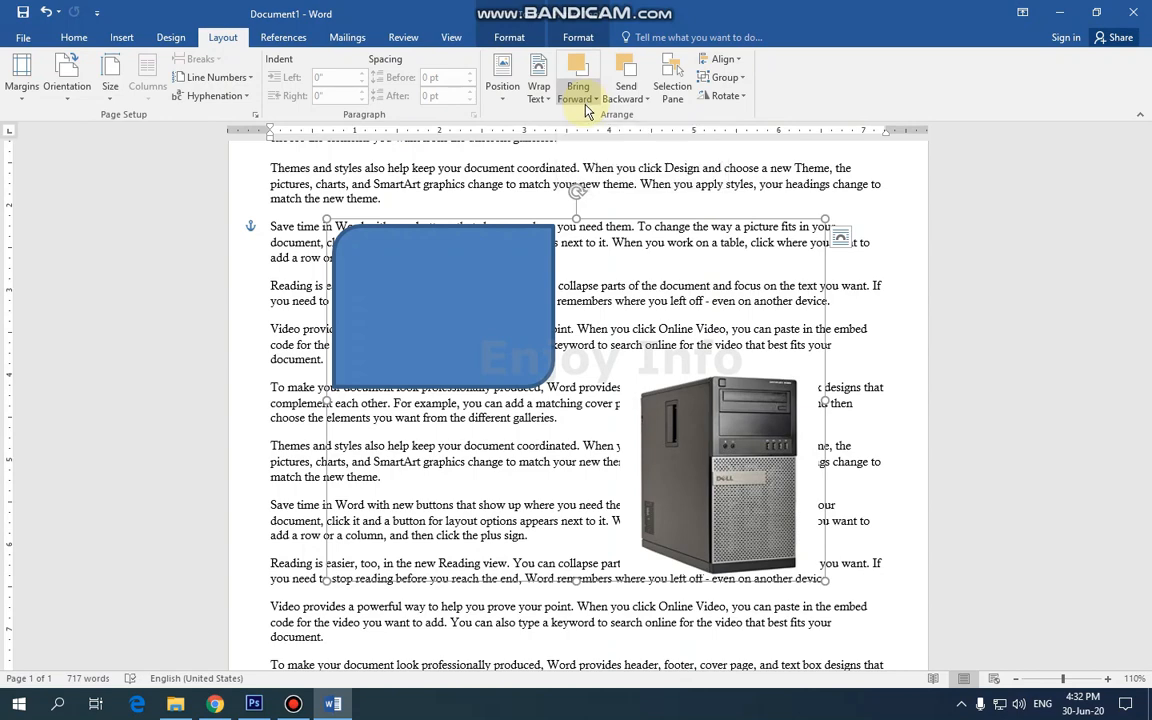
- Undo the grouping and its move, and shift the selected rectangle and picture together up and to the left
{"action": "key", "text": "ctrl+z"}
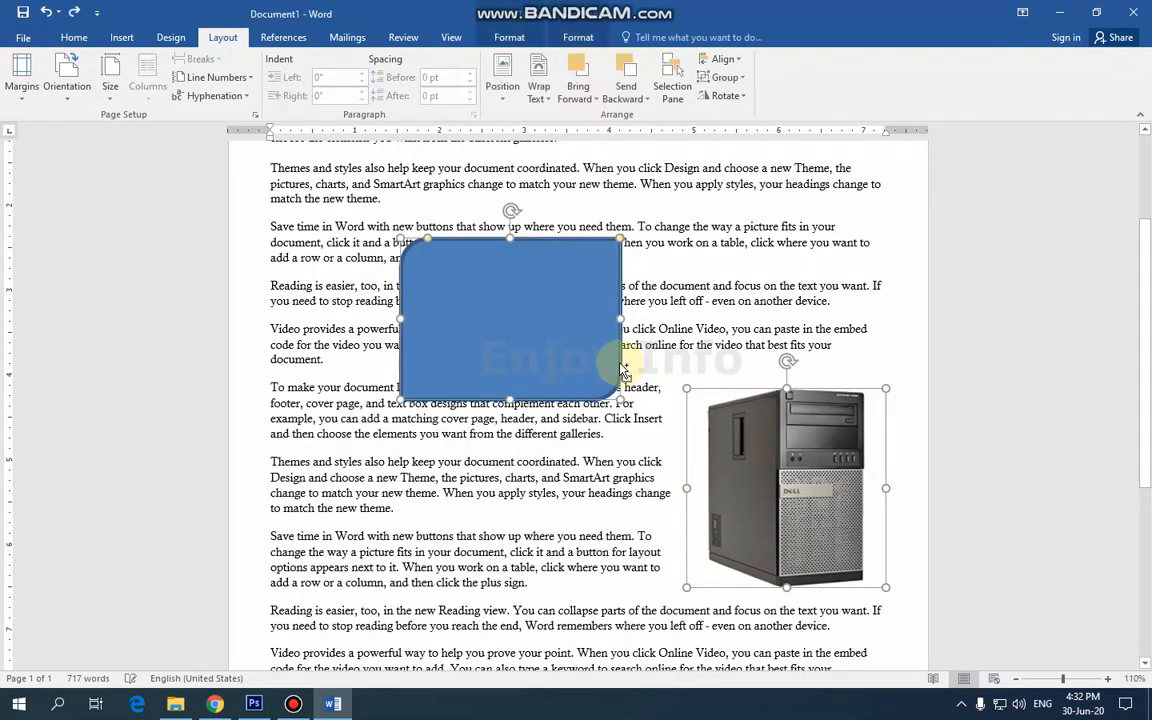
{"action": "key", "text": "ctrl+y"}
{"action": "key", "text": "ctrl+y"}
{"action": "key", "text": "ctrl+y"}
{"action": "key", "text": "ctrl+y"}
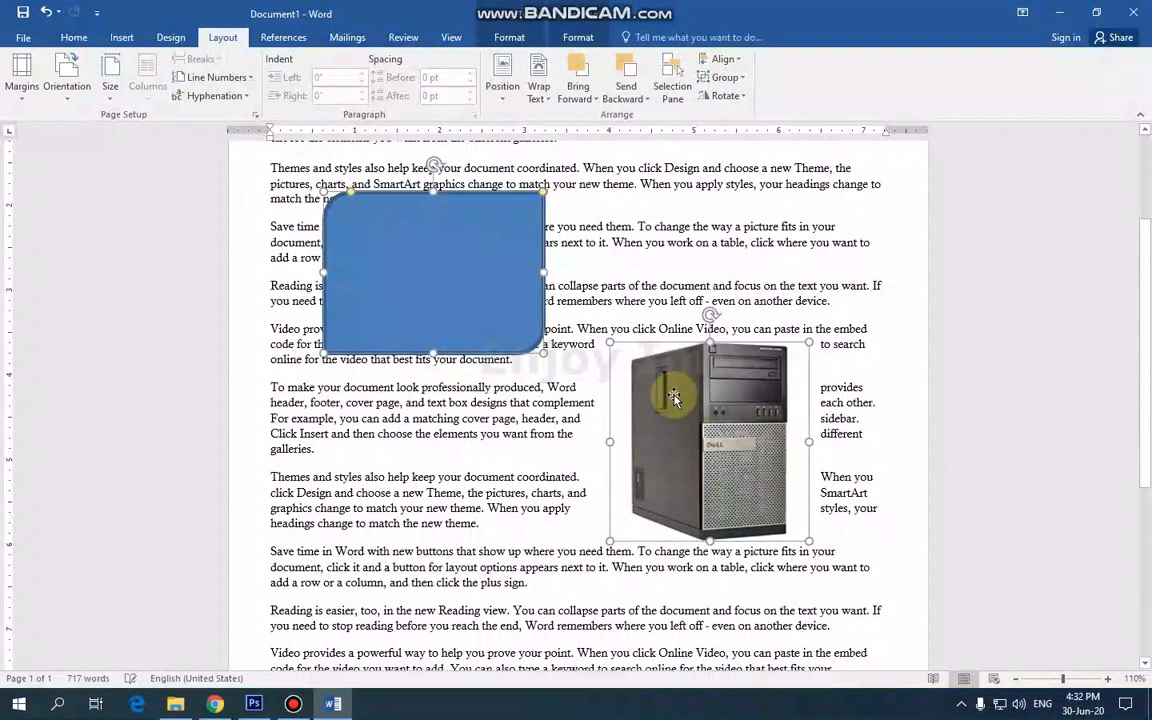
- Examine the grouping options available for the selected rectangle and picture
{"action": "left_click", "coordinate": [724, 77]}
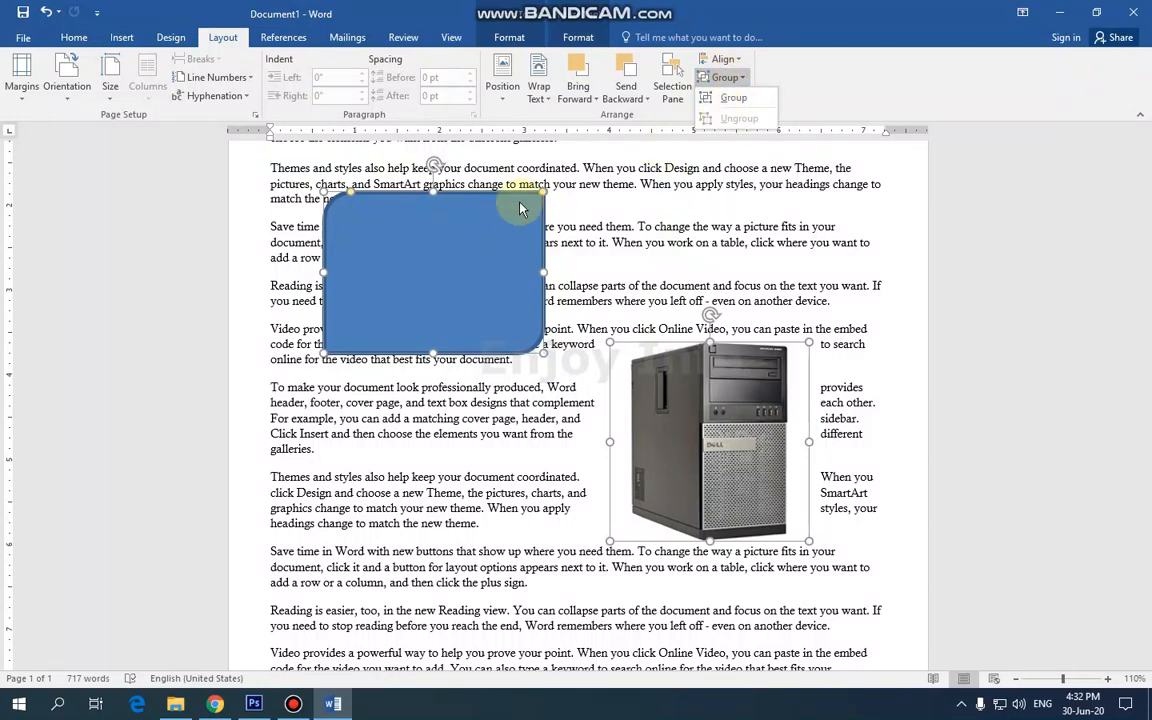
{"action": "left_click", "coordinate": [720, 79]}
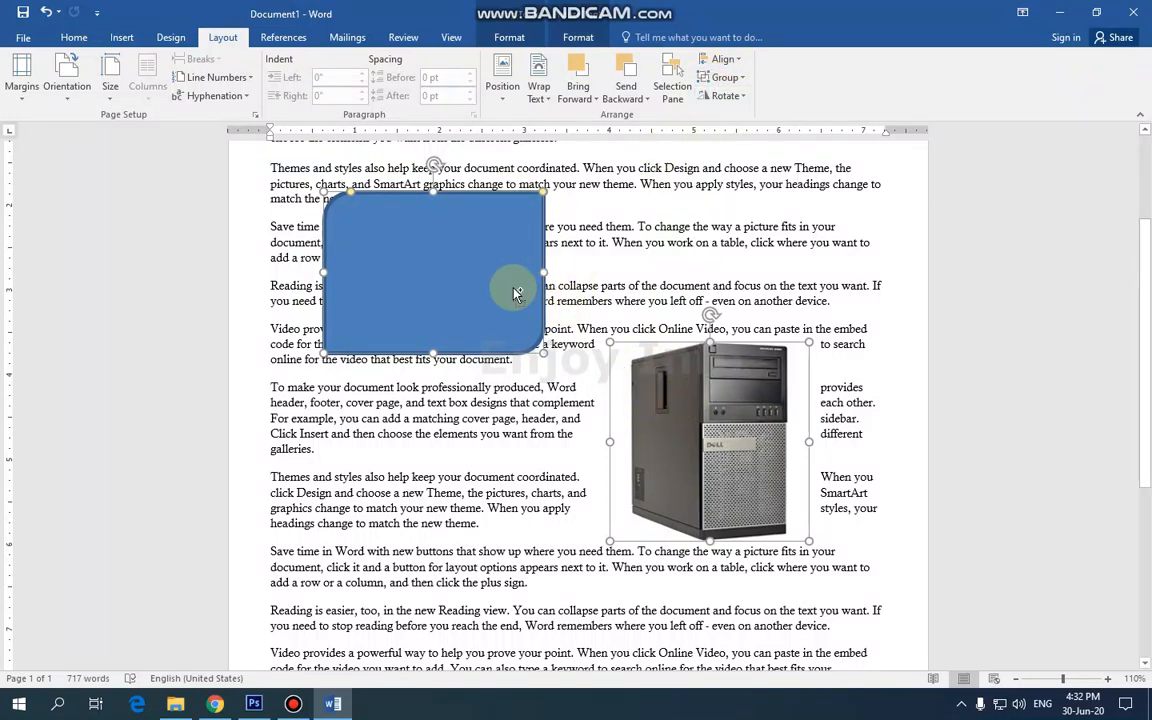
- Move the computer tower picture slightly down and to the right, and place the blue rectangle over it
{"action": "left_click", "coordinate": [516, 292], "text": "ctrl"}
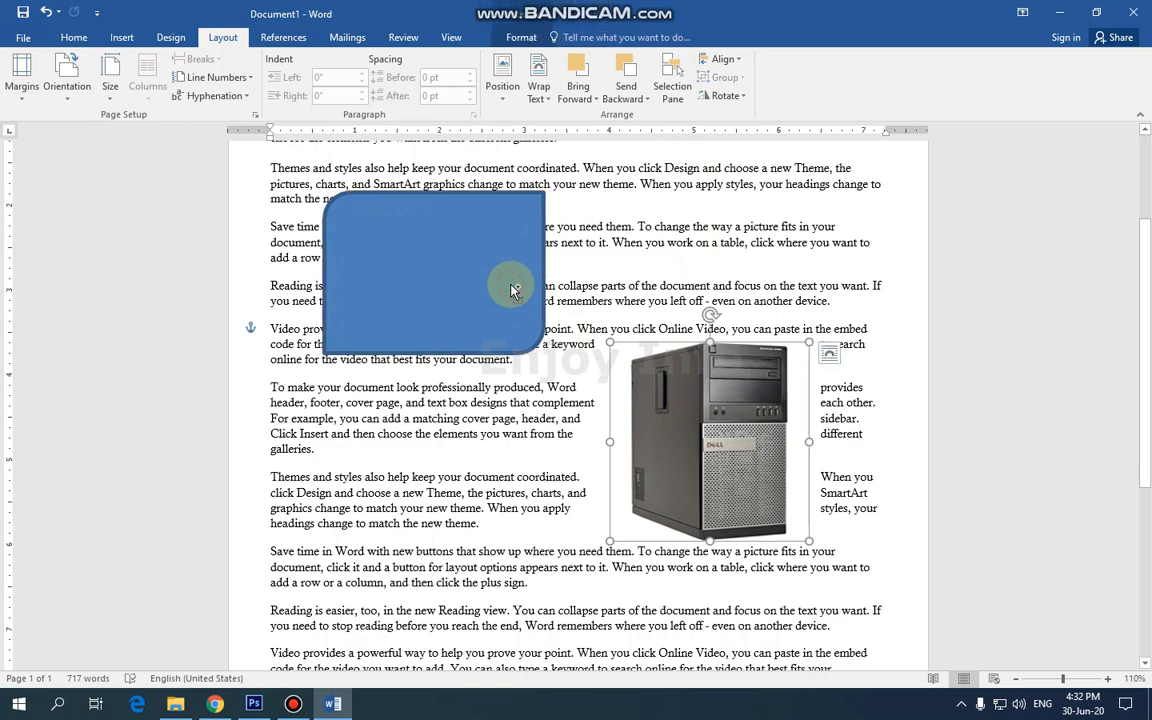
{"action": "left_click", "coordinate": [503, 233], "text": "ctrl"}
{"action": "left_click_drag", "start_coordinate": [663, 387], "coordinate": [689, 404]}
{"action": "left_click", "coordinate": [600, 245]}
{"action": "left_click_drag", "start_coordinate": [530, 298], "coordinate": [809, 473]}
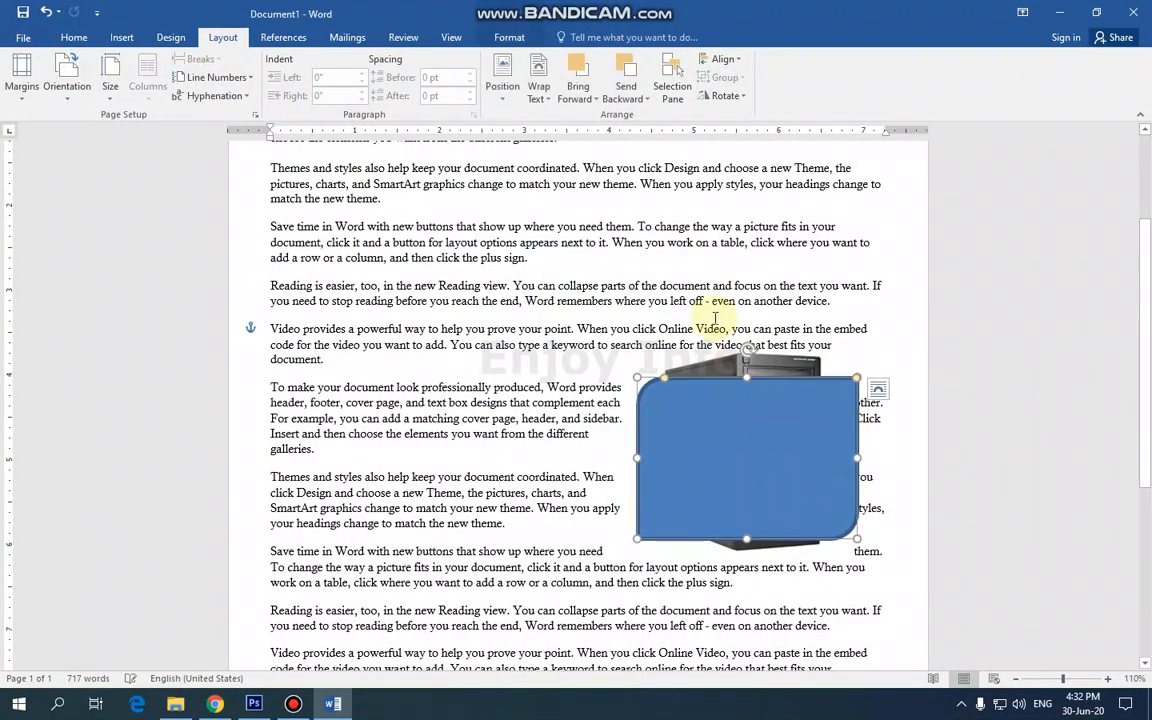
- Bring the blue rectangle to the front, and then send it backward behind the computer tower picture
{"action": "left_click", "coordinate": [589, 102]}
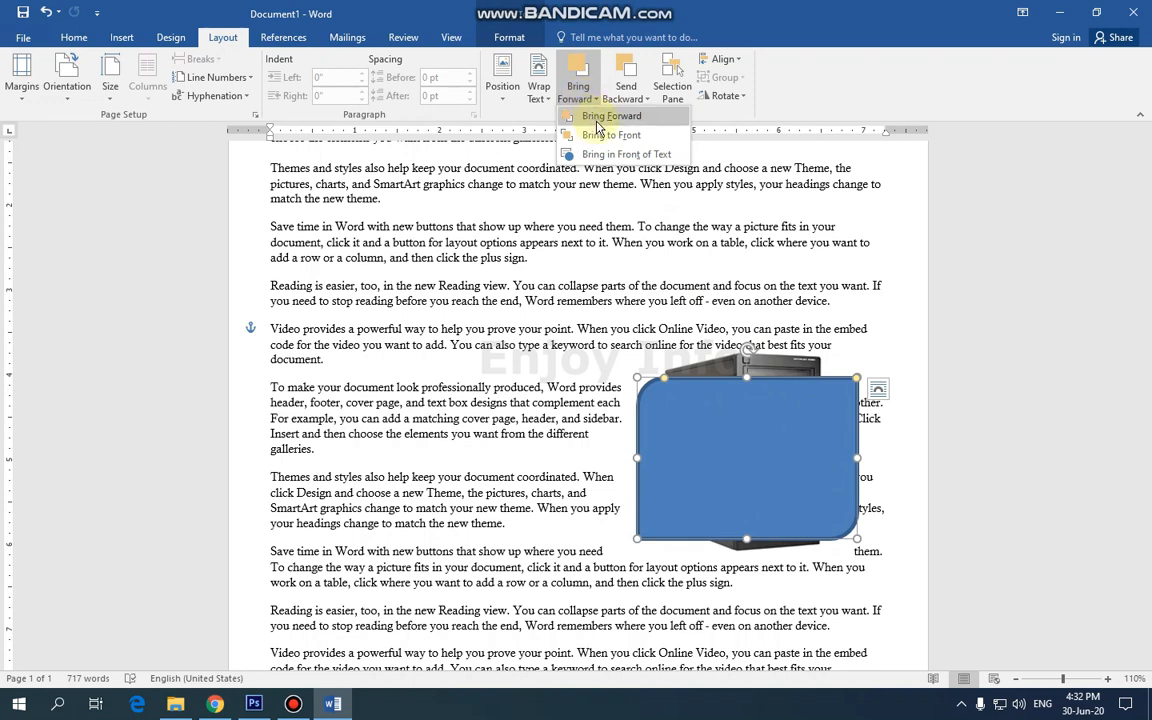
{"action": "left_click", "coordinate": [604, 137]}
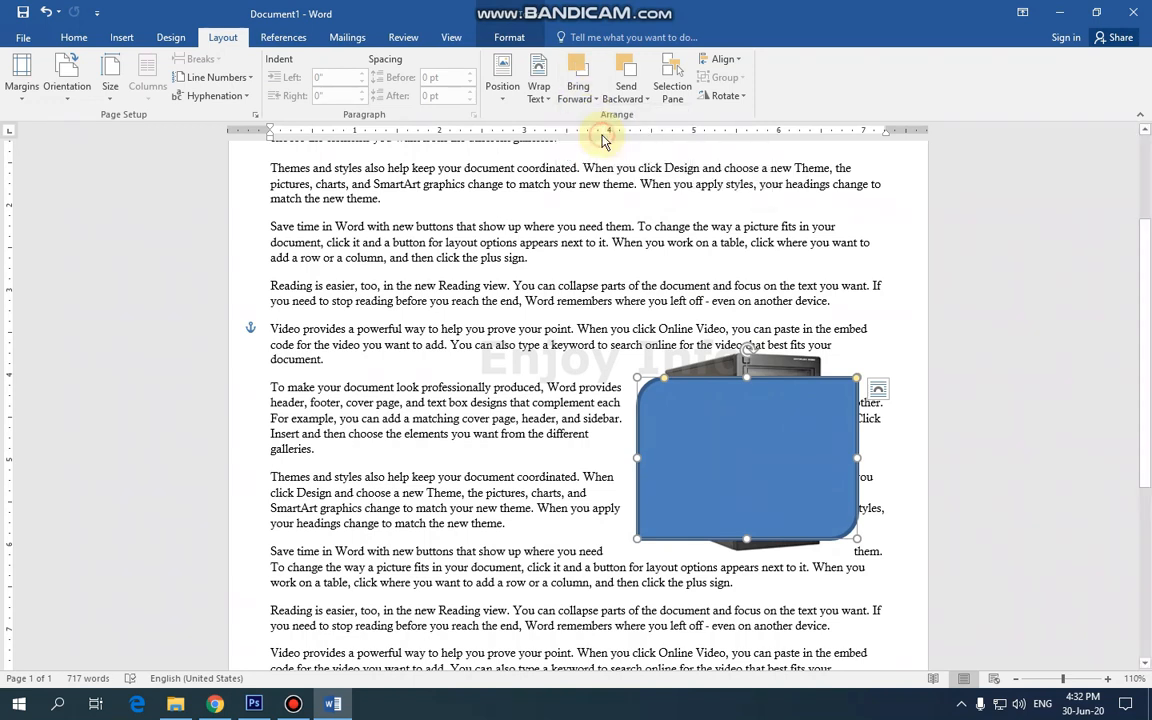
{"action": "left_click", "coordinate": [629, 99]}
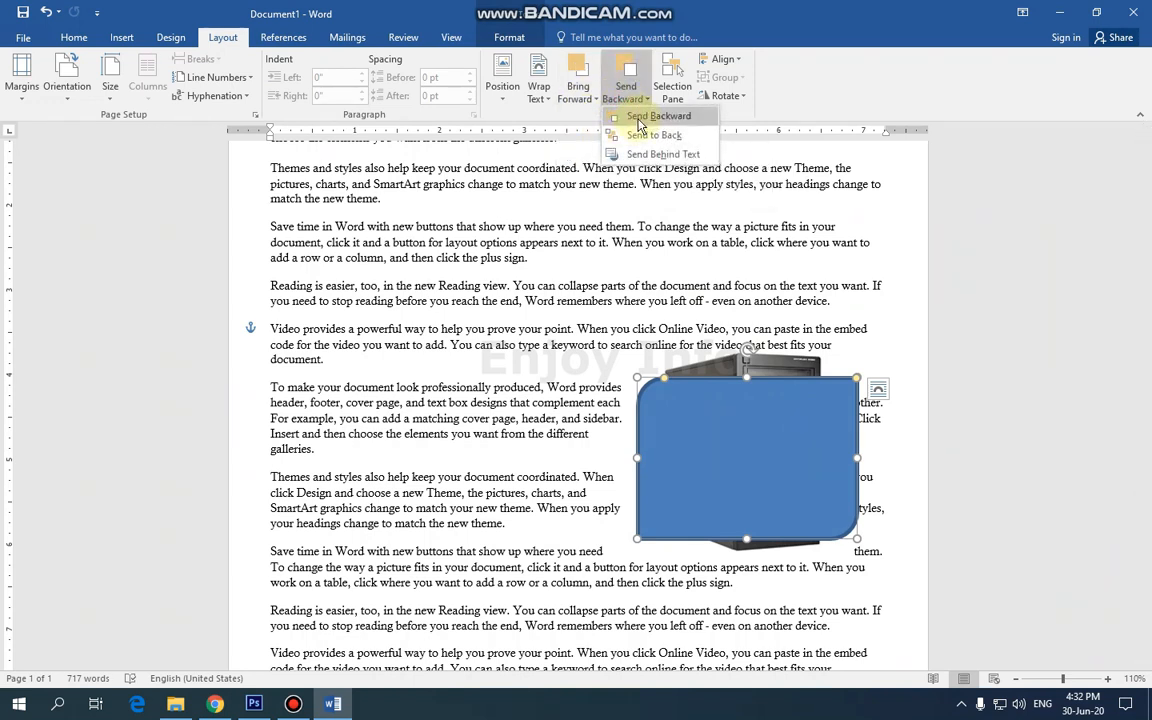
{"action": "left_click", "coordinate": [658, 116]}
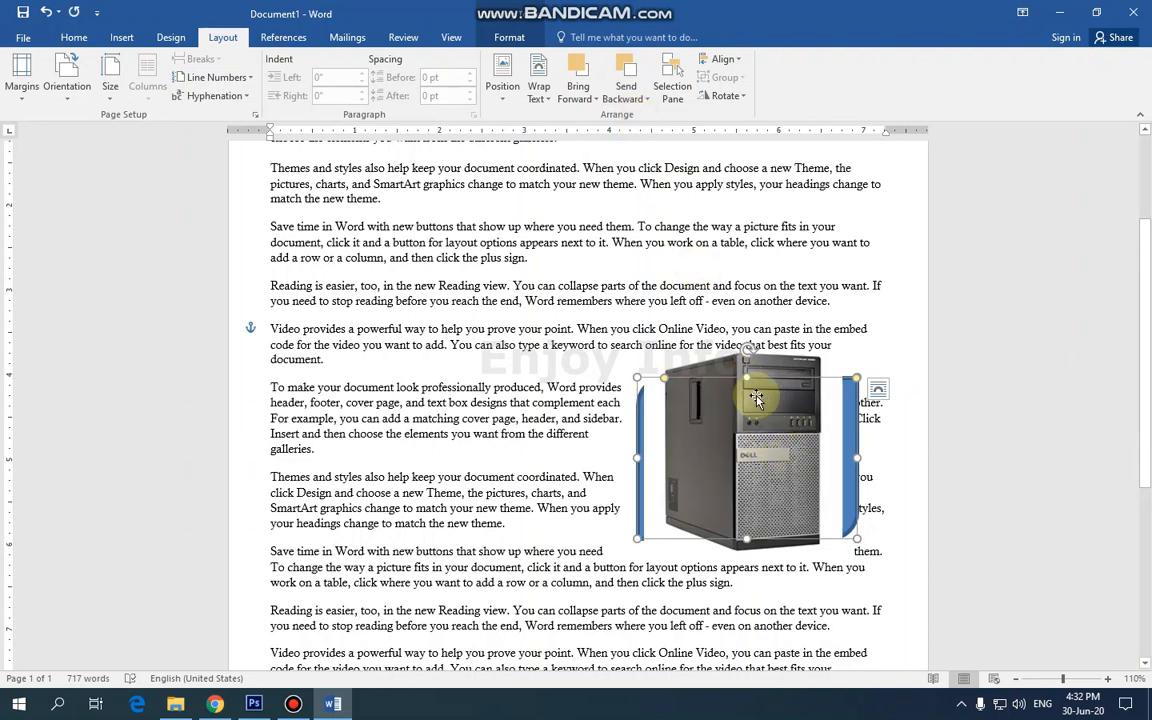
- Bring the blue rectangle forward so that it covers the computer tower picture
{"action": "left_click", "coordinate": [590, 100]}
{"action": "left_click", "coordinate": [628, 99]}
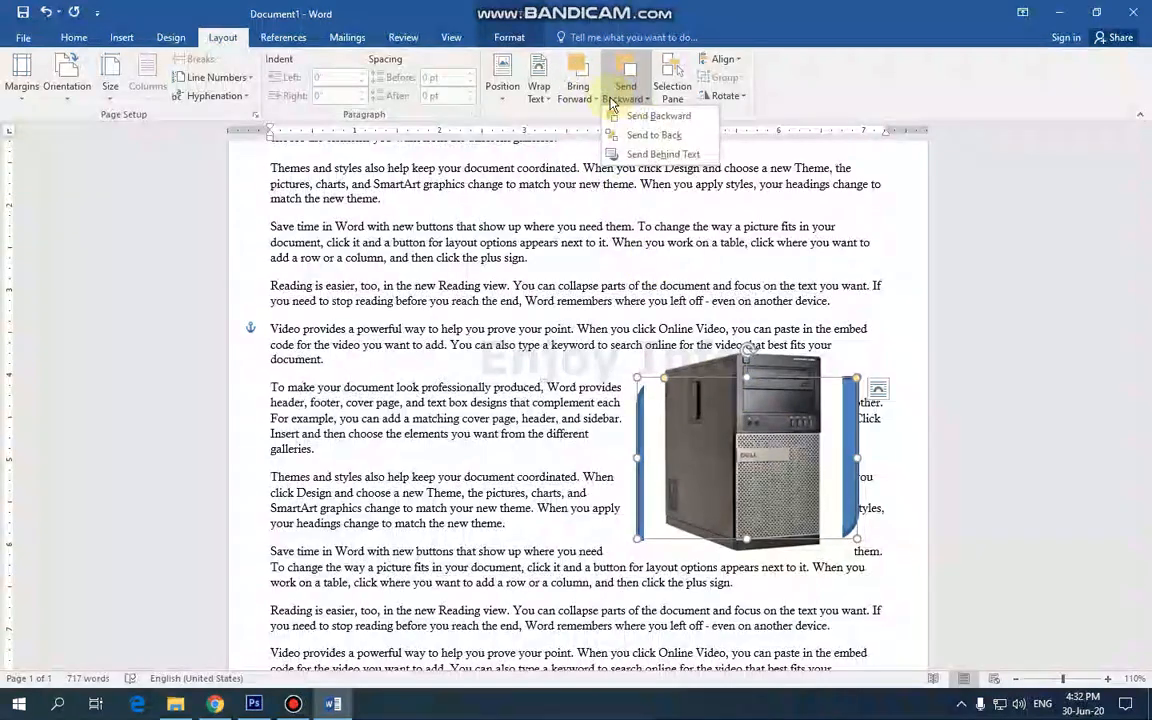
{"action": "left_click", "coordinate": [590, 103]}
{"action": "left_click", "coordinate": [605, 118]}
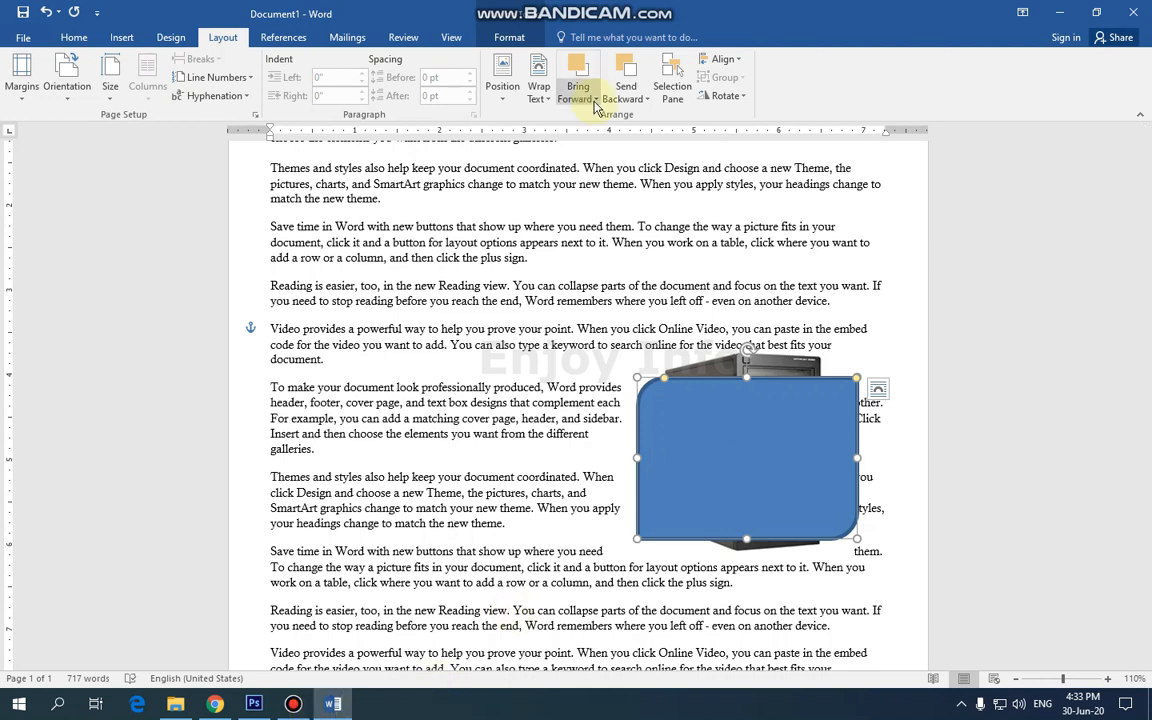
- Send the blue rectangle to the back, and then bring it forward over the computer tower picture again
{"action": "left_click", "coordinate": [625, 99]}
{"action": "left_click", "coordinate": [645, 132]}
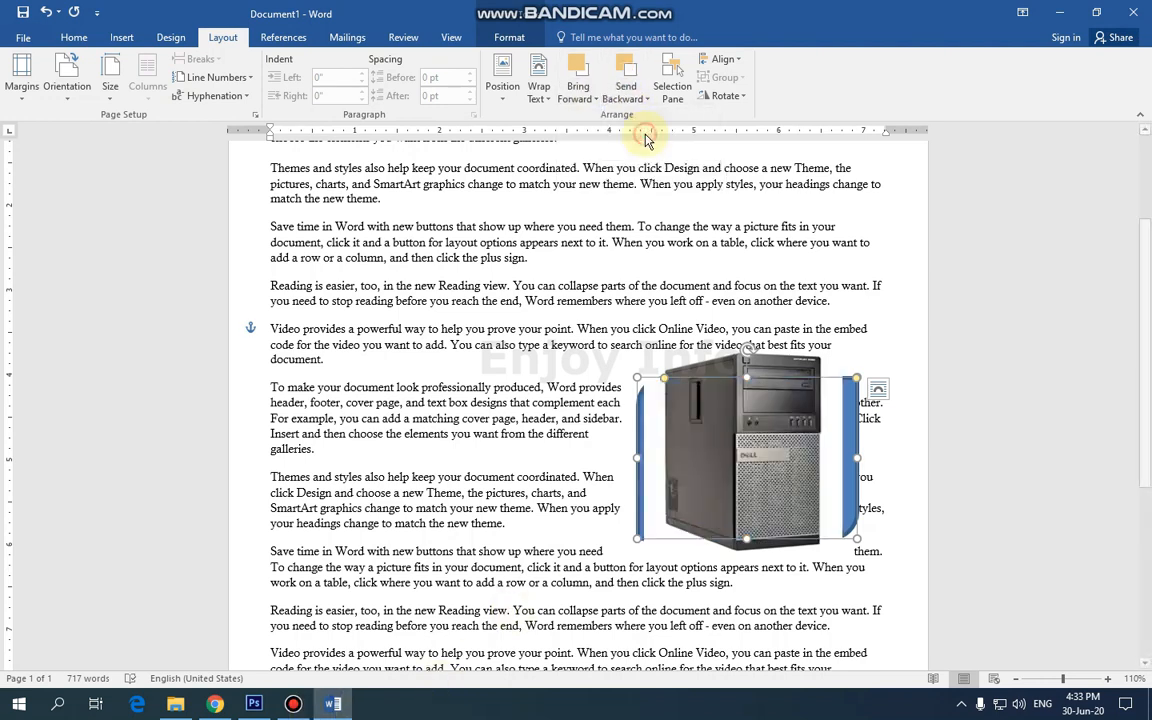
{"action": "left_click", "coordinate": [590, 99]}
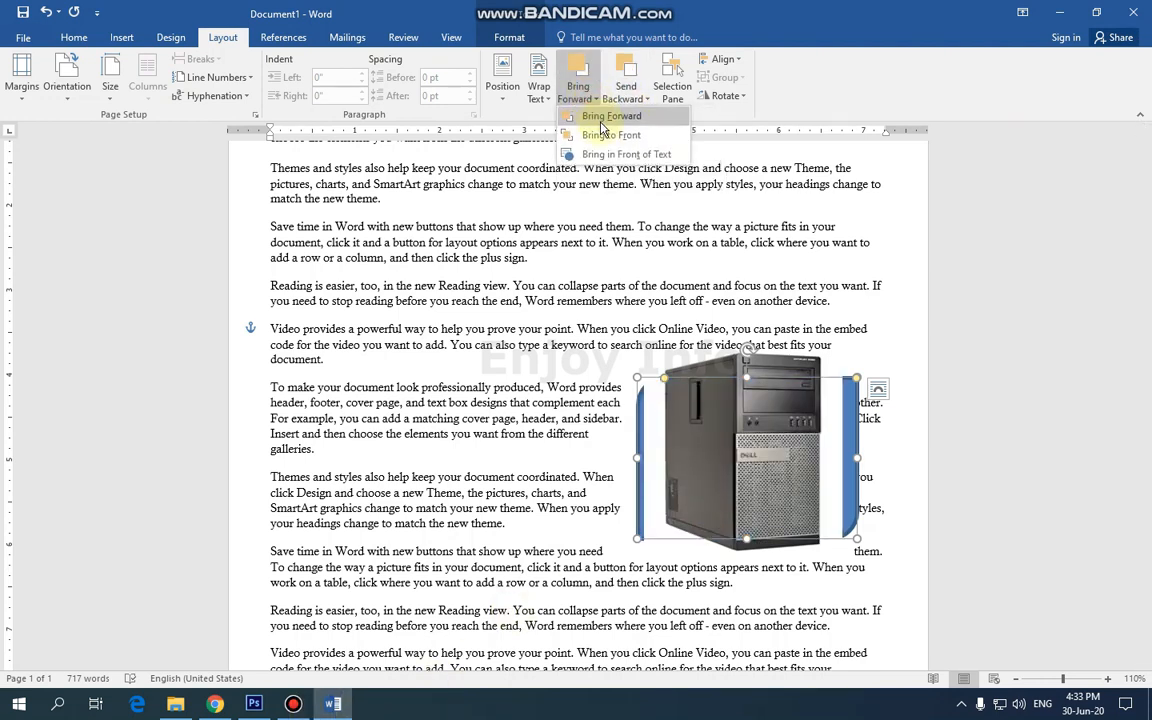
{"action": "left_click", "coordinate": [610, 118]}
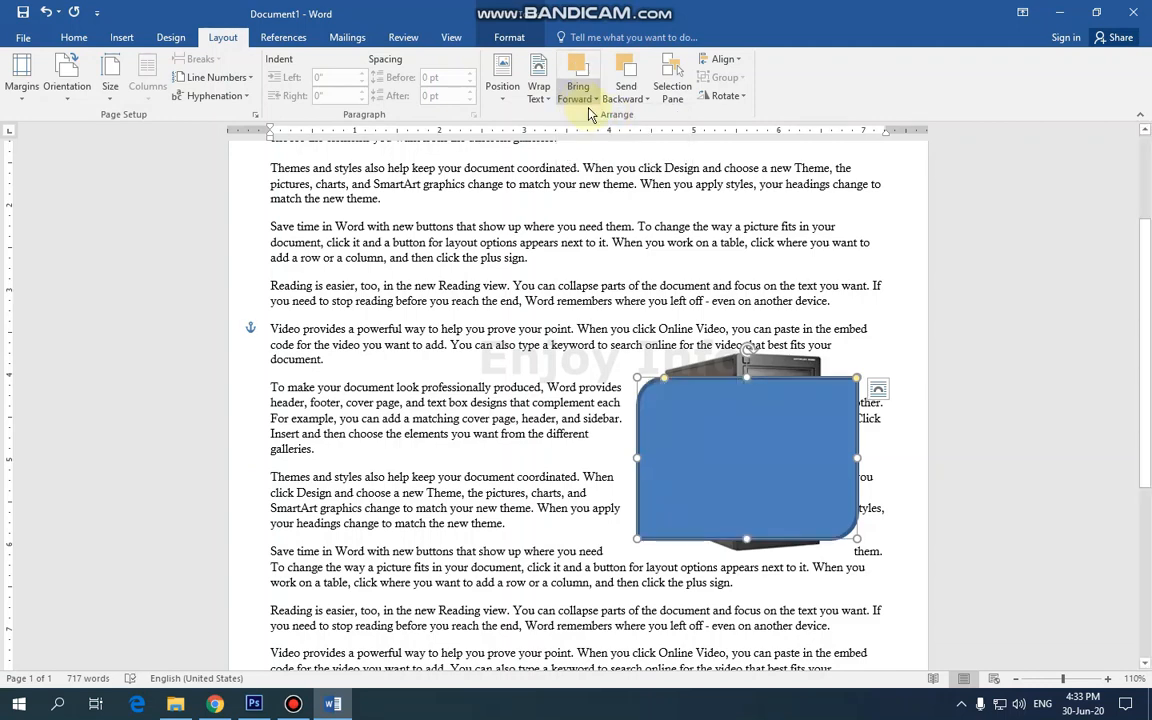
- Draw an ellipse about 2.47" wide and 1.58" high above the blue rectangle, and apply the black shape style to it
{"action": "left_click", "coordinate": [713, 408]}
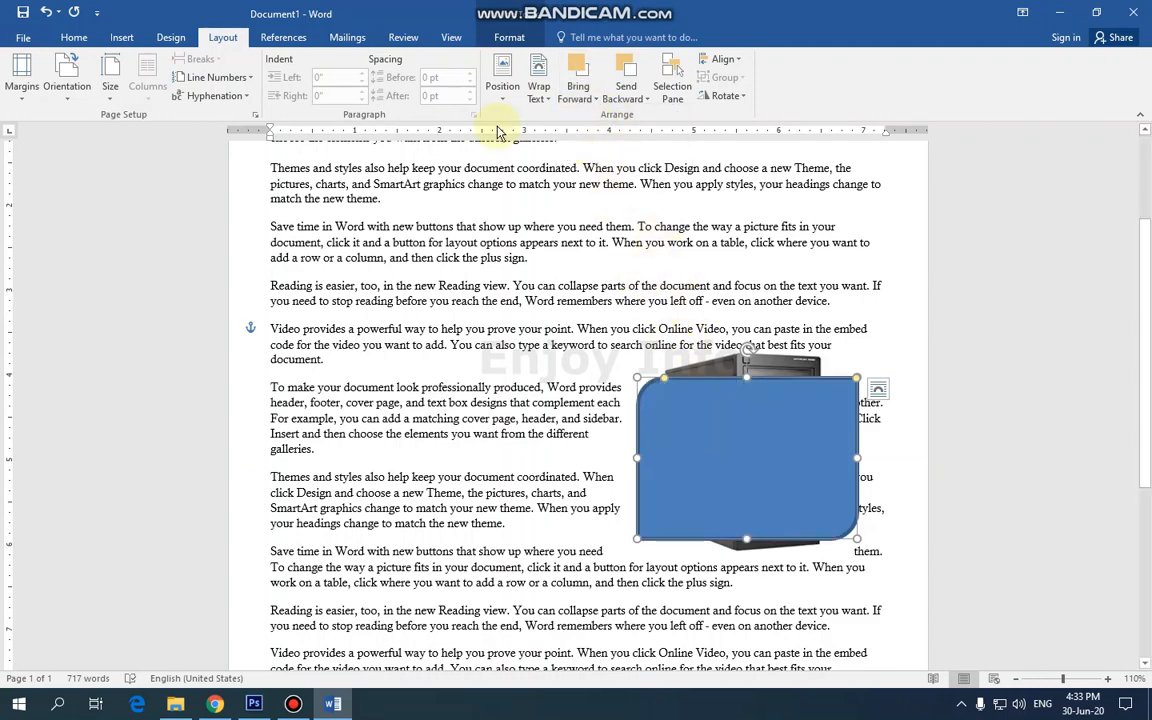
{"action": "left_click", "coordinate": [121, 37]}
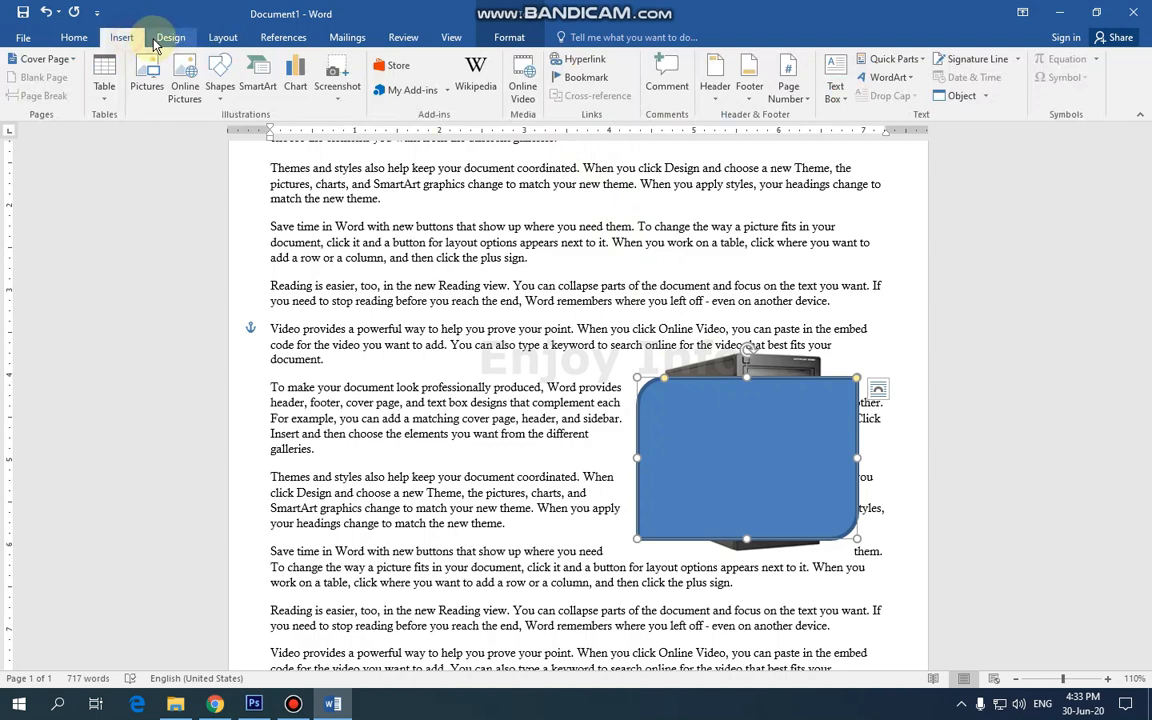
{"action": "left_click", "coordinate": [220, 85]}
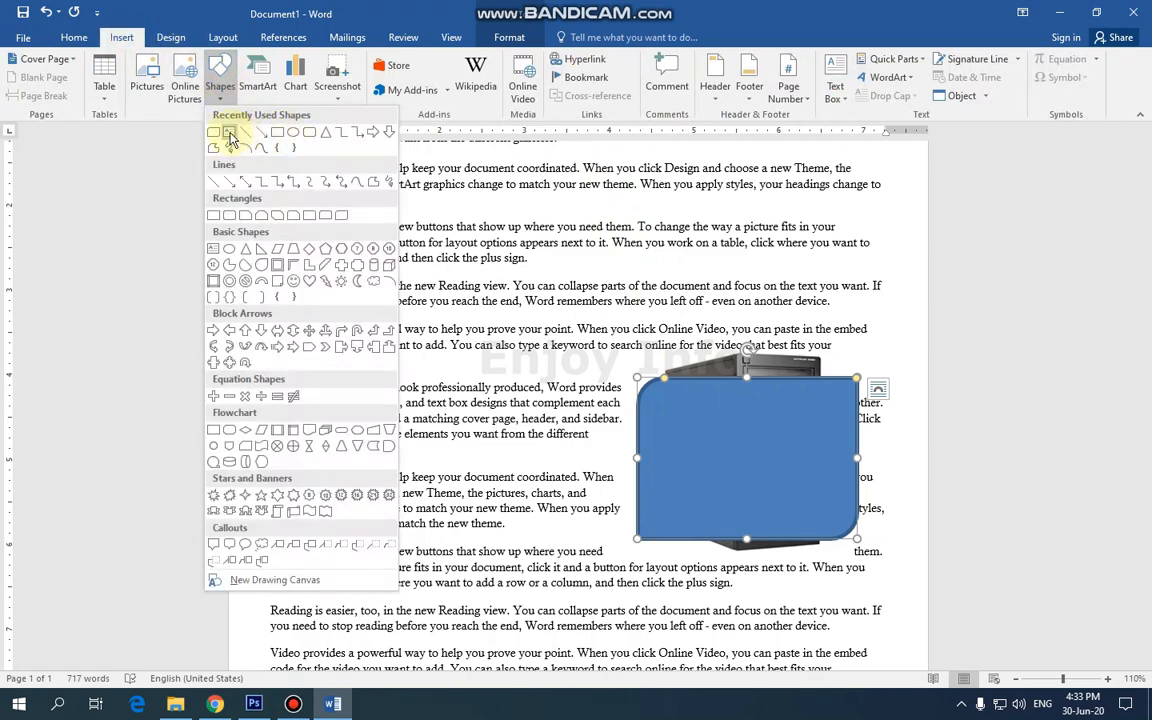
{"action": "left_click", "coordinate": [294, 133]}
{"action": "left_click_drag", "start_coordinate": [455, 252], "coordinate": [665, 385]}
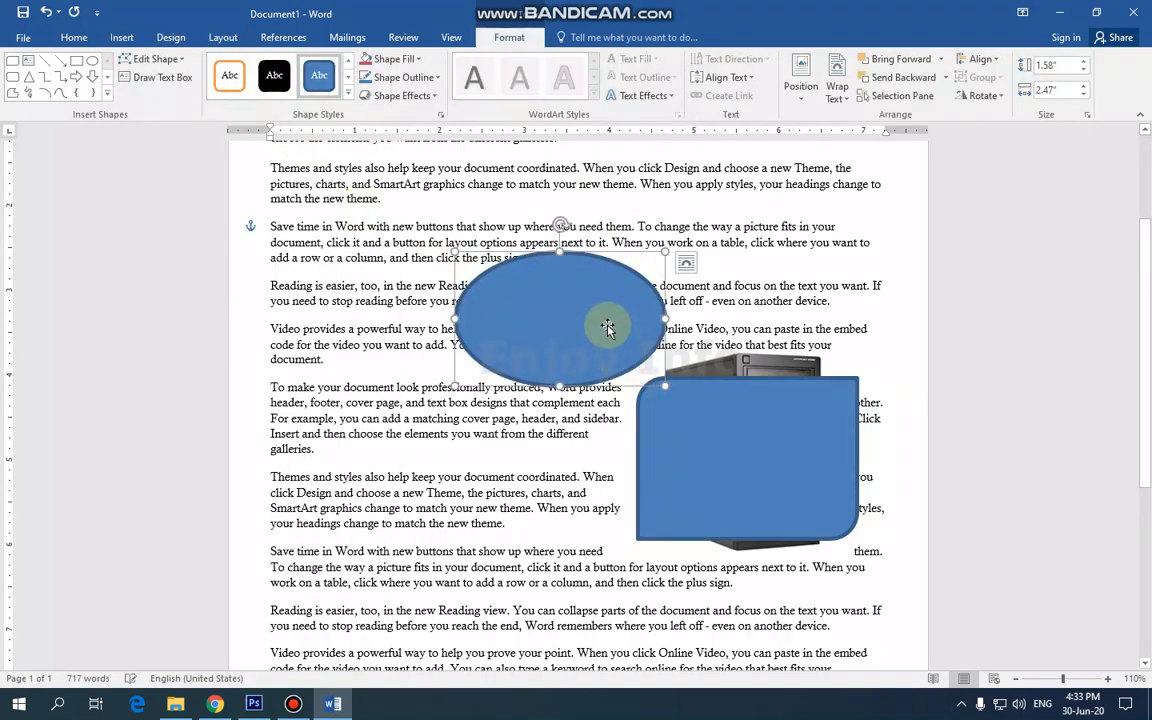
{"action": "left_click", "coordinate": [274, 75]}
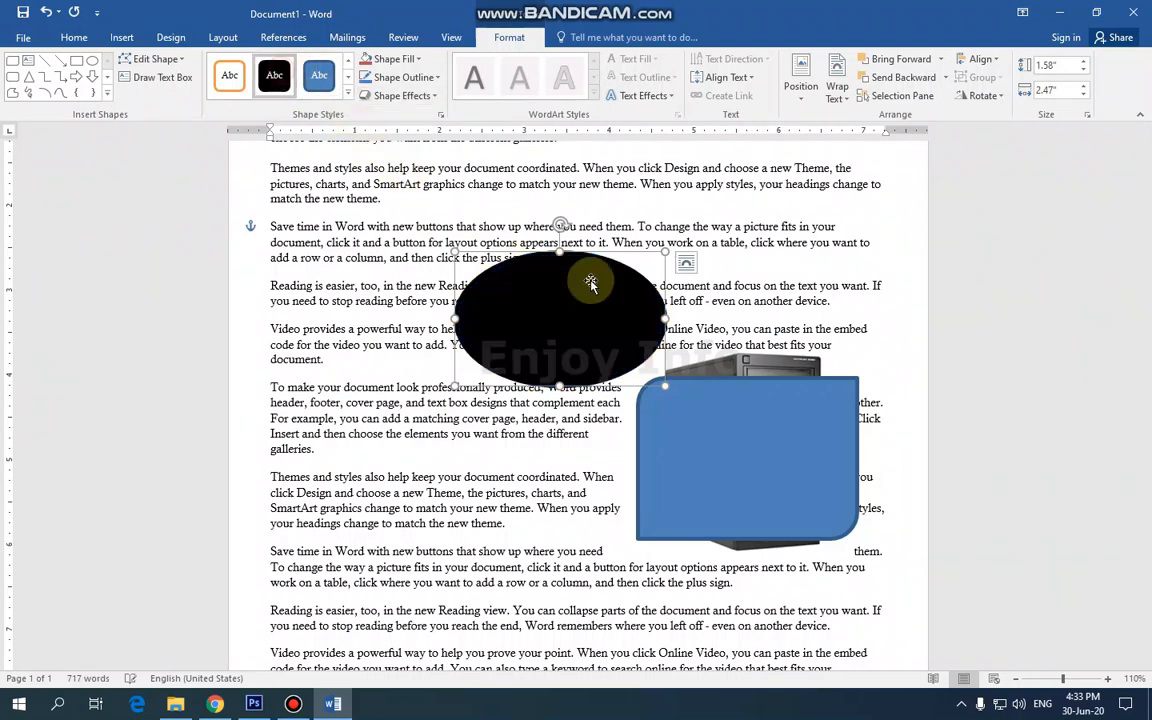
- Move the black ellipse onto the blue rectangle and send it to the back
{"action": "left_click_drag", "start_coordinate": [566, 311], "coordinate": [754, 445]}
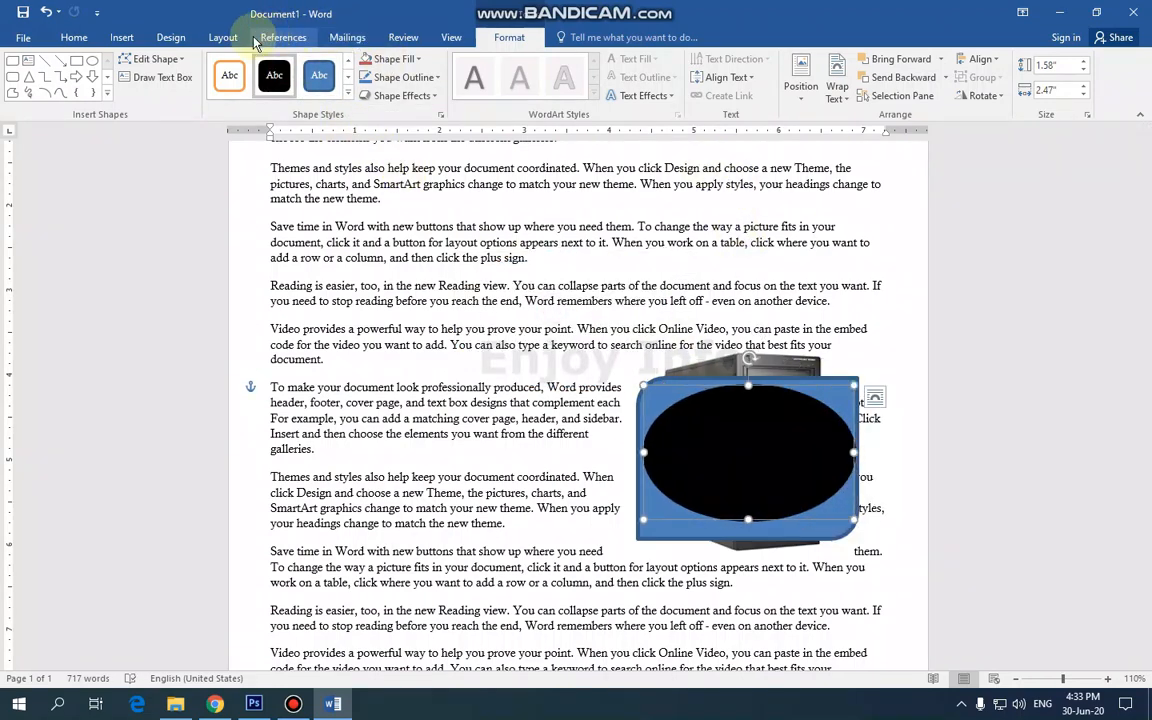
{"action": "left_click", "coordinate": [222, 37]}
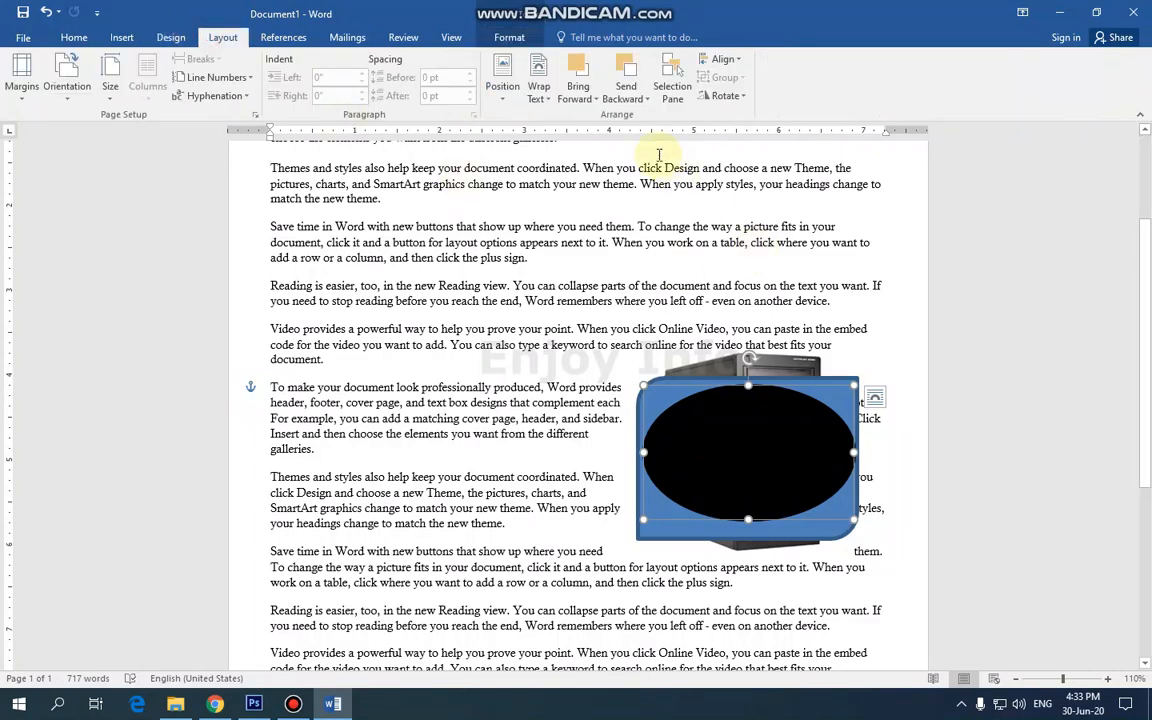
{"action": "left_click", "coordinate": [640, 104]}
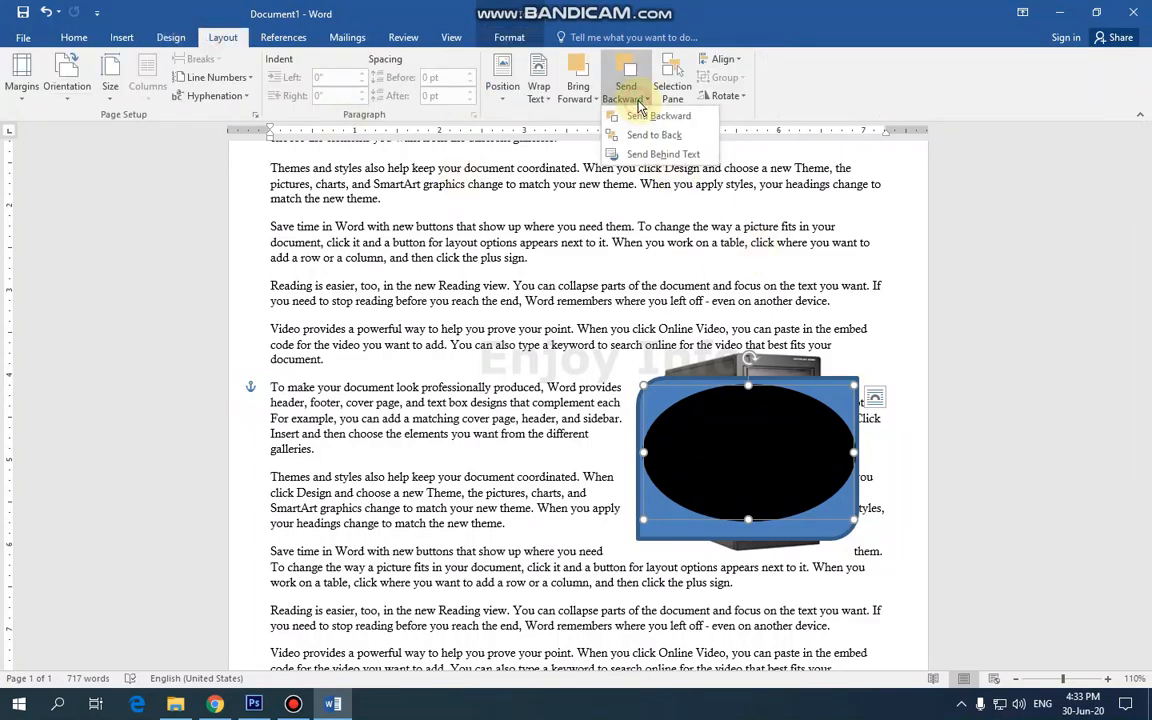
{"action": "left_click", "coordinate": [588, 100]}
{"action": "left_click", "coordinate": [630, 95]}
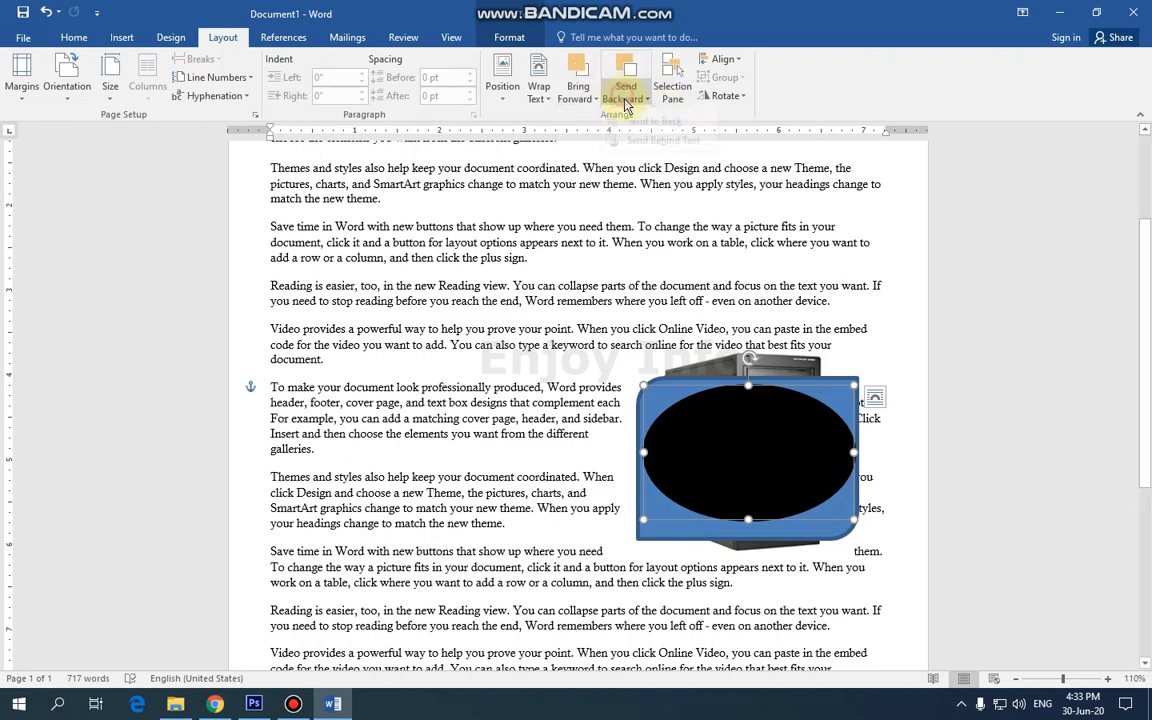
{"action": "left_click", "coordinate": [640, 100]}
{"action": "left_click", "coordinate": [645, 135]}
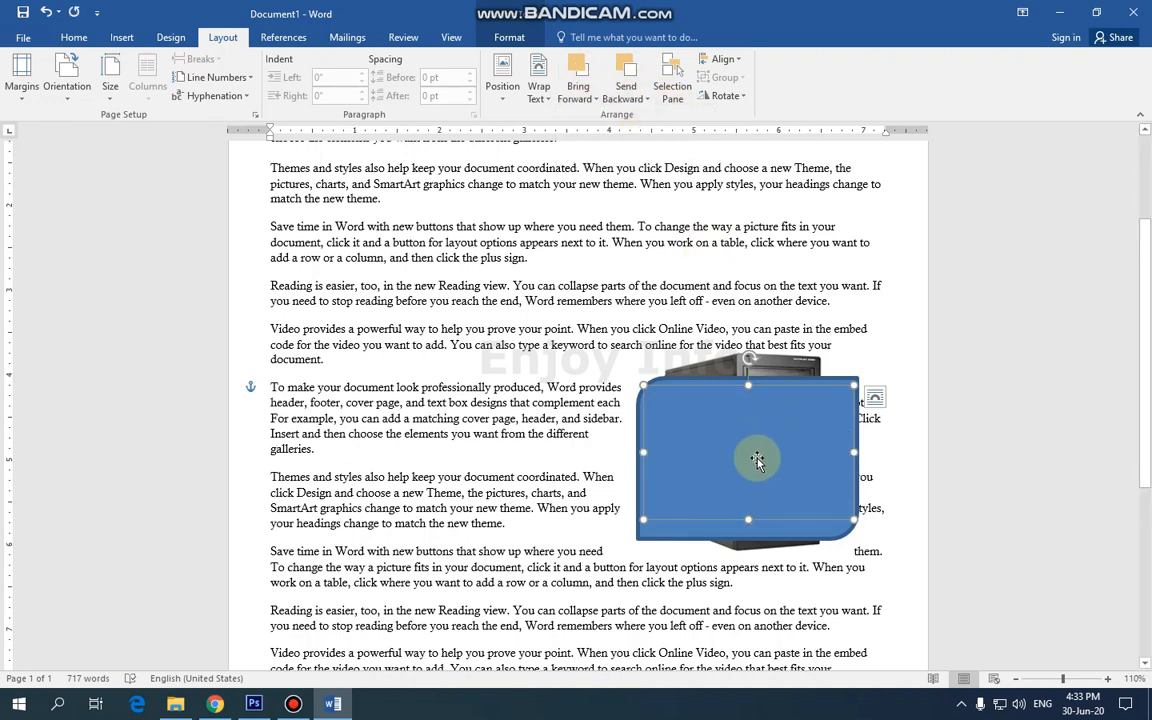
- Move the blue rectangle slightly up and to the left, and send it backward behind the computer tower picture
{"action": "left_click_drag", "start_coordinate": [756, 458], "coordinate": [724, 428]}
{"action": "left_click", "coordinate": [617, 100]}
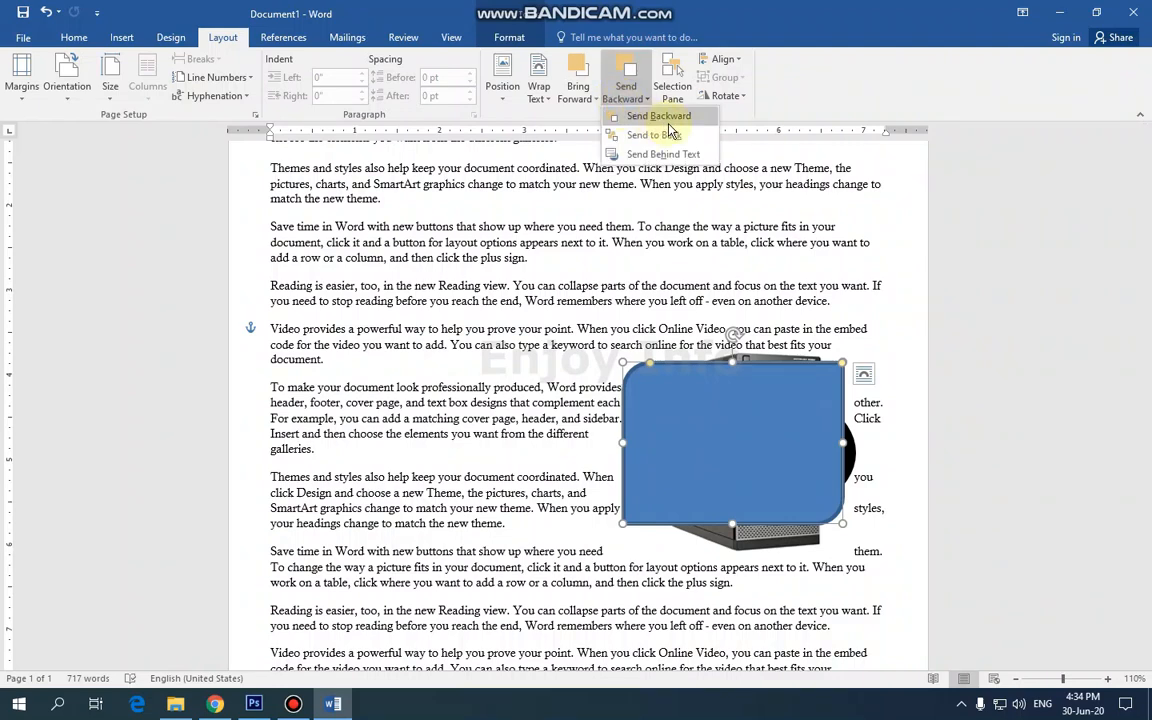
{"action": "left_click", "coordinate": [650, 116]}
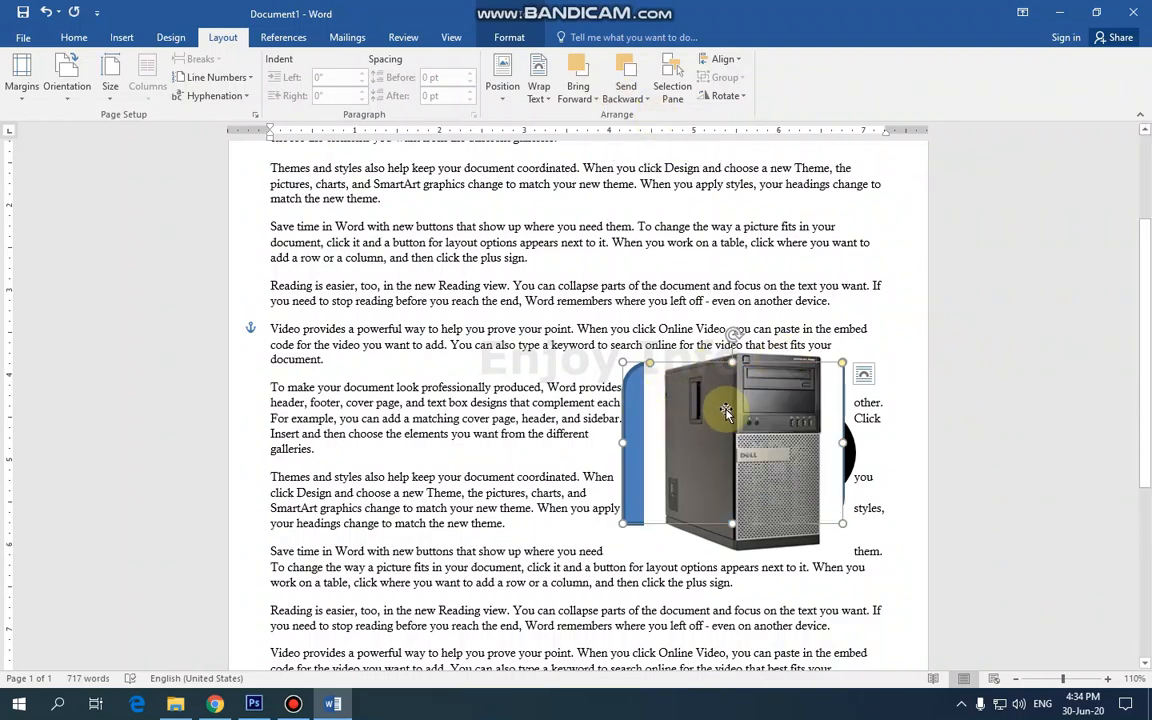
- Move the computer tower picture slightly down and to the left, then send it backward and bring it forward again
{"action": "left_click_drag", "start_coordinate": [725, 411], "coordinate": [781, 432]}
{"action": "left_click", "coordinate": [586, 99]}
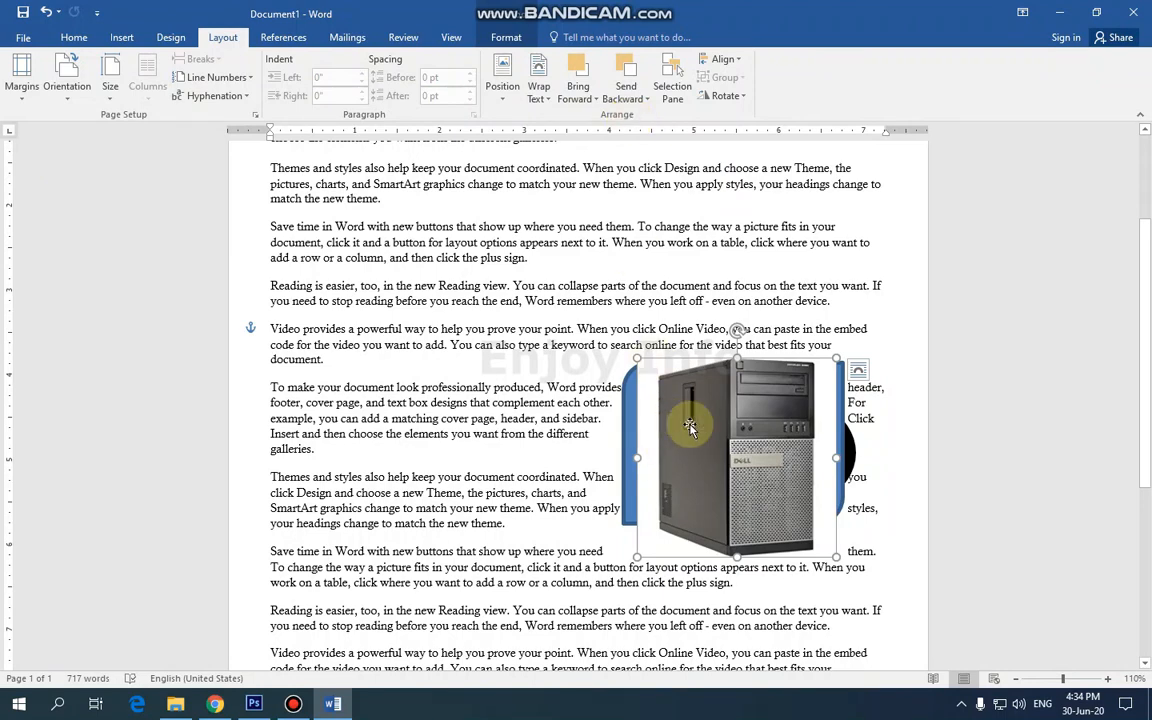
{"action": "left_click", "coordinate": [625, 98]}
{"action": "left_click", "coordinate": [662, 118]}
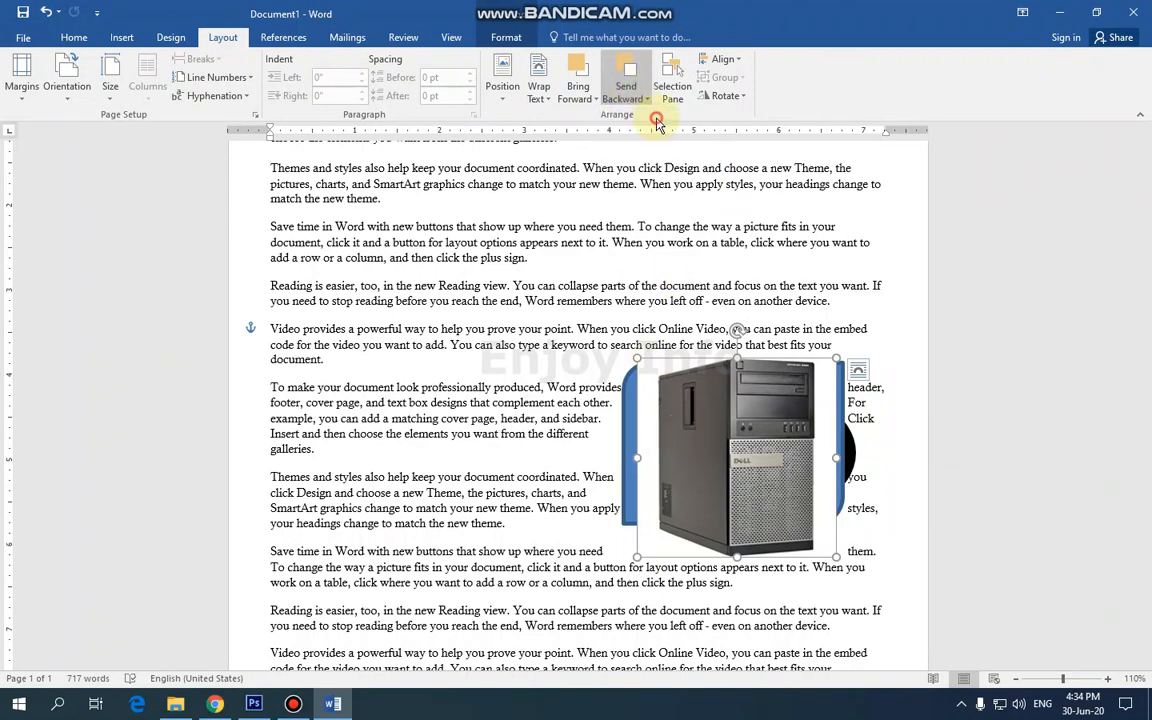
{"action": "left_click", "coordinate": [595, 99]}
{"action": "left_click", "coordinate": [613, 122]}
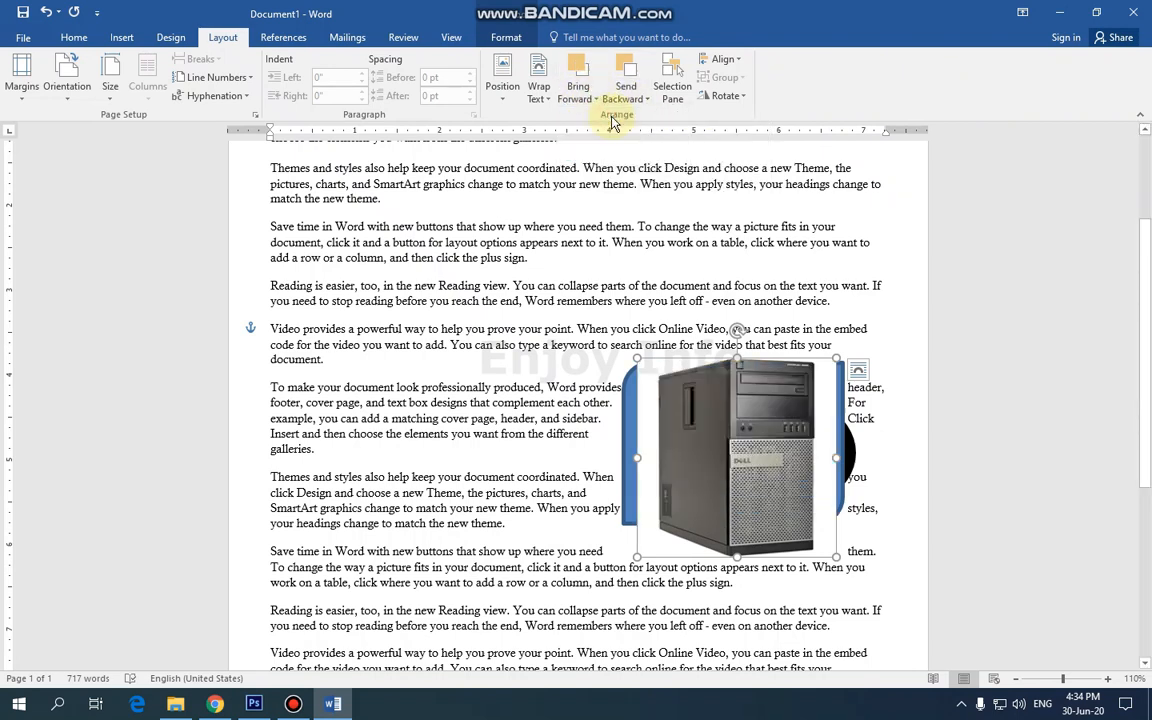
- Bring the computer tower picture to the front, and then send it to the back behind the blue rectangle
{"action": "left_click", "coordinate": [576, 100]}
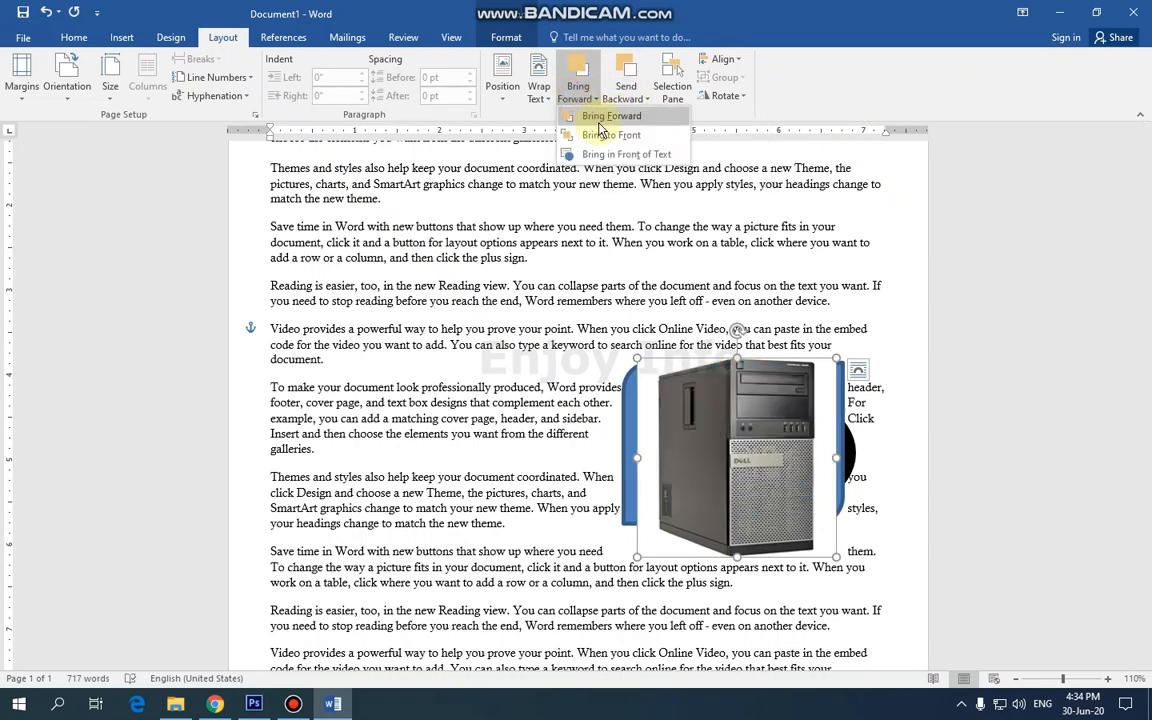
{"action": "left_click", "coordinate": [601, 133]}
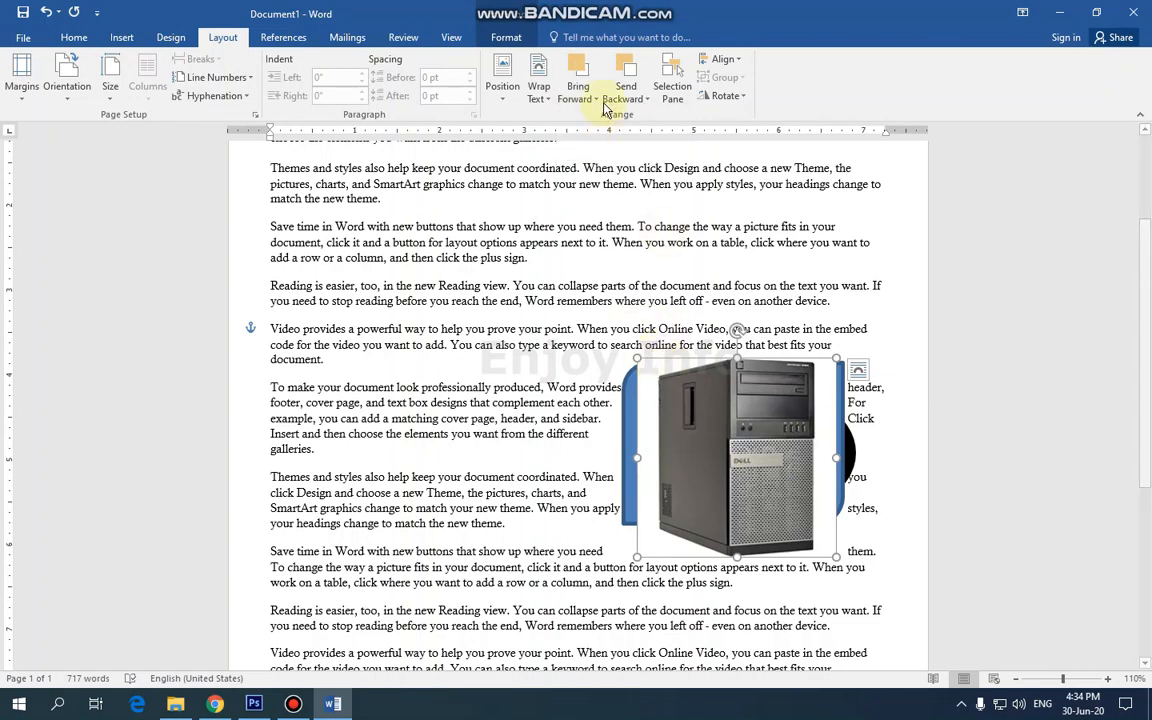
{"action": "left_click", "coordinate": [626, 99]}
{"action": "left_click", "coordinate": [578, 99]}
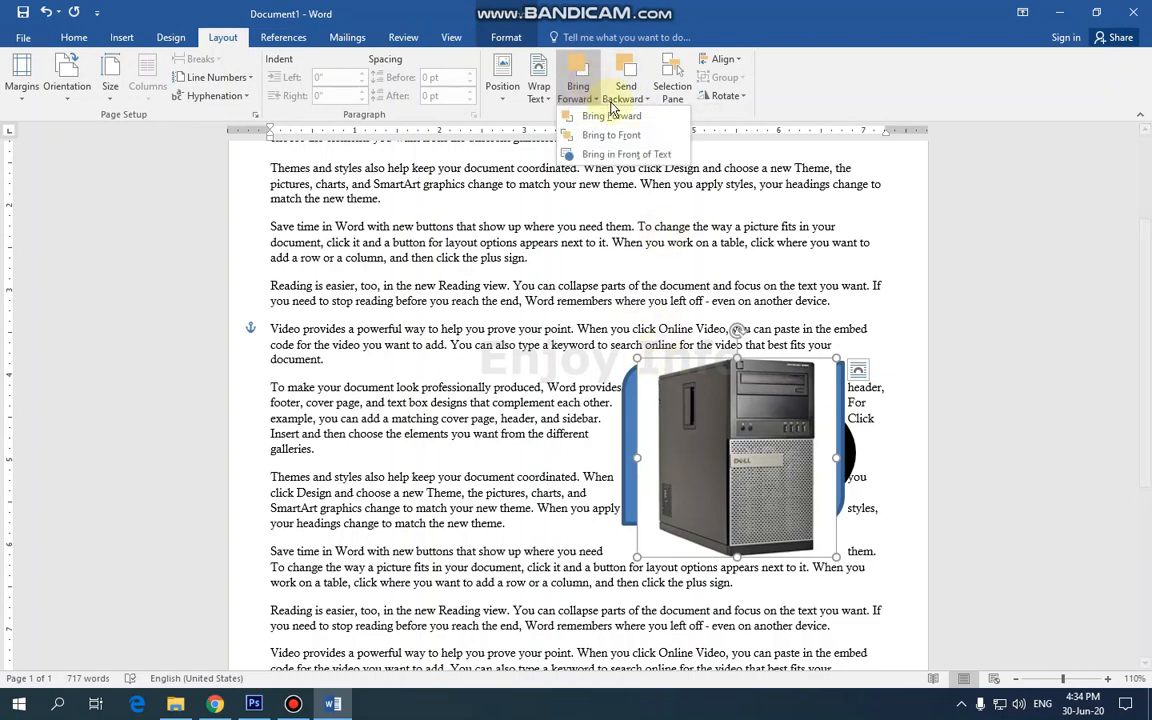
{"action": "left_click", "coordinate": [630, 140]}
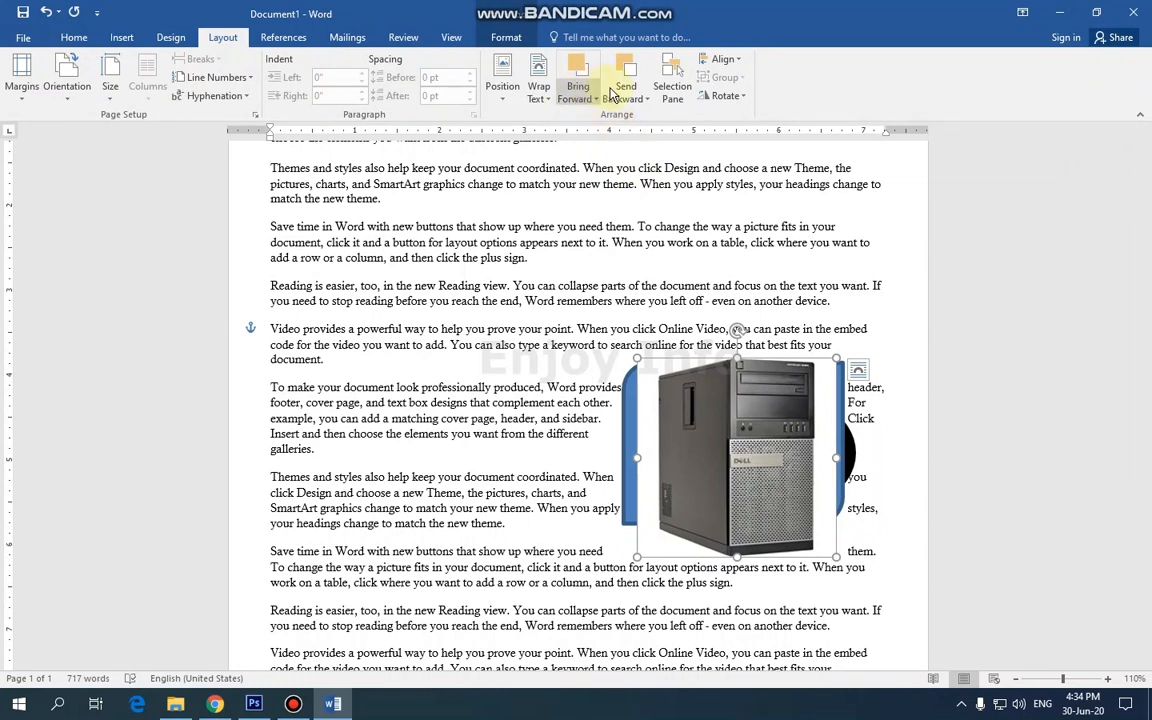
{"action": "left_click", "coordinate": [628, 102]}
{"action": "left_click", "coordinate": [654, 135]}
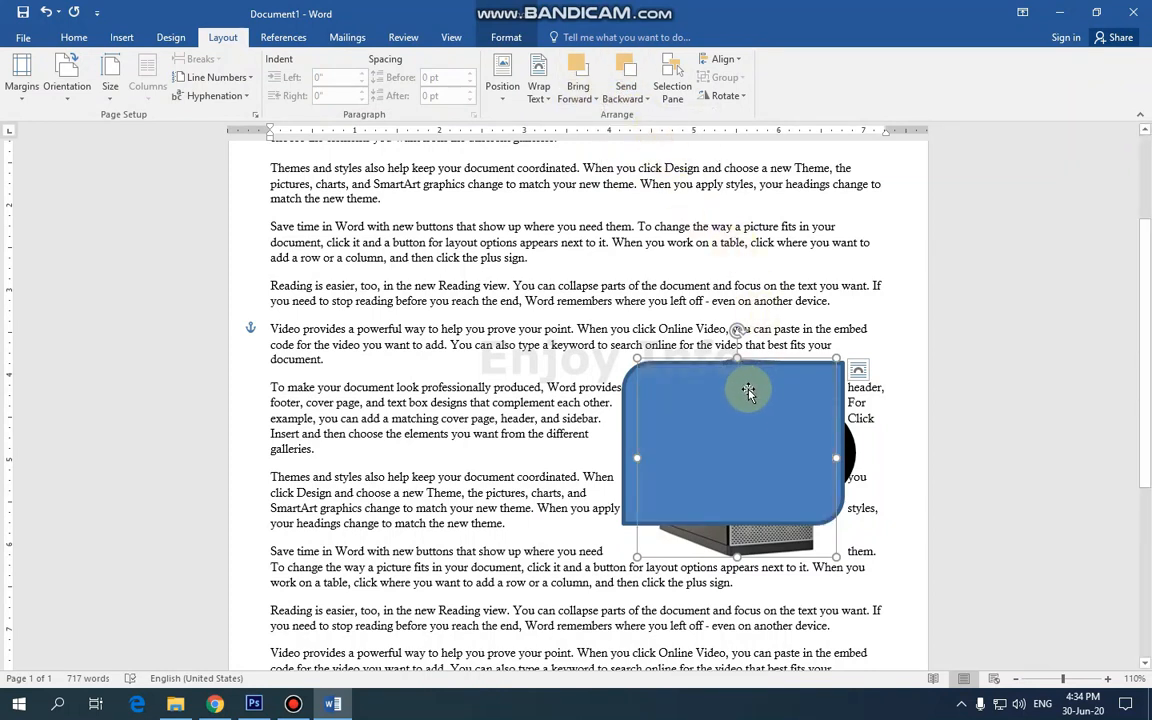
- Bring the black ellipse to the front over the blue rectangle, and move it slightly up and to the left
{"action": "left_click_drag", "start_coordinate": [748, 392], "coordinate": [768, 410]}
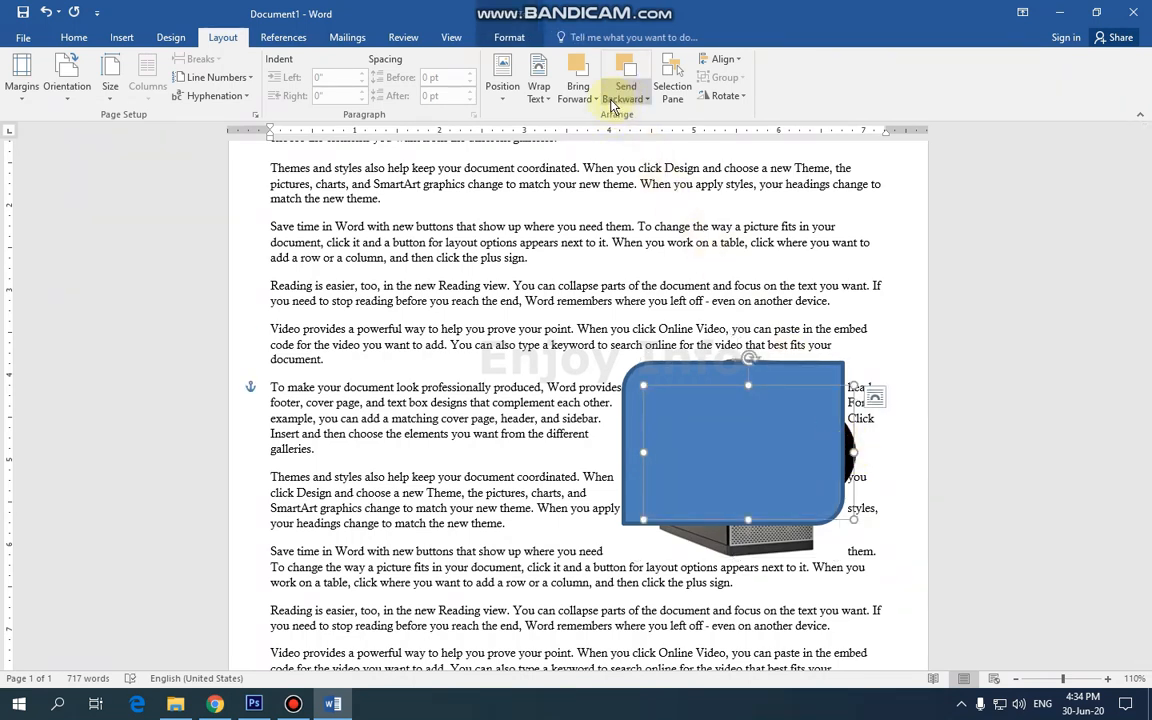
{"action": "left_click", "coordinate": [580, 98]}
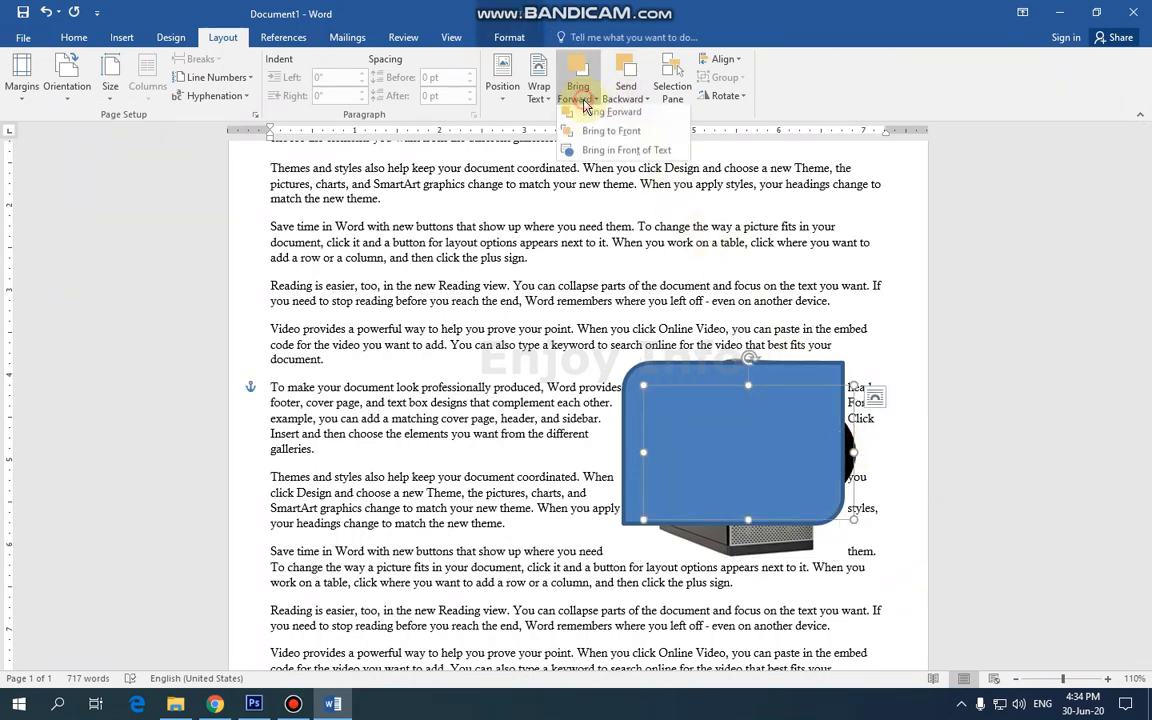
{"action": "left_click", "coordinate": [619, 141]}
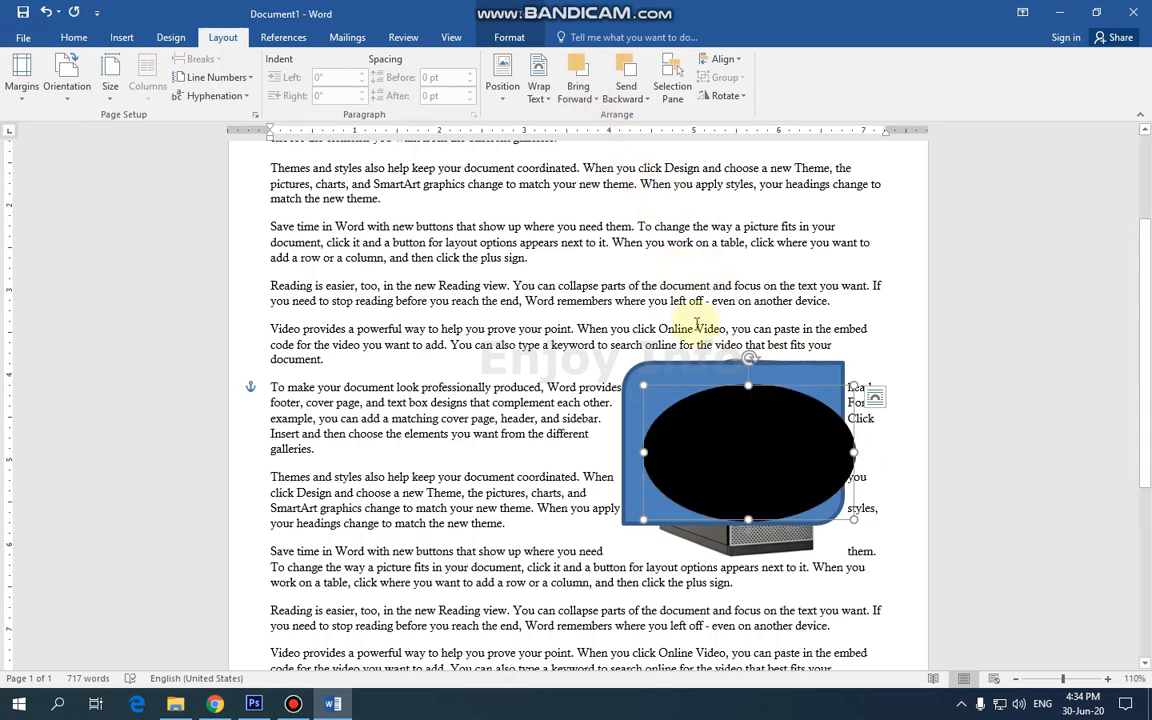
{"action": "left_click_drag", "start_coordinate": [728, 417], "coordinate": [703, 394]}
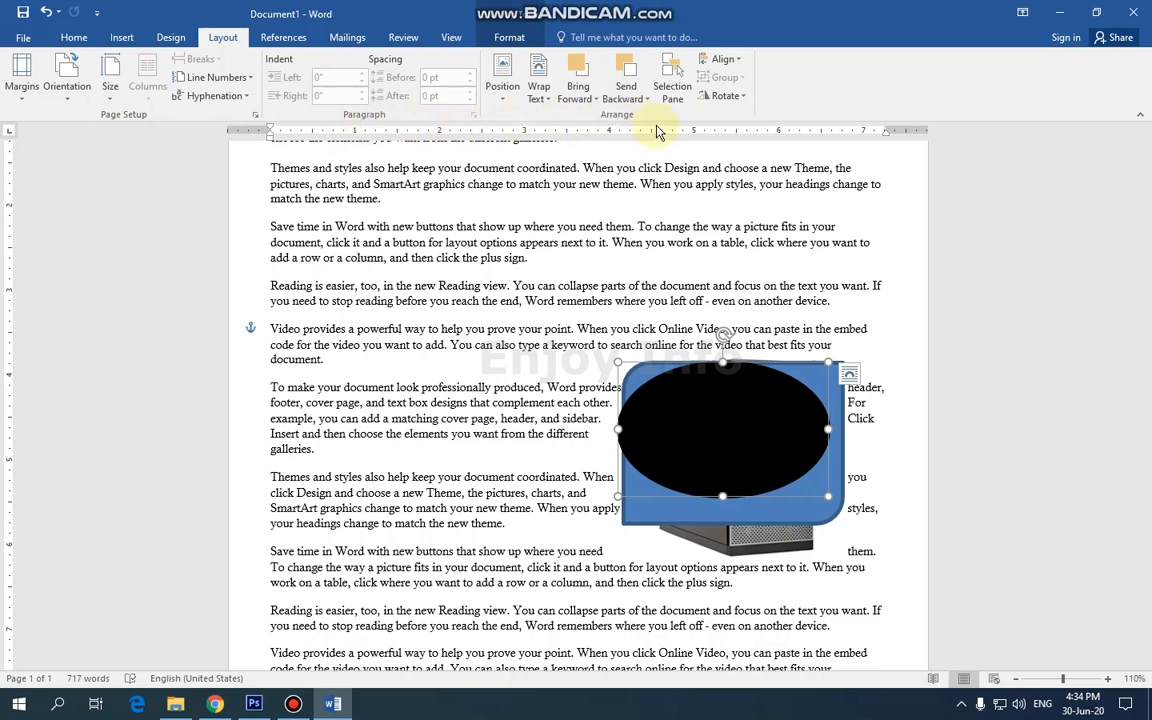
- Delete all the text, shapes and pictures from the document
{"action": "key", "text": "ctrl+a"}
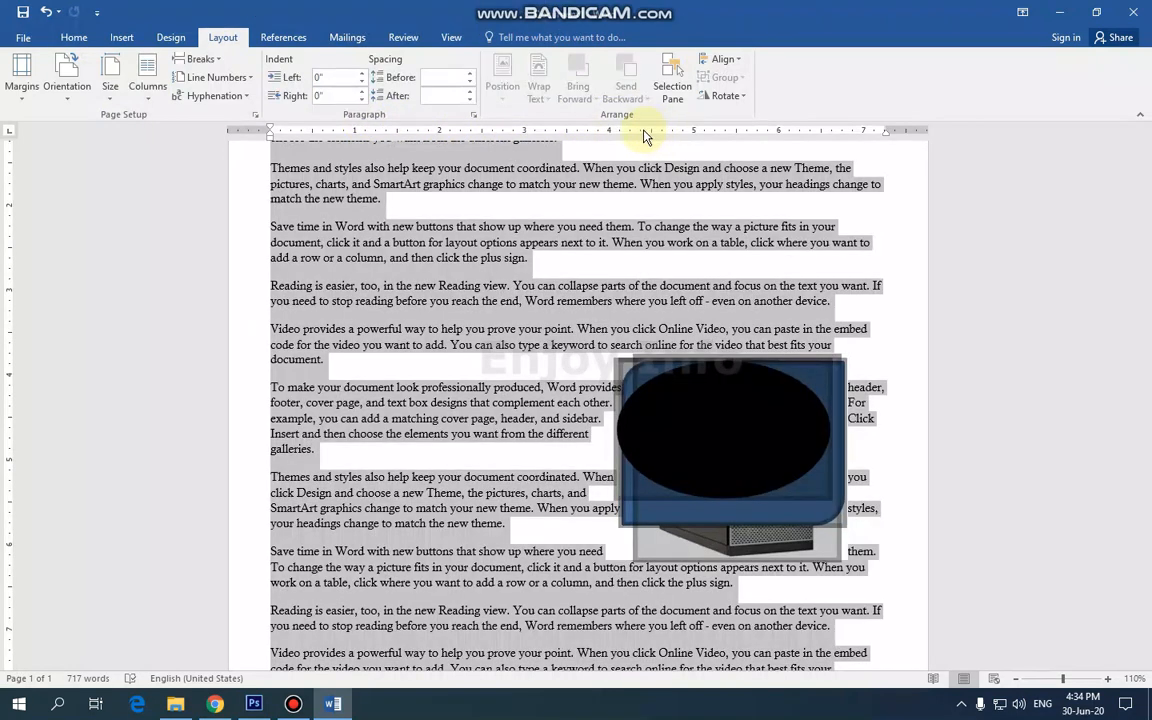
{"action": "key", "text": "Delete"}
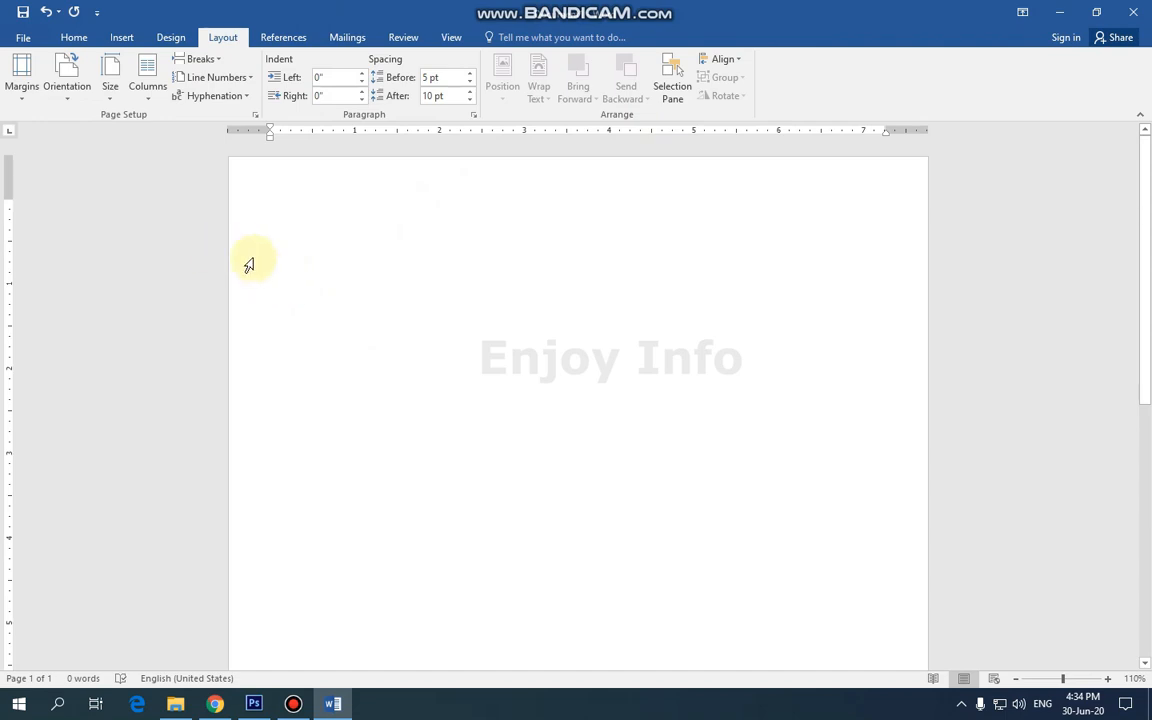
{"action": "left_click", "coordinate": [22, 95]}
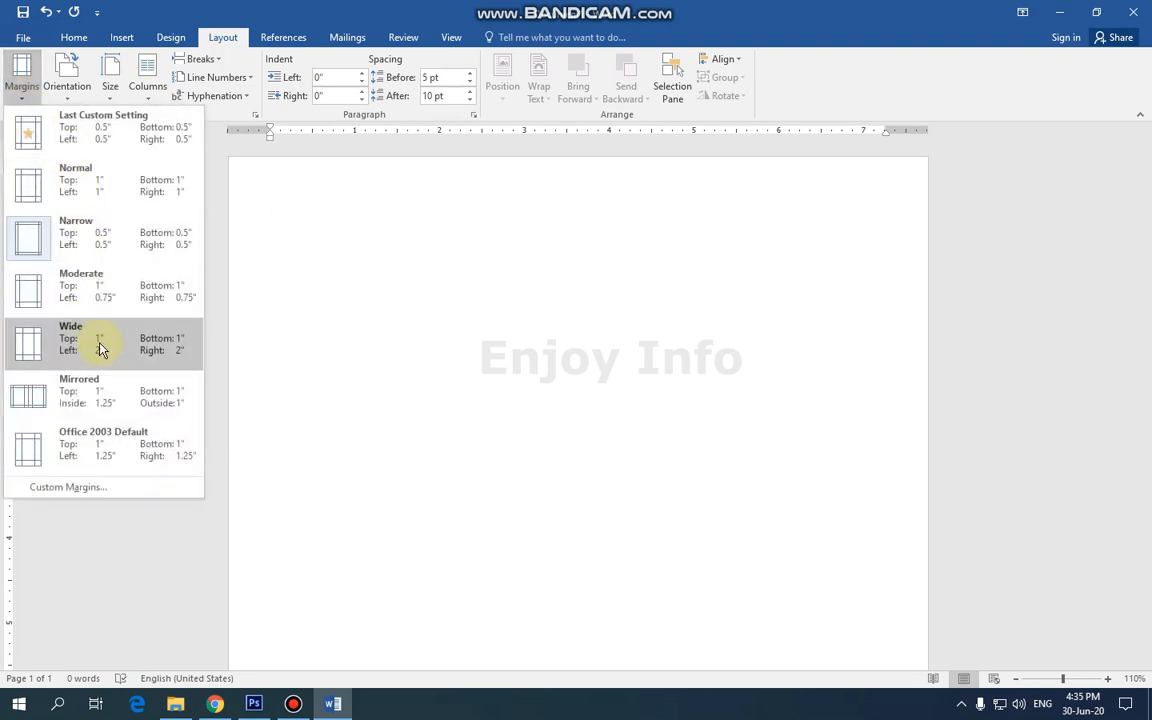
{"action": "left_click", "coordinate": [305, 270]}
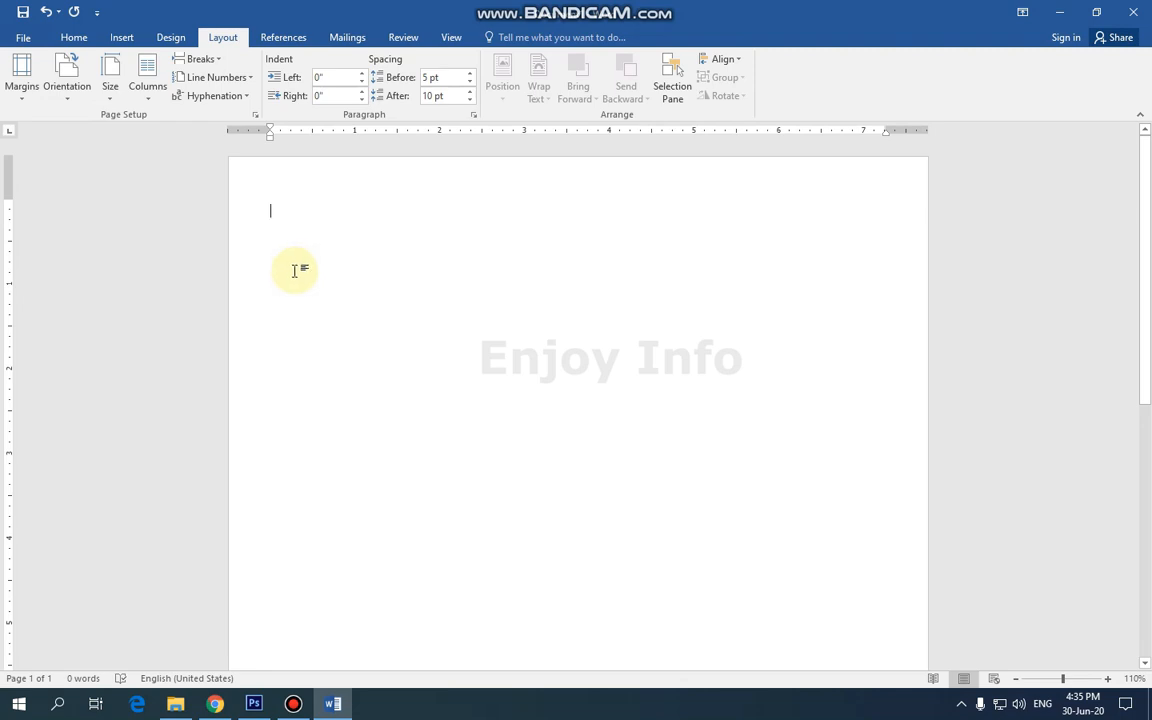